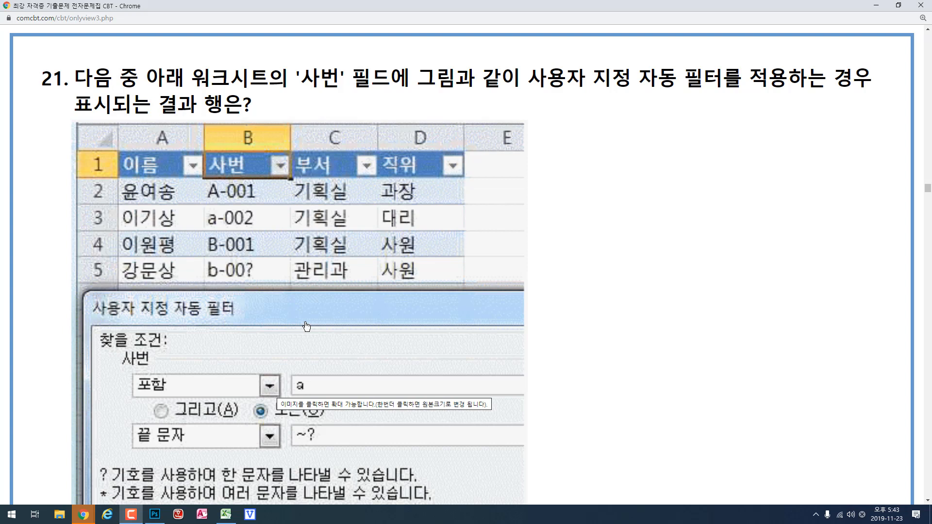
- Open a custom text filter on the 사번 column and set its first condition to 포함 "a"
scroll(591, 271, "down", 1)
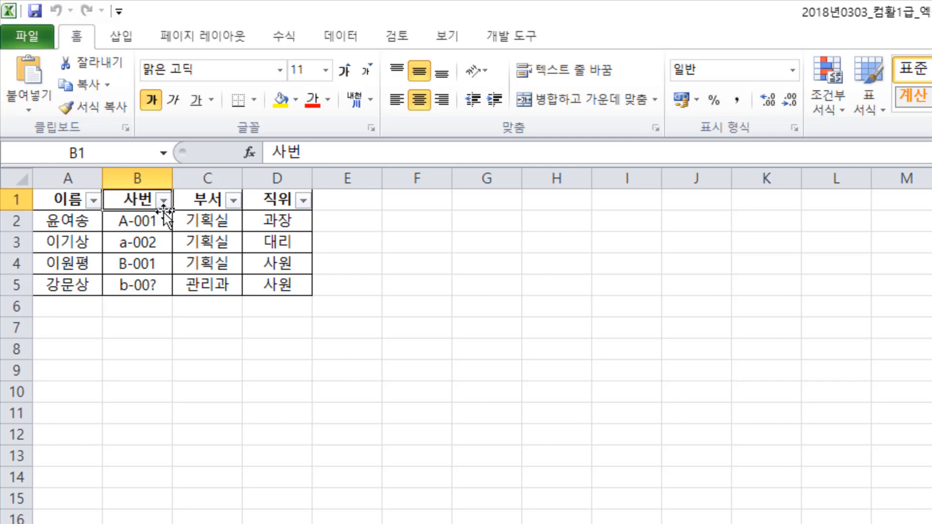
left_click(165, 201)
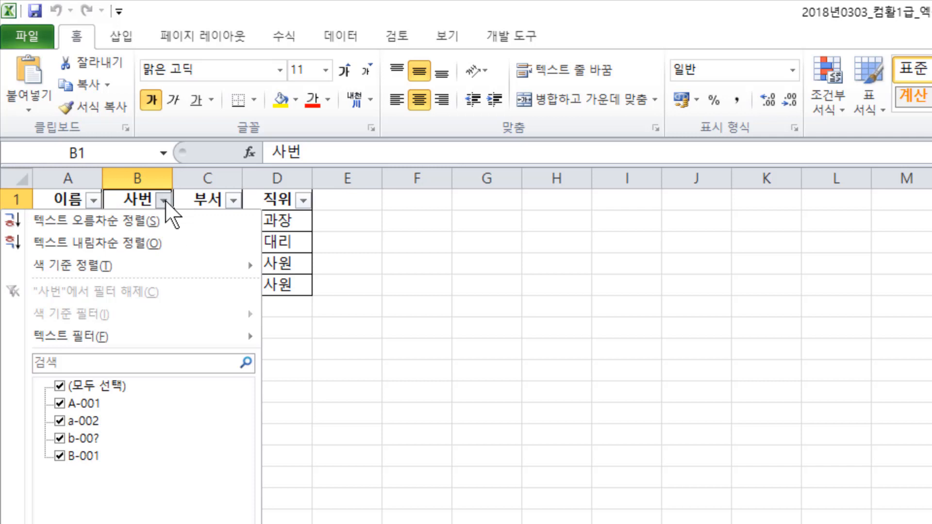
mouse_move(160, 334)
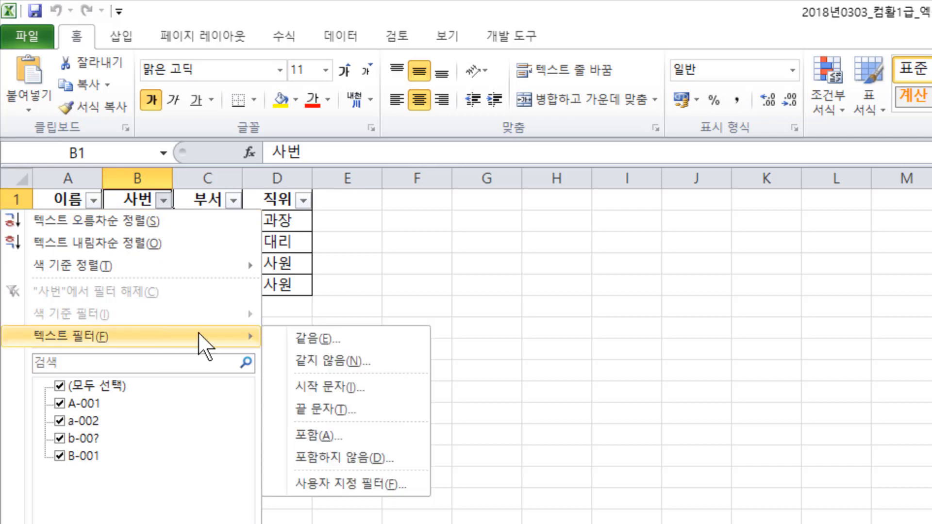
left_click(413, 488)
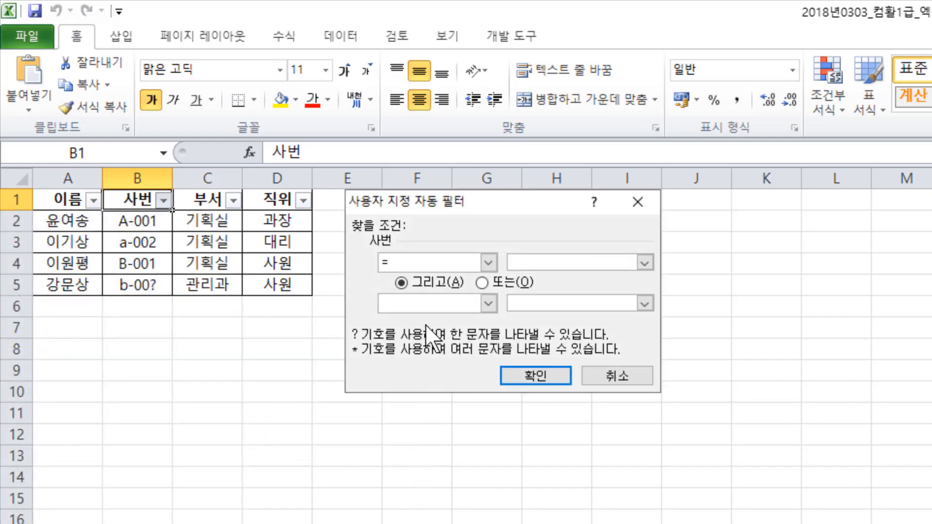
left_click(487, 263)
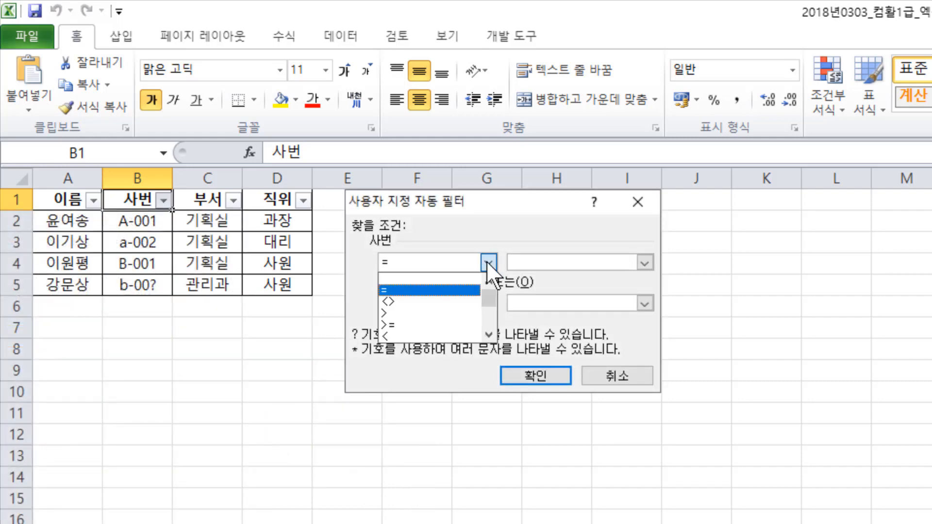
left_click_drag(488, 293, 488, 337)
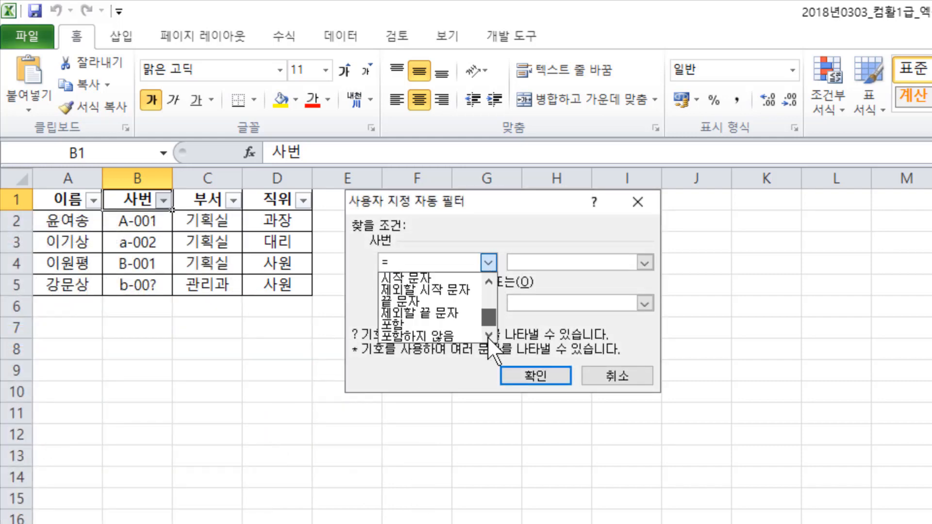
left_click(437, 326)
left_click(561, 258)
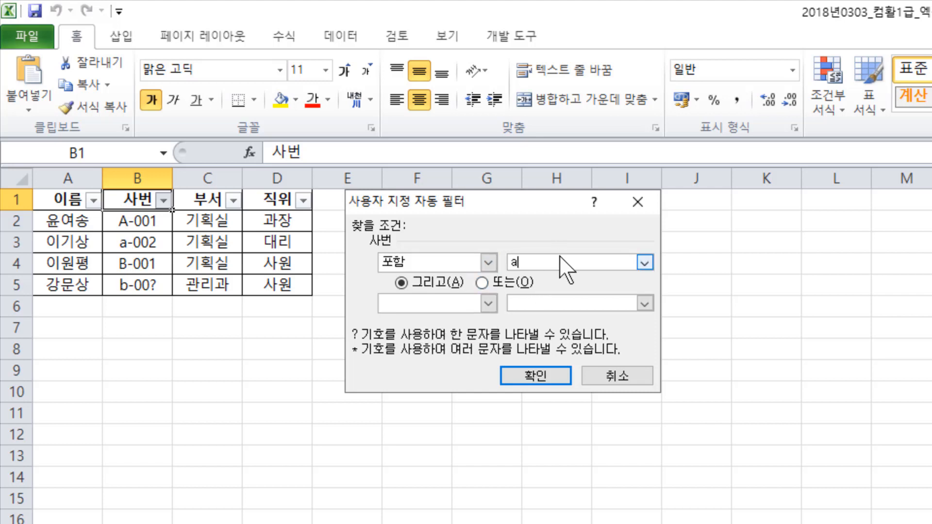
- Add a second 사번 condition of 끝 문자 "~?", combine both with 또는, and apply the filter
left_click(488, 303)
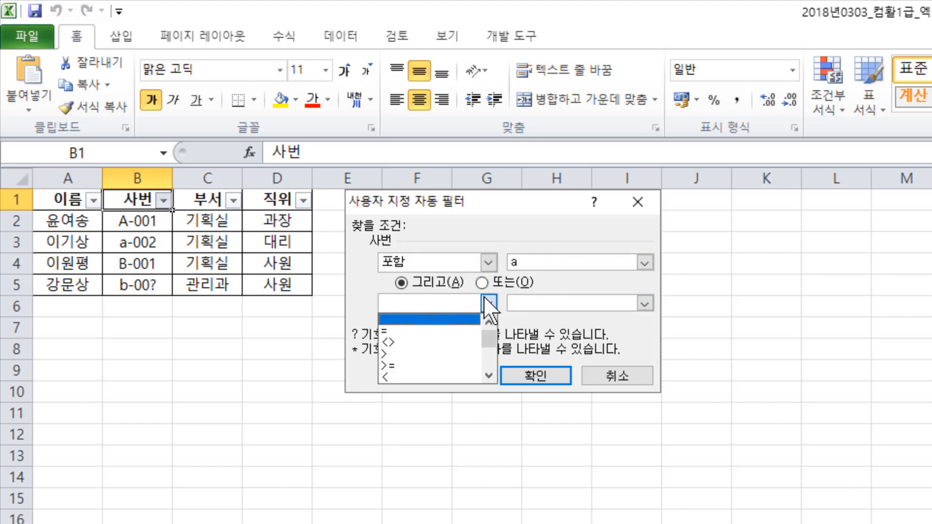
left_click_drag(490, 337, 495, 370)
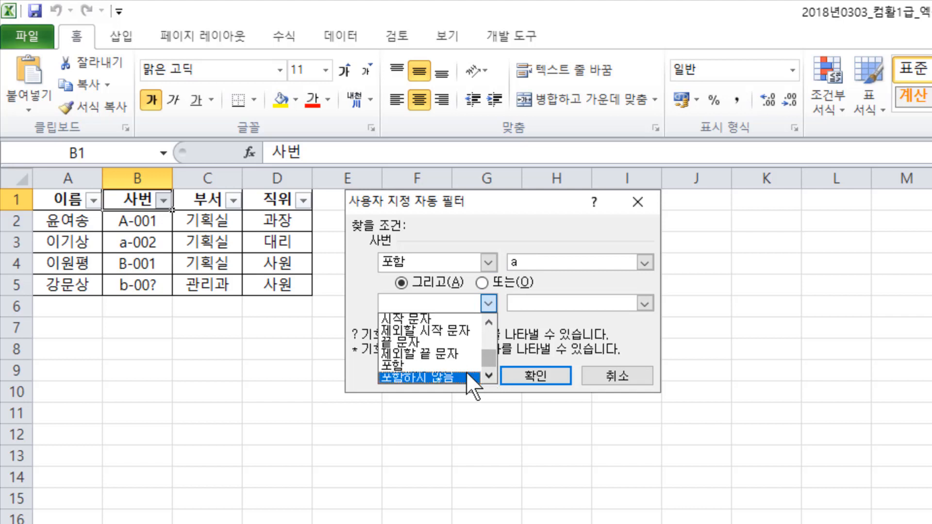
left_click(469, 343)
left_click(540, 304)
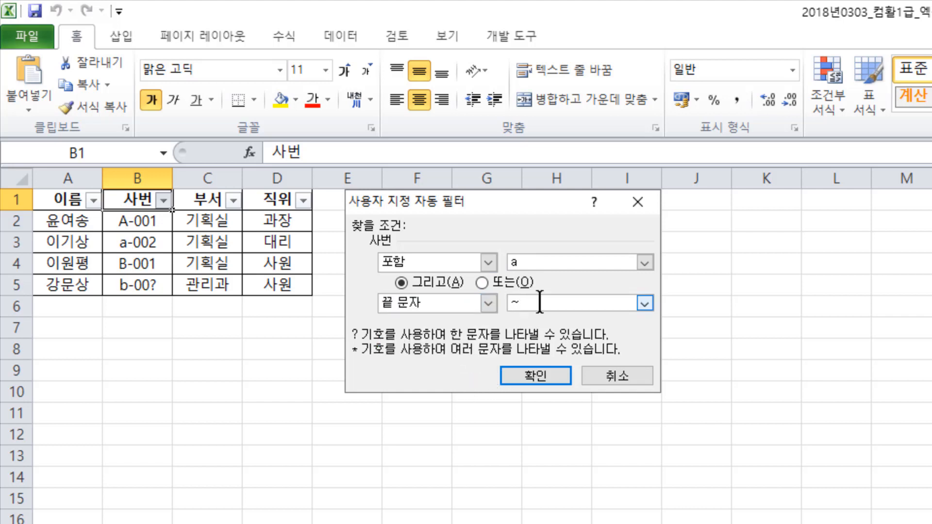
type("~?")
left_click(485, 282)
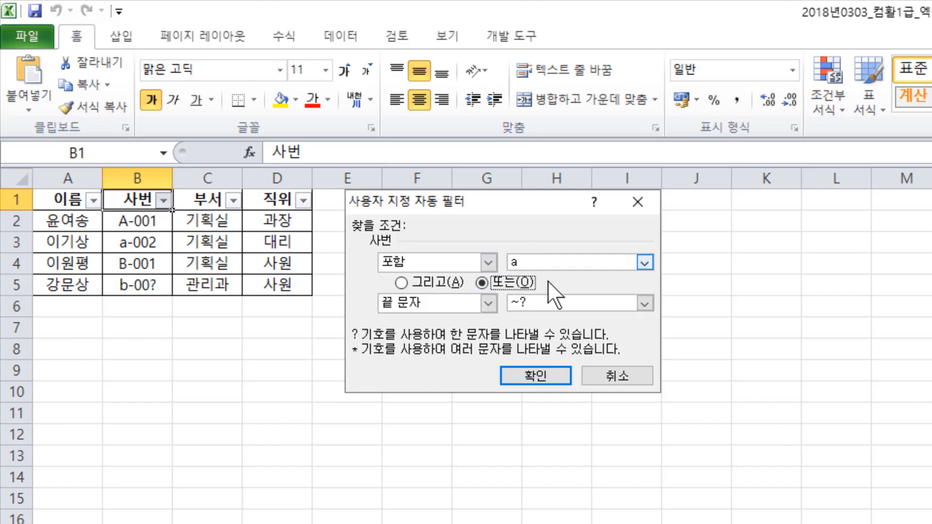
left_click(547, 380)
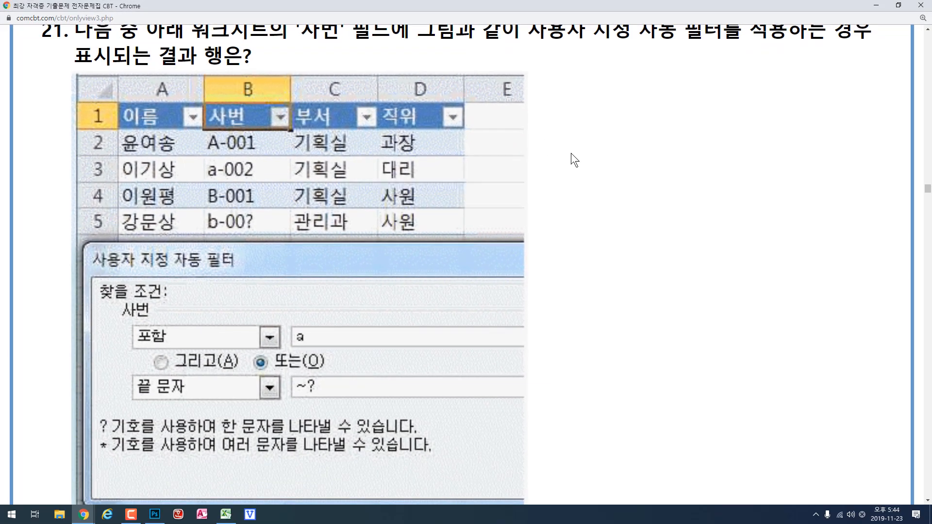
- Examine the answer choices of question 21 together with the filter settings in its figure
scroll(572, 159, "down", 3)
scroll(572, 160, "down", 2)
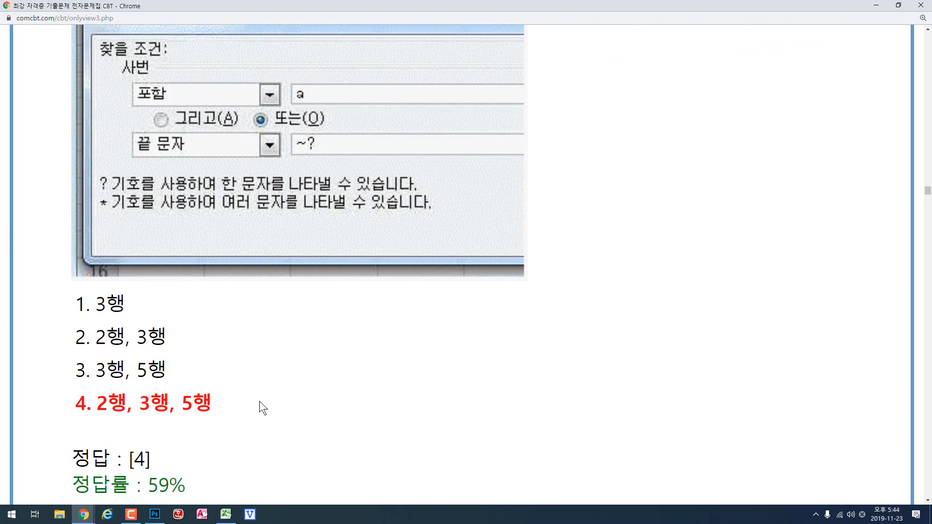
scroll(578, 299, "up", 3)
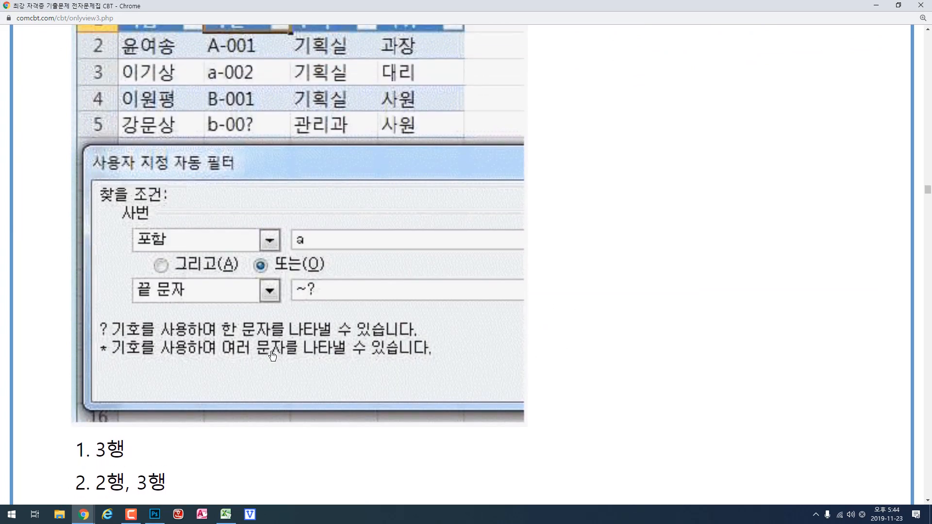
scroll(280, 230, "up", 1)
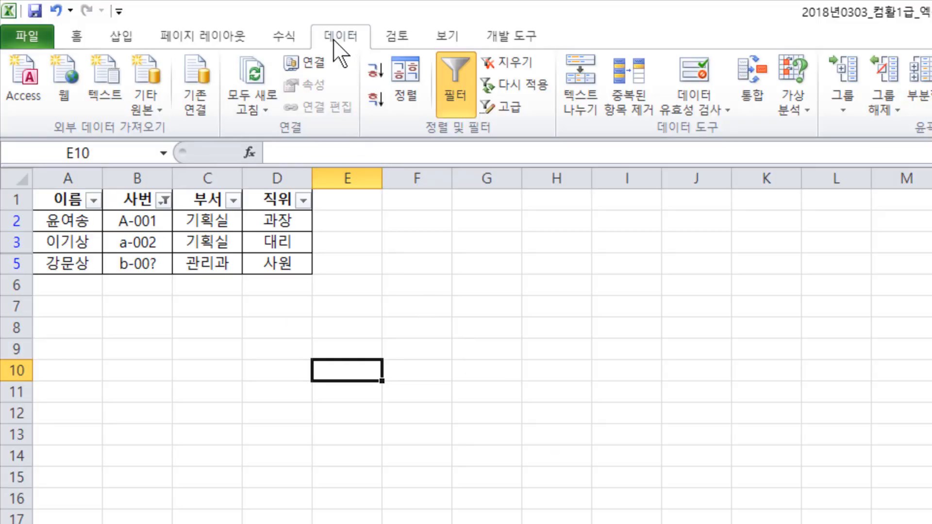
- Start a Microsoft Query import from other sources with MS Access Database* as the data source
left_click(146, 108)
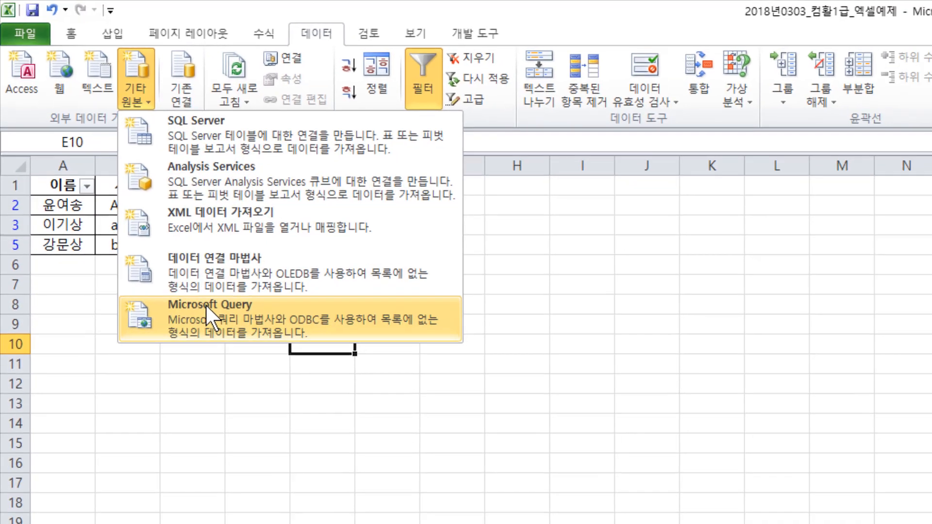
left_click(223, 332)
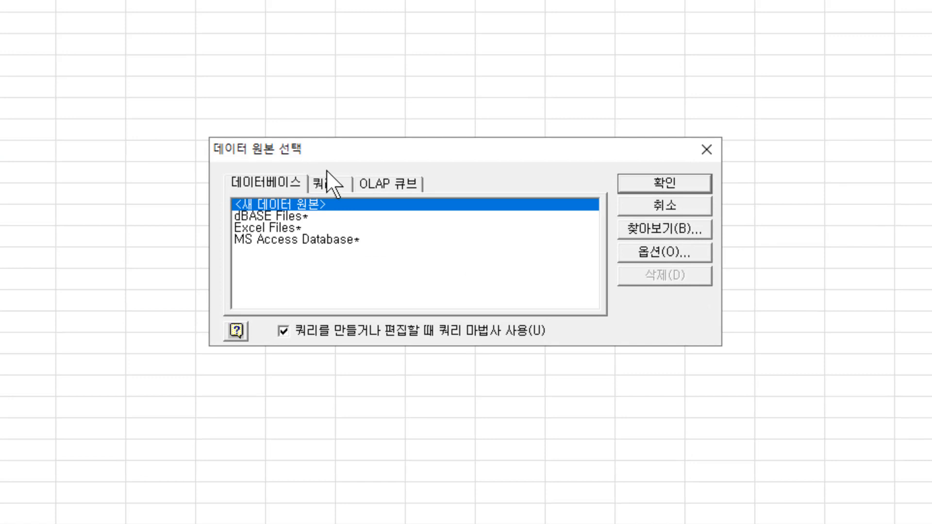
left_click(334, 241)
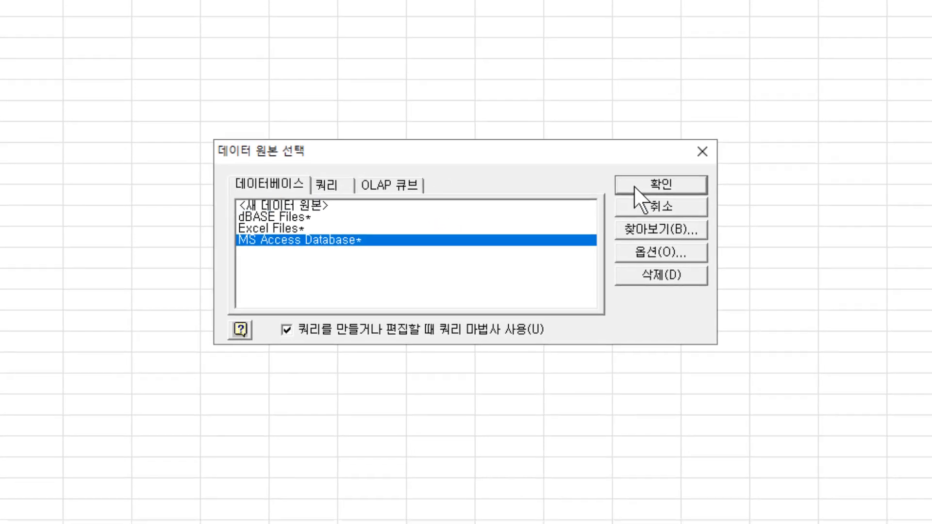
left_click(641, 187)
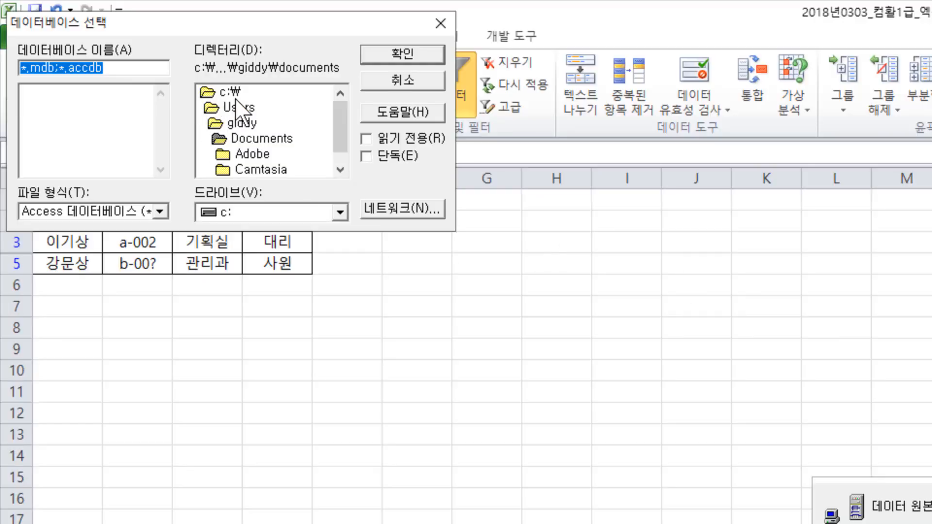
- Select the database 장난감렌탈.accdb from the folder d:\2017컴활1급\스프레드시트\기출문제
left_click(346, 209)
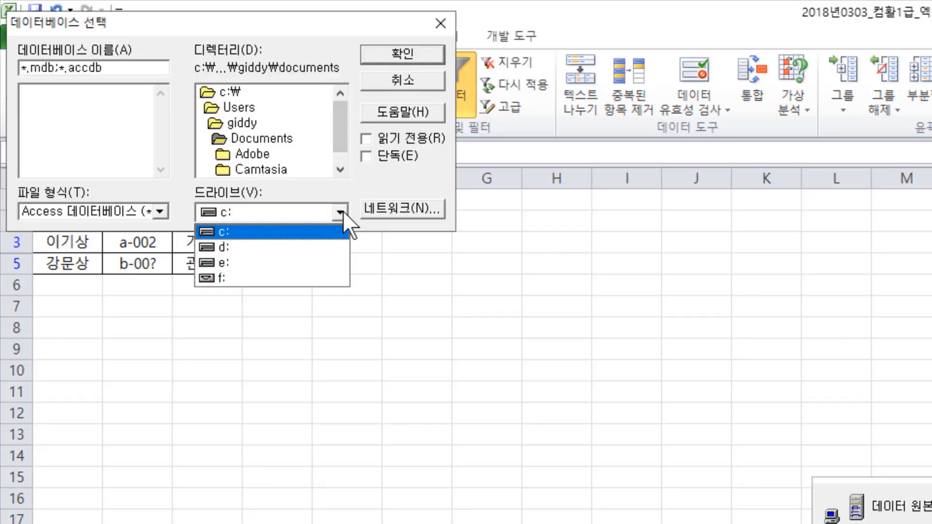
left_click(293, 243)
double_click(274, 139)
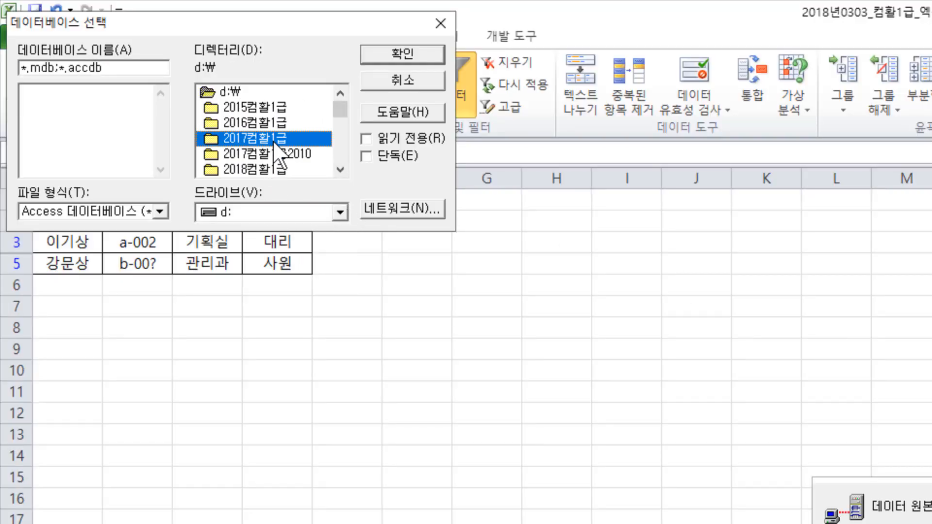
left_click_drag(338, 130, 339, 152)
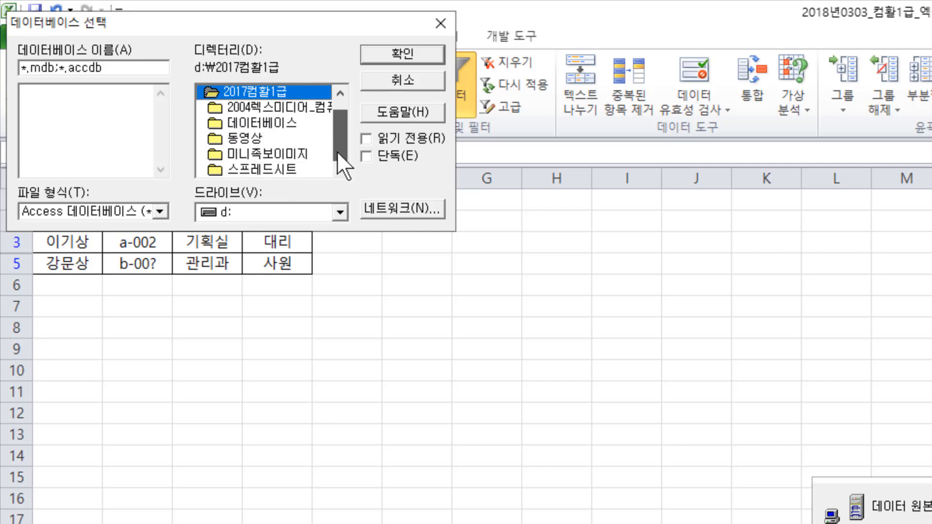
double_click(291, 169)
double_click(272, 138)
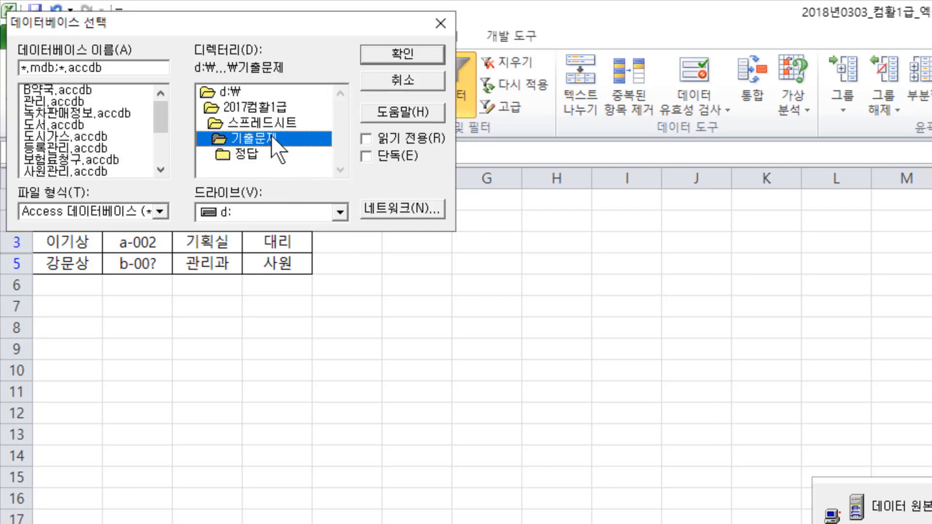
left_click_drag(155, 115, 148, 168)
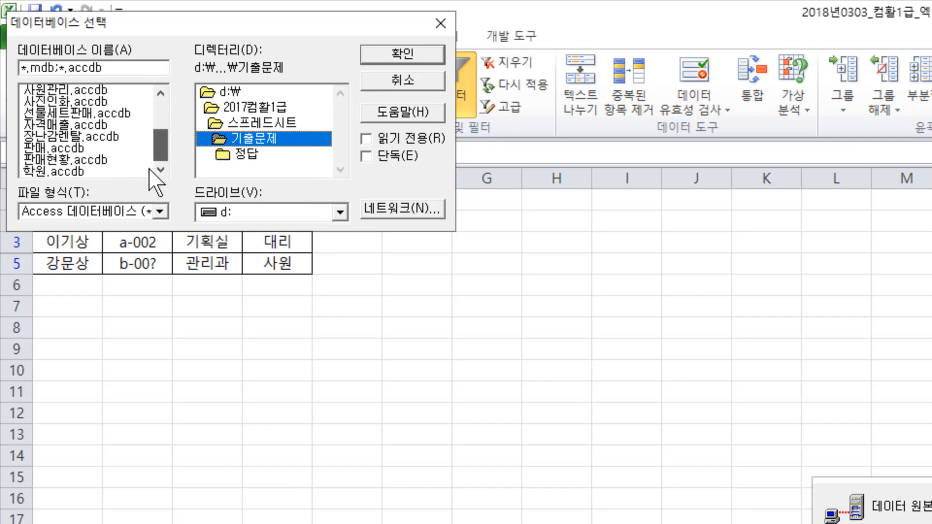
left_click(72, 159)
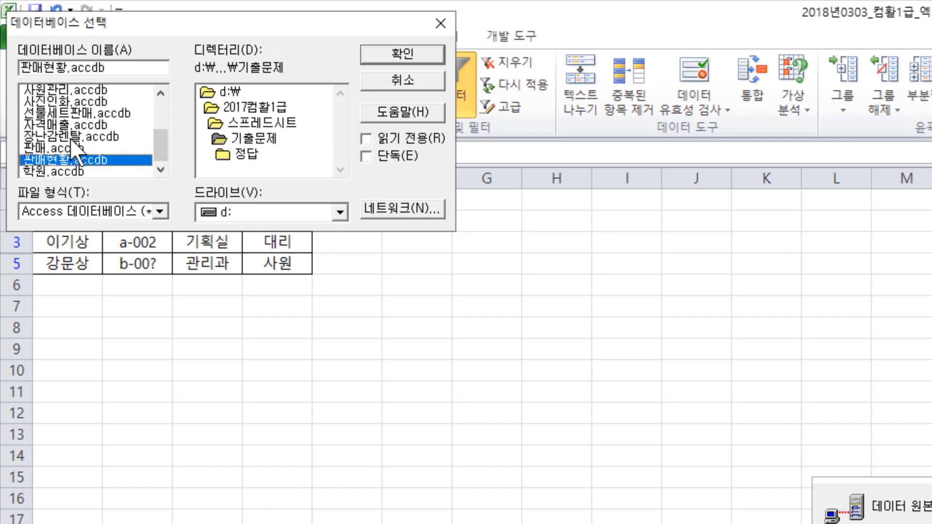
double_click(71, 137)
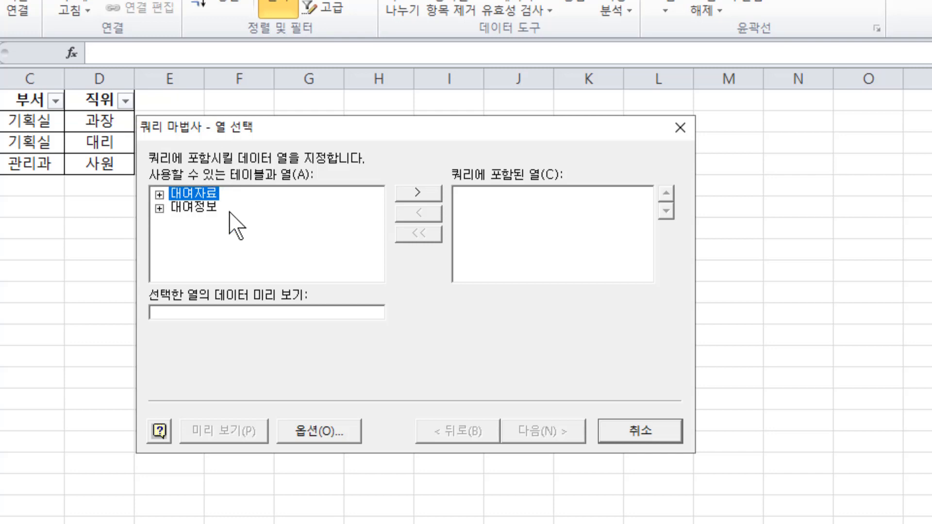
- Include all columns of the 대여자료 and 대여정보 tables in the query and continue to joining them manually
left_click(409, 193)
left_click(202, 209)
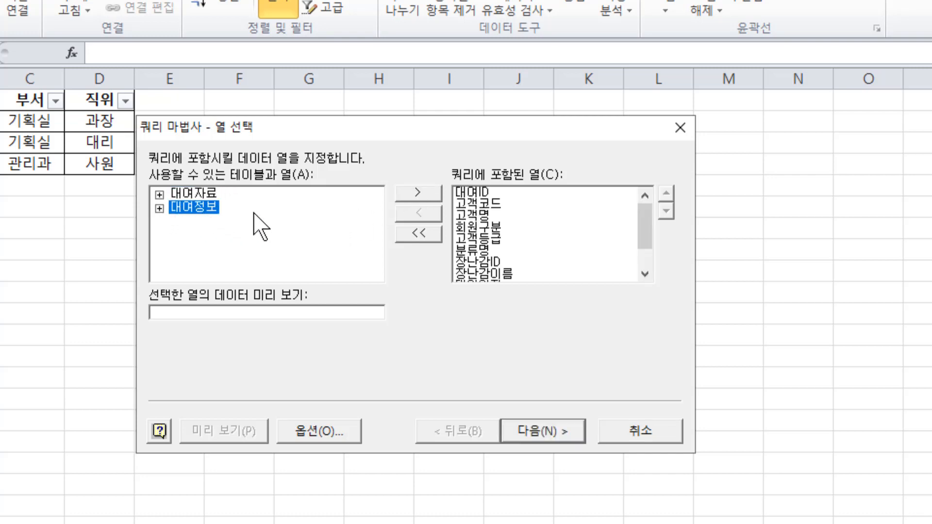
left_click(418, 193)
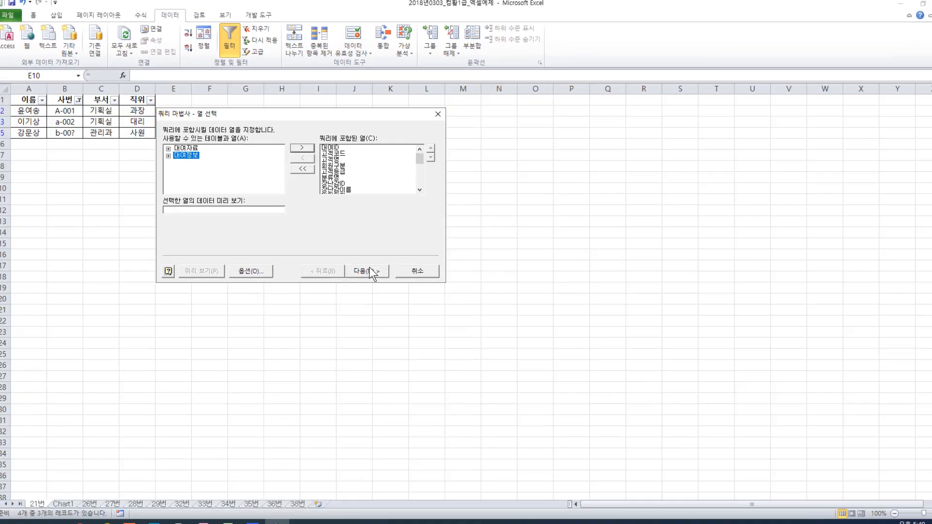
left_click(369, 270)
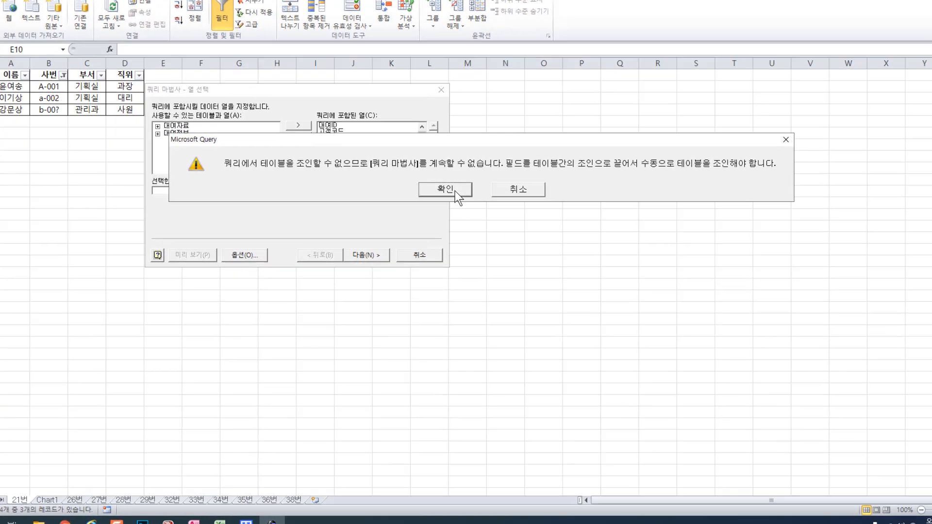
left_click(439, 208)
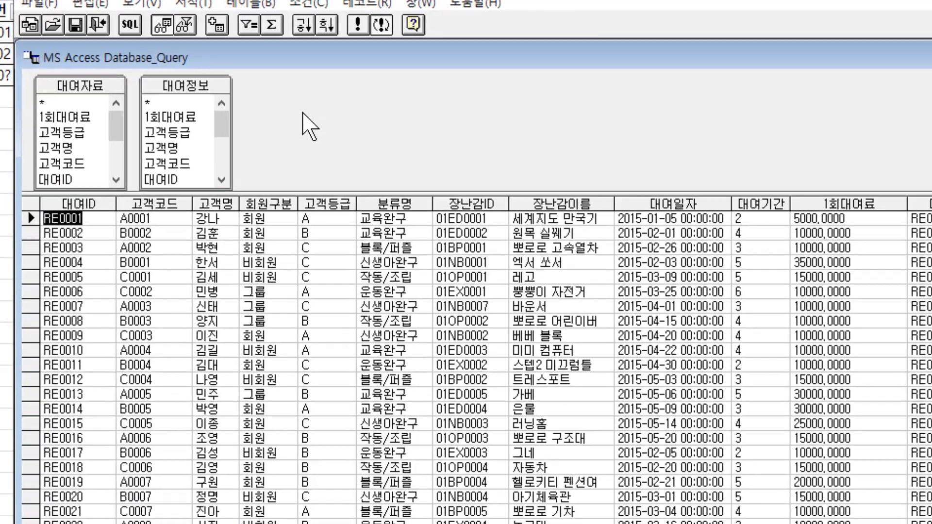
- Join 대여자료 and 대여정보 on their 1회대여료 fields, and inspect the options of that join
left_click_drag(100, 117, 200, 142)
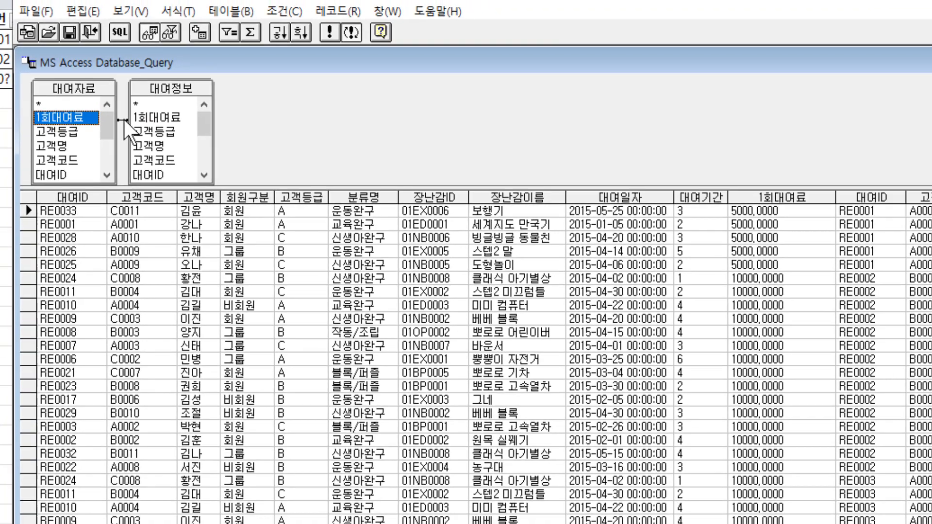
double_click(122, 119)
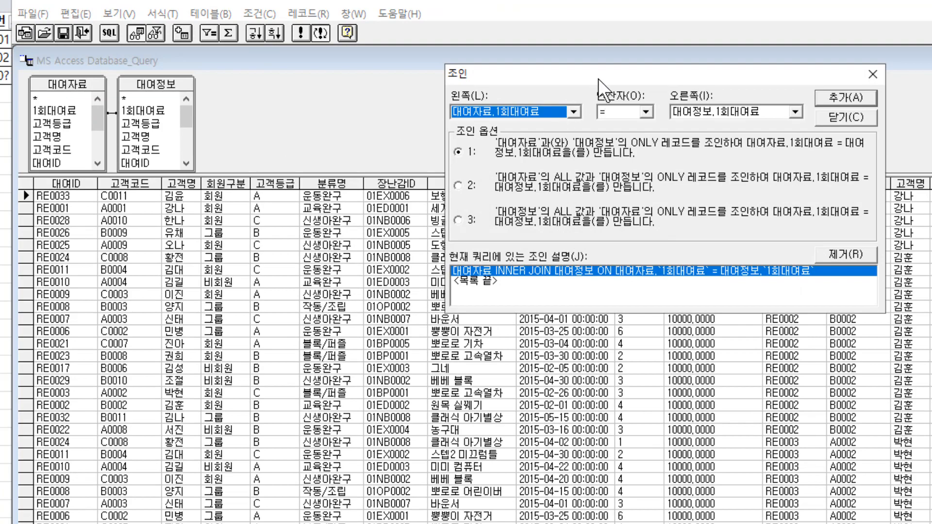
left_click_drag(598, 77, 533, 86)
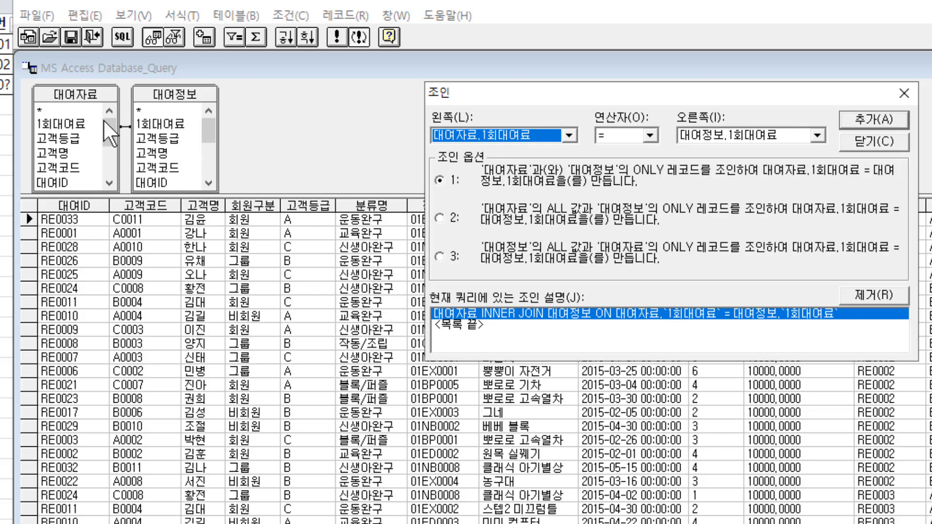
left_click(440, 218)
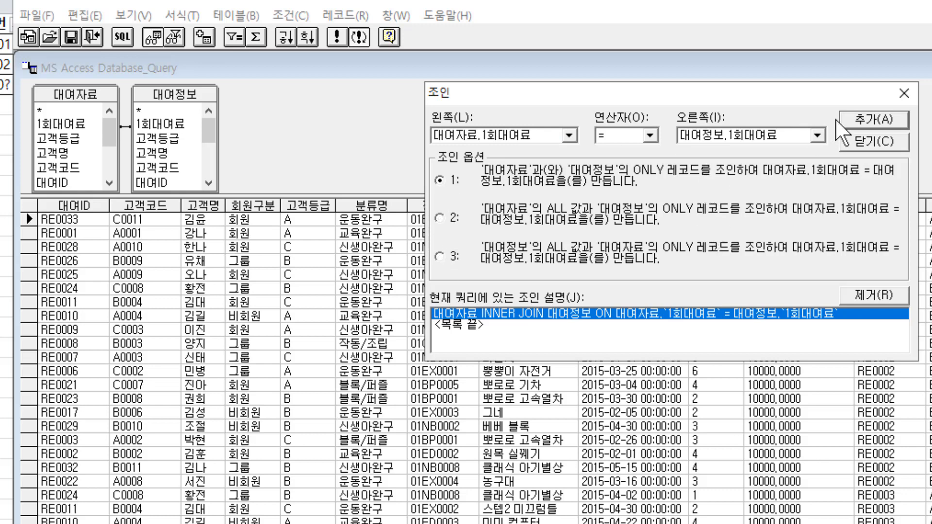
left_click(864, 144)
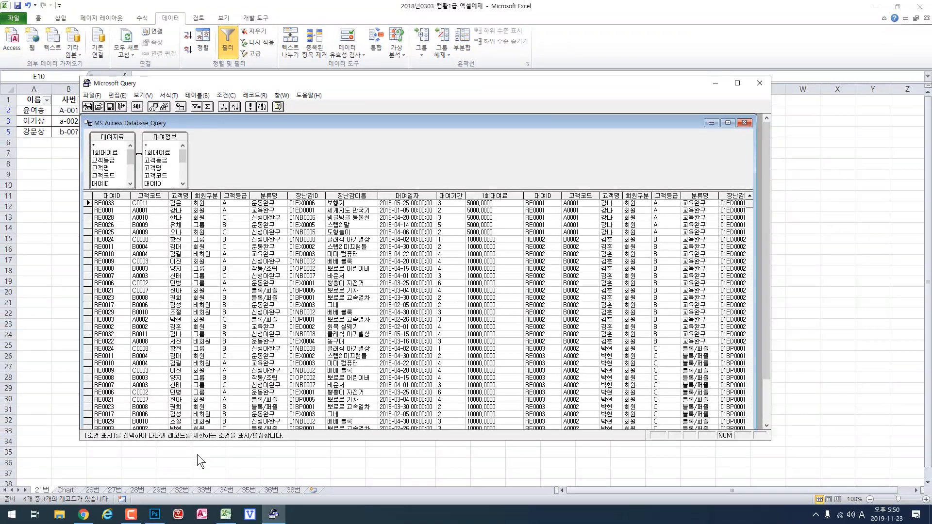
- Switch to Chrome to read the statements of question 22 on importing external data
left_click(81, 521)
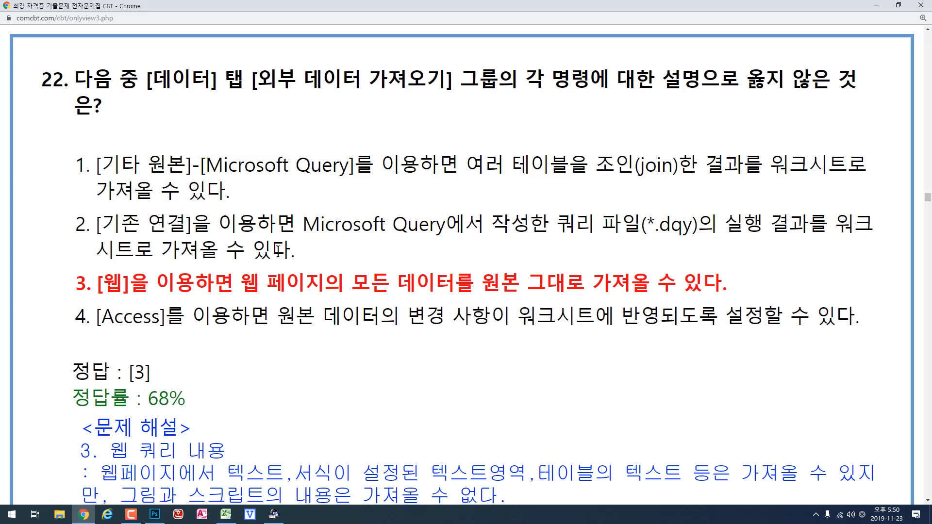
- Return to Microsoft Query, run the joined query and bring its result into the existing Excel worksheet as a table at E10
left_click(226, 514)
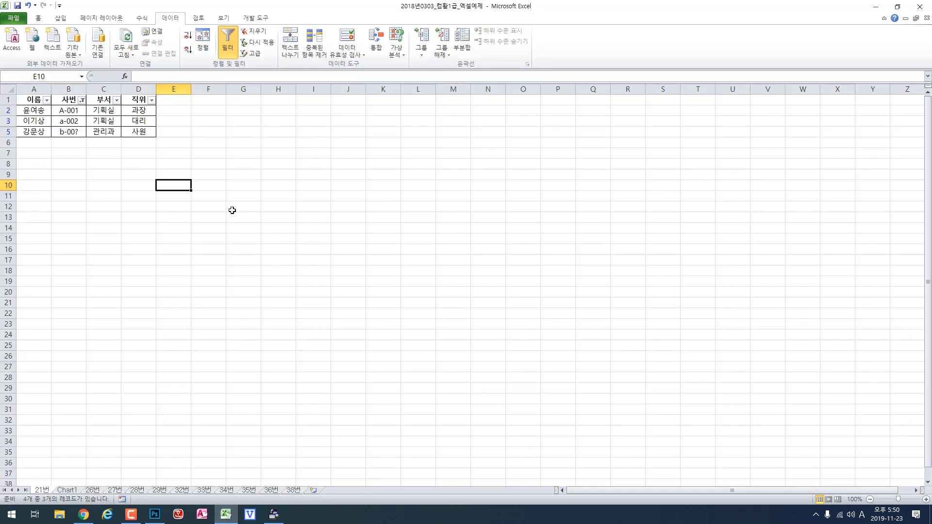
left_click(274, 515)
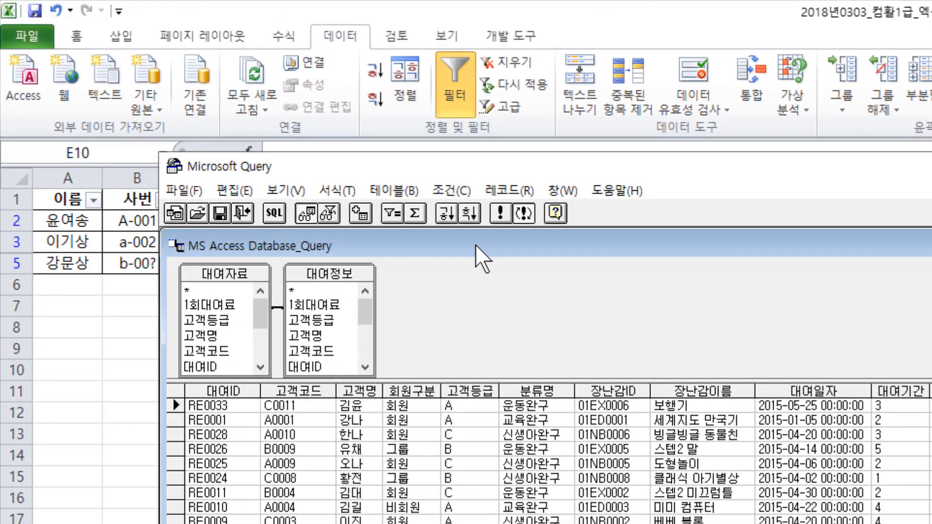
left_click(499, 214)
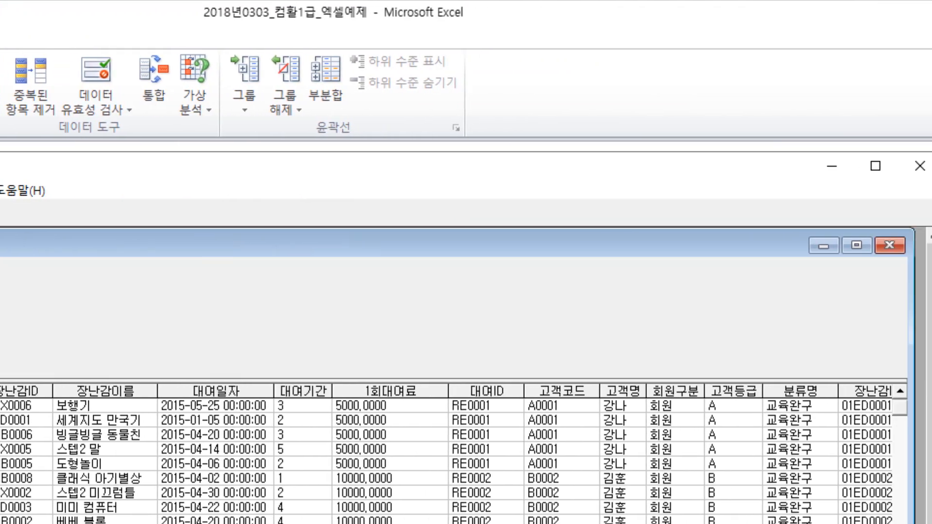
left_click(929, 245)
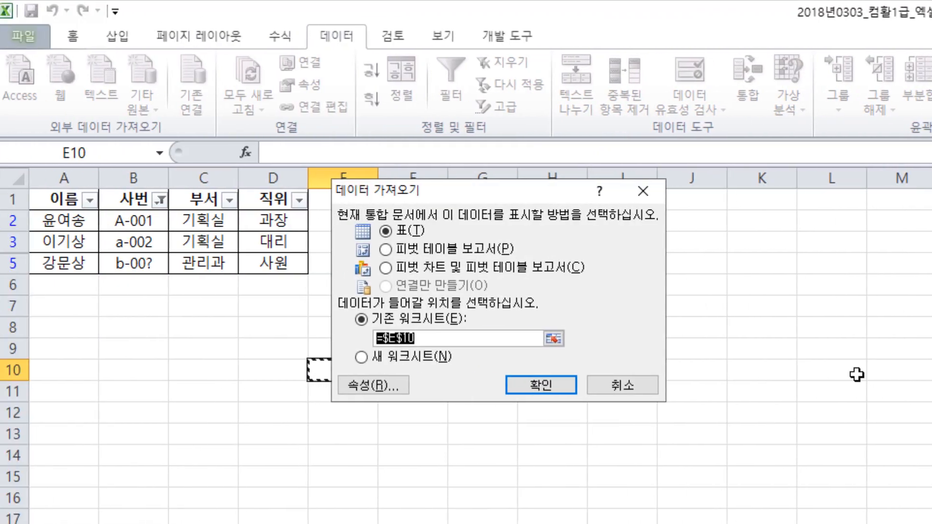
left_click_drag(478, 187, 571, 246)
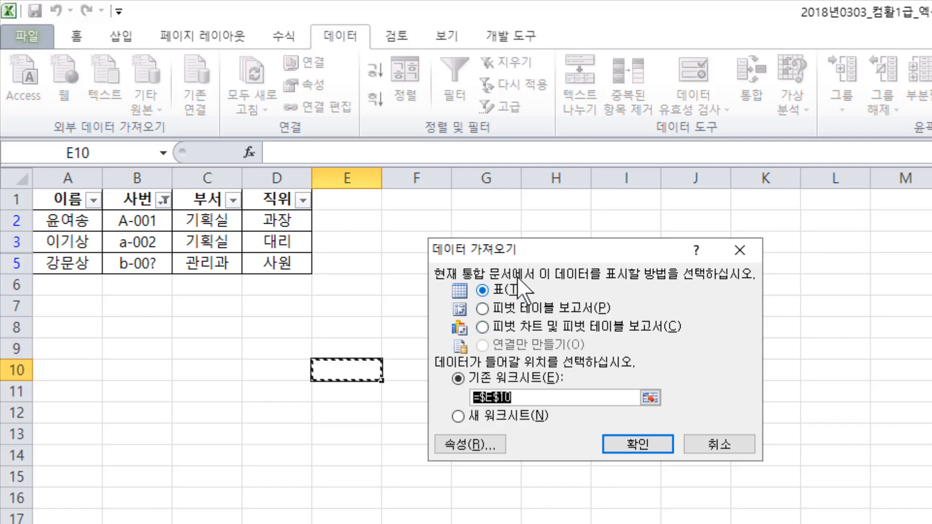
left_click(636, 445)
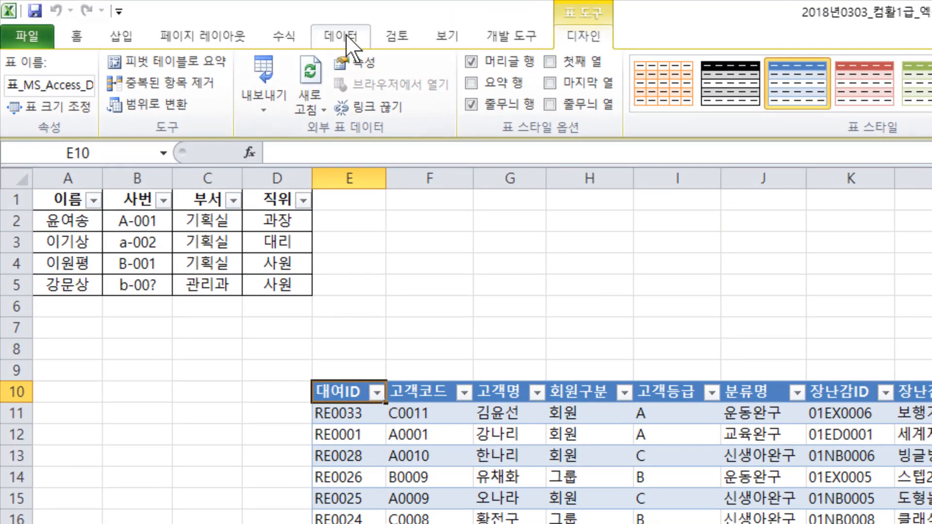
- Import the workbook's existing connection MS Access Database_Query as a table at E325, below the first imported table
left_click(339, 35)
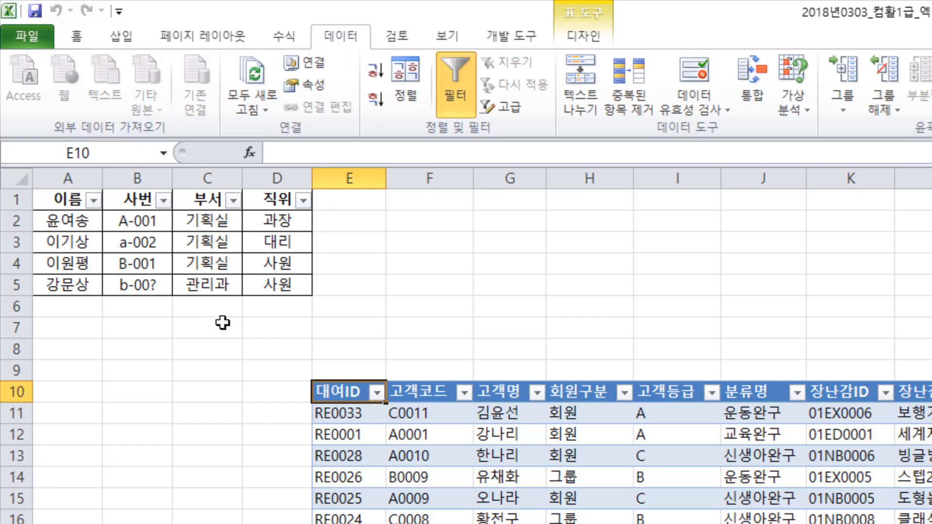
left_click(163, 389)
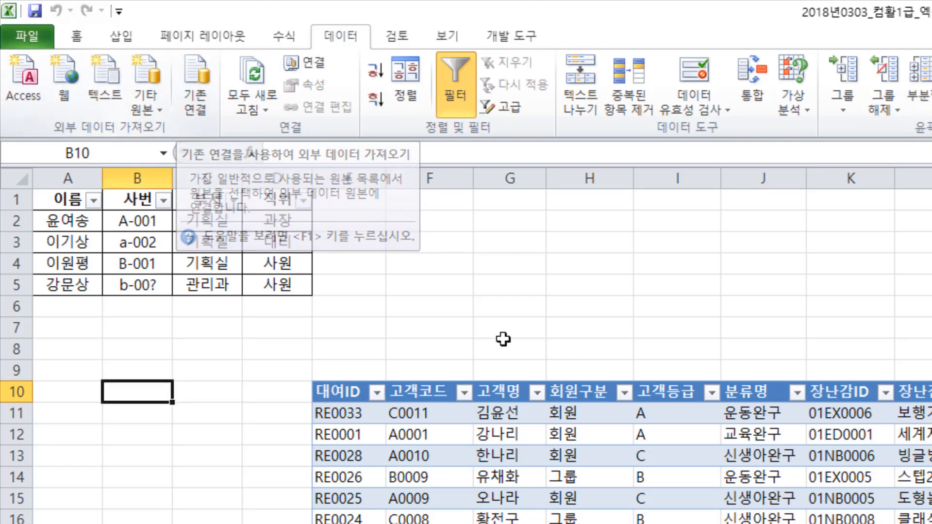
scroll(466, 356, "down", 20)
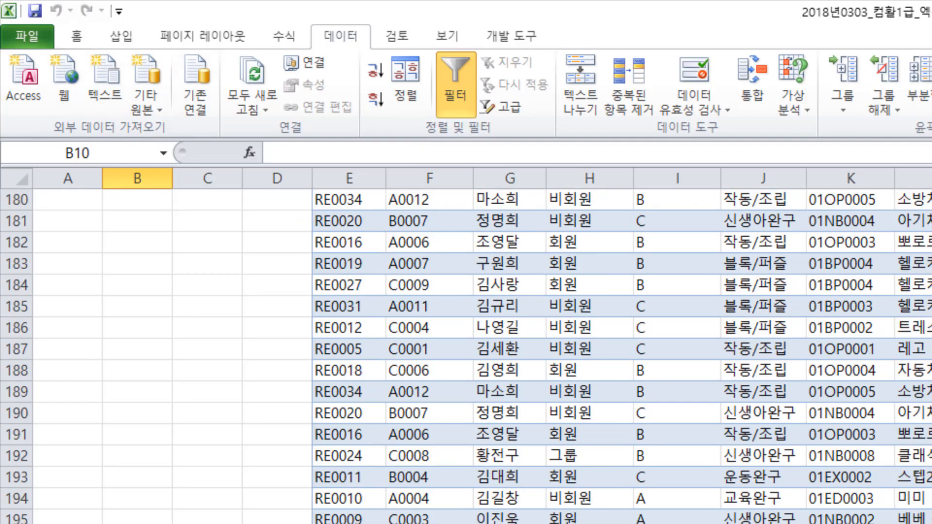
scroll(466, 356, "down", 8)
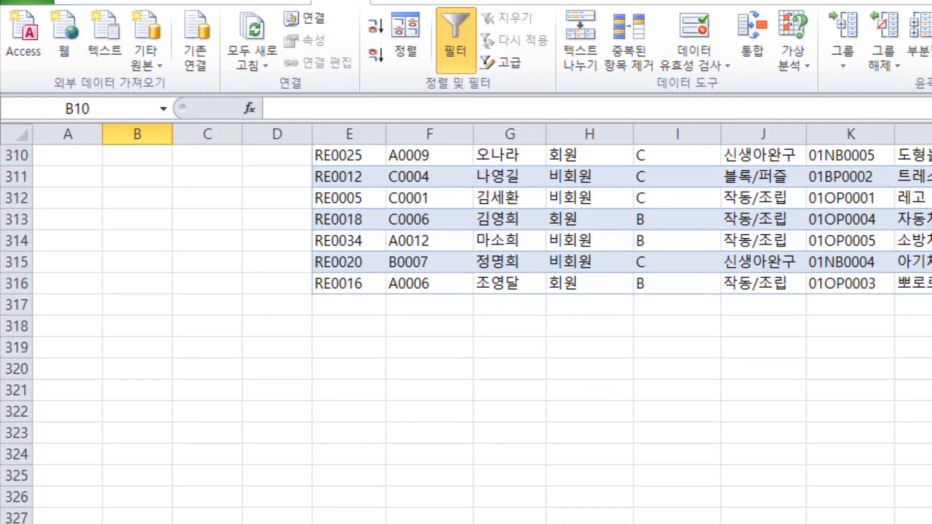
left_click(358, 471)
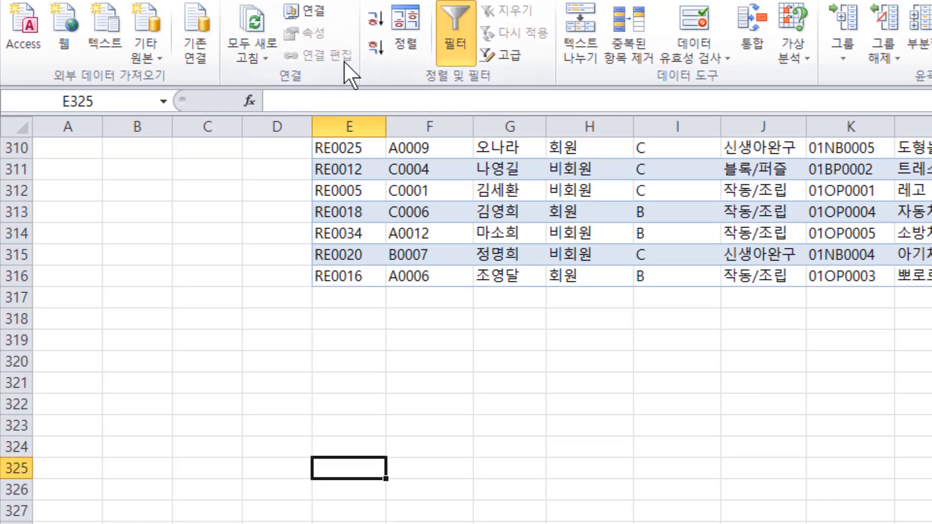
left_click(192, 44)
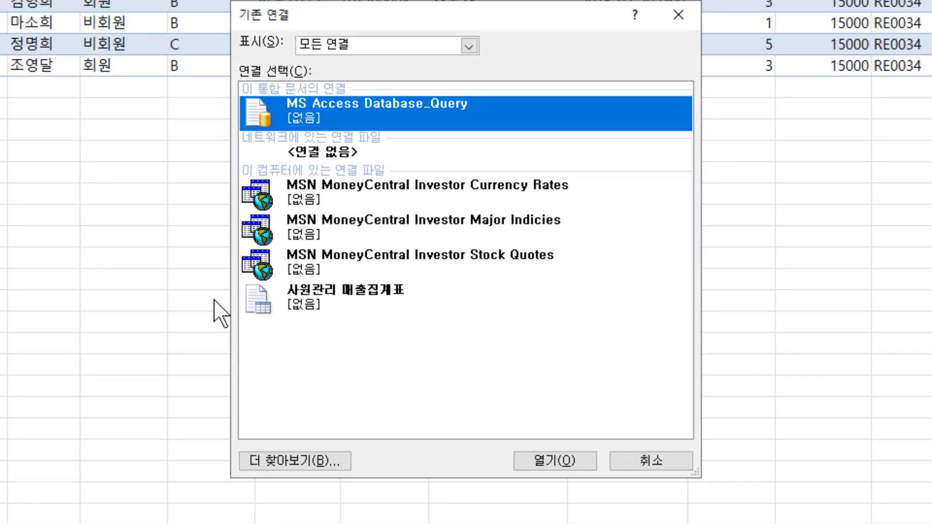
left_click(371, 308)
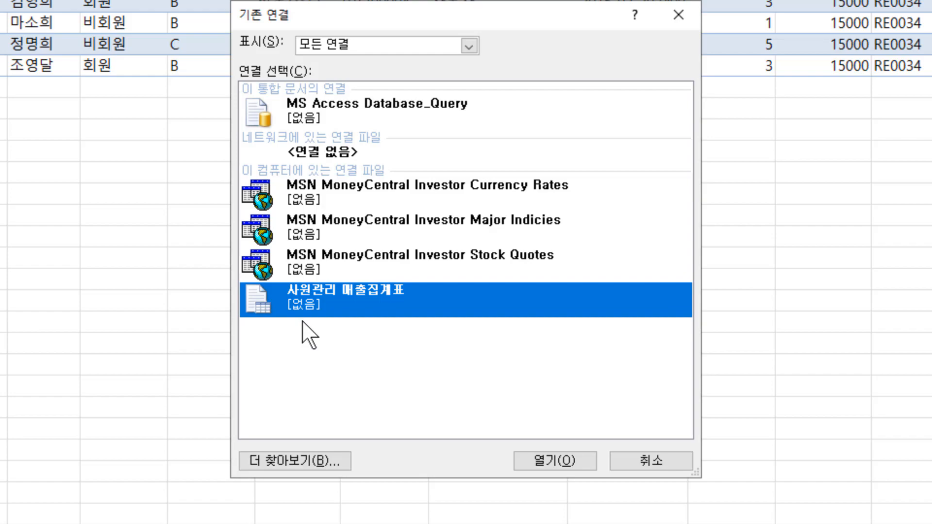
left_click(347, 100)
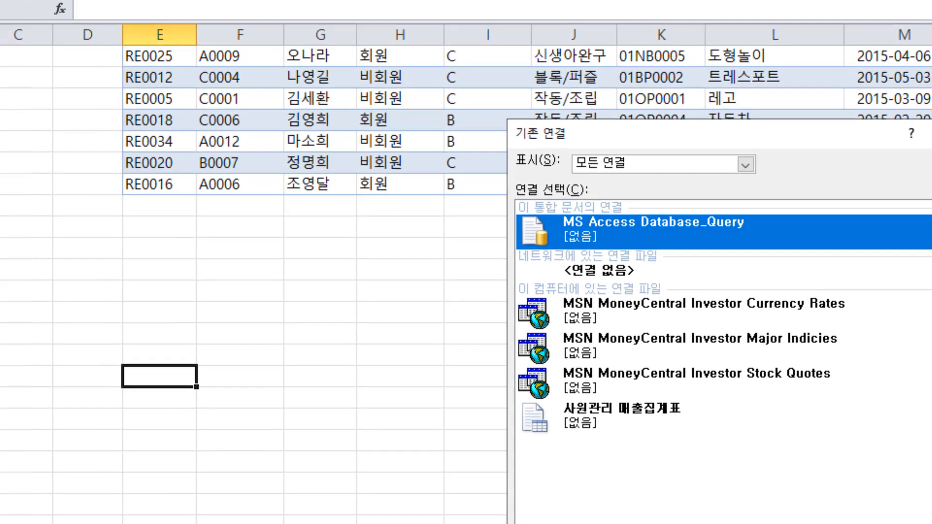
left_click(555, 461)
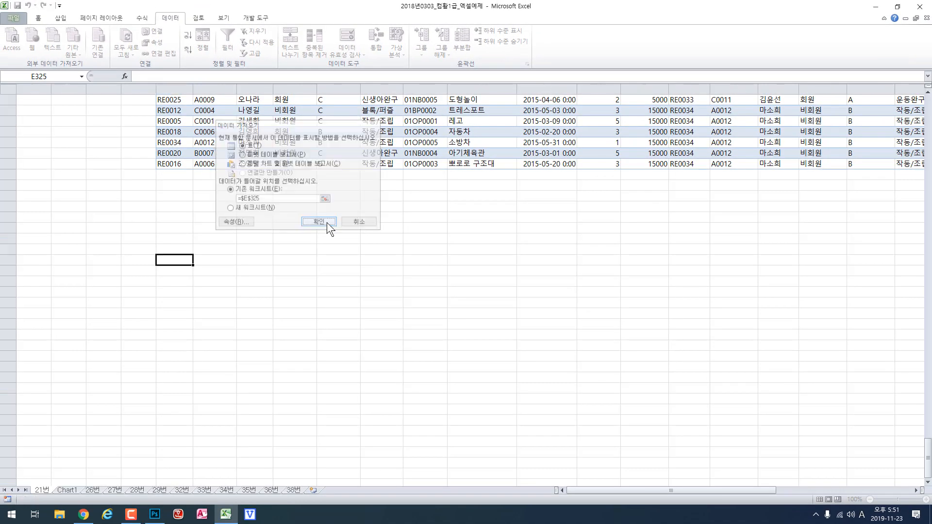
left_click(482, 314)
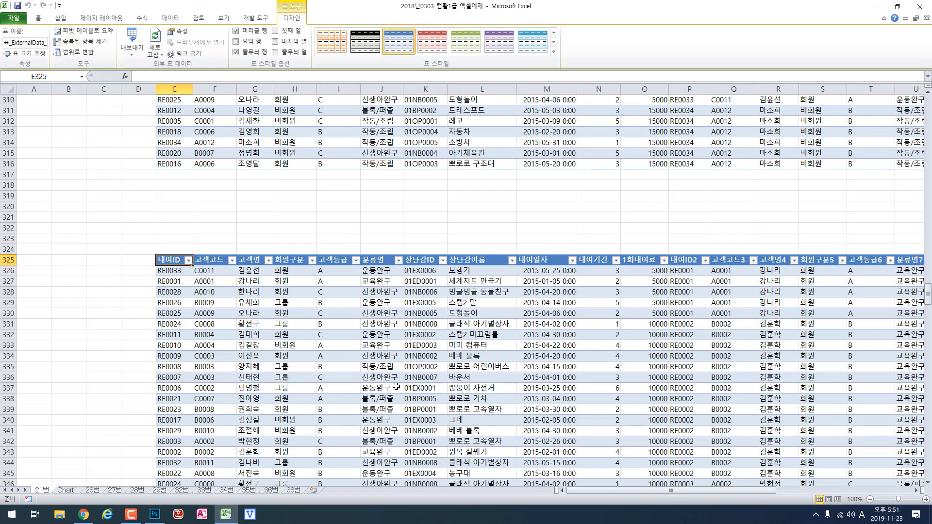
- Review both imported tables up to the sheet's first rows and switch to Chrome to reread question 22
scroll(477, 255, "up", 3)
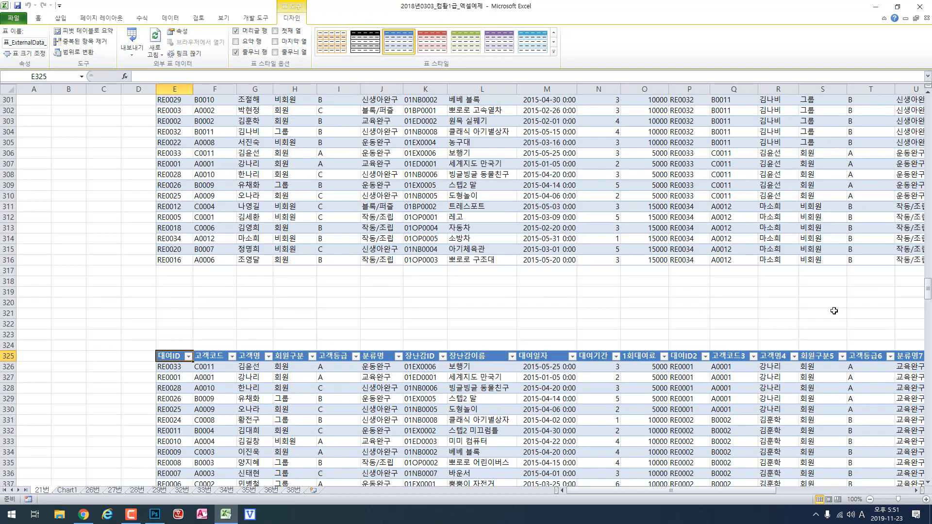
left_click_drag(925, 293, 922, 116)
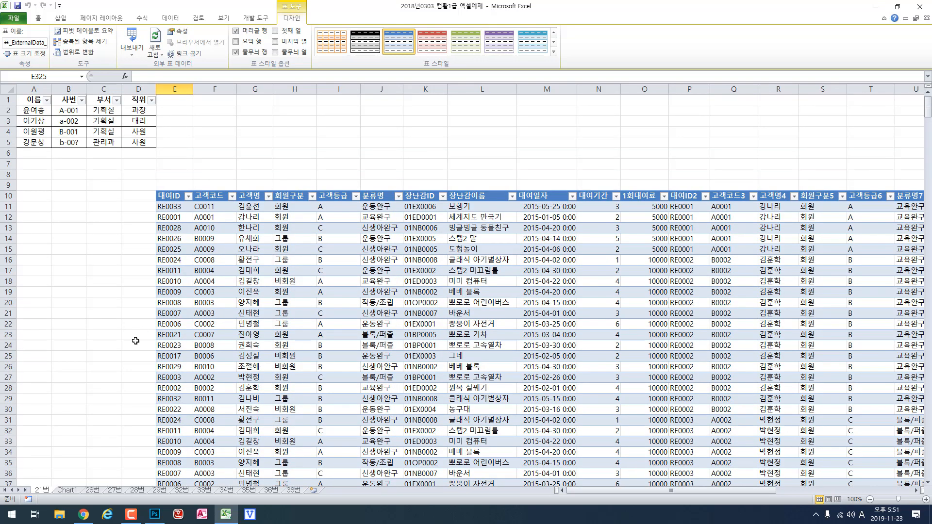
left_click(83, 514)
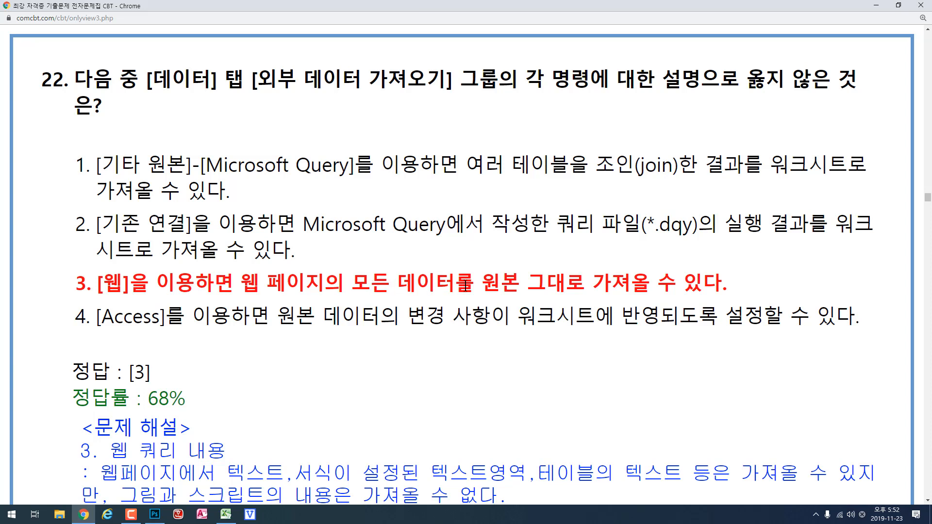
- Switch to Excel, start a new web query for cell A11 and load daum.net in it
left_click(226, 514)
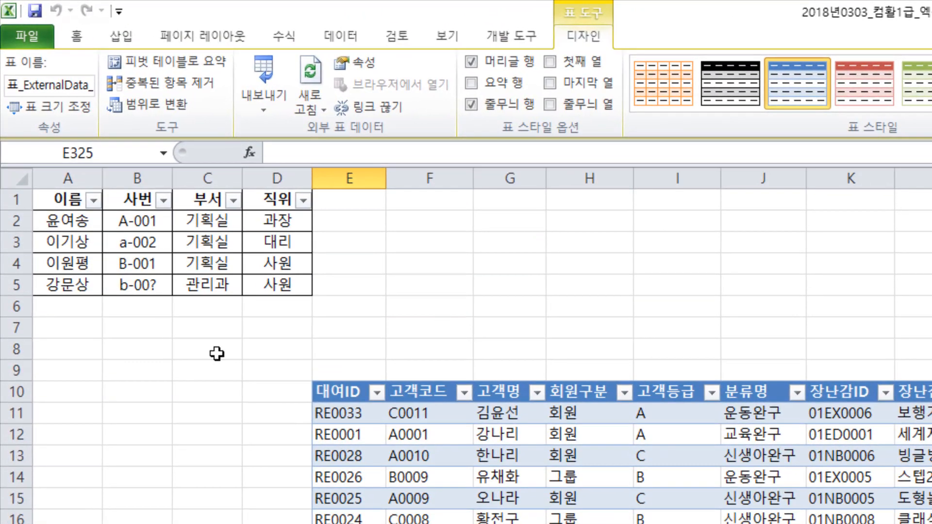
left_click(37, 208)
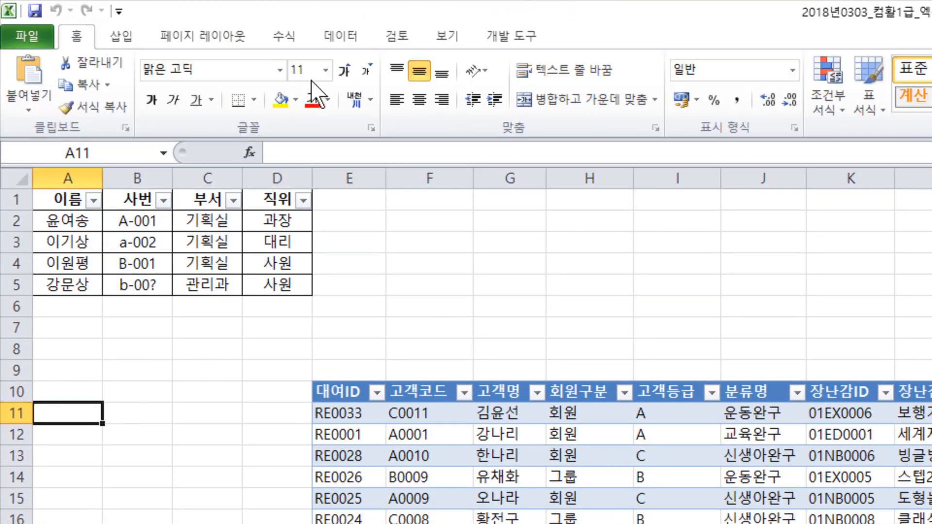
left_click(348, 42)
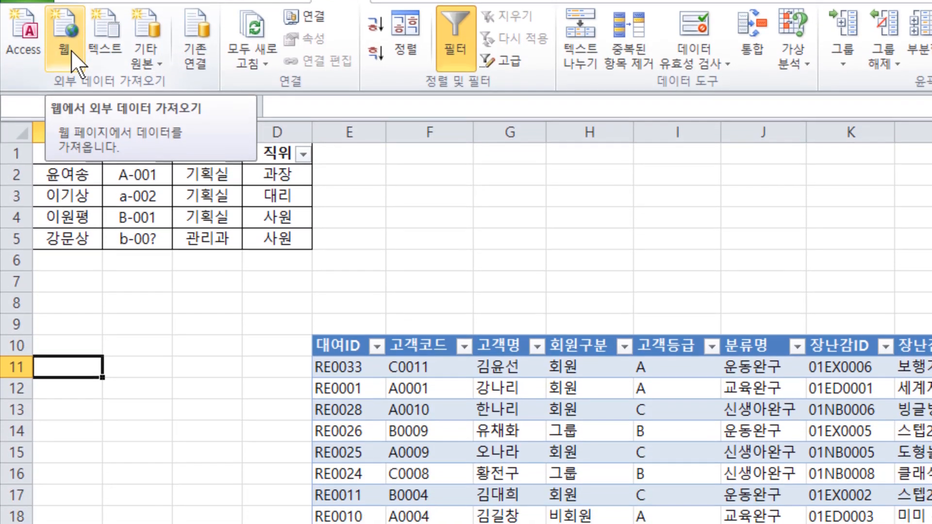
left_click(71, 95)
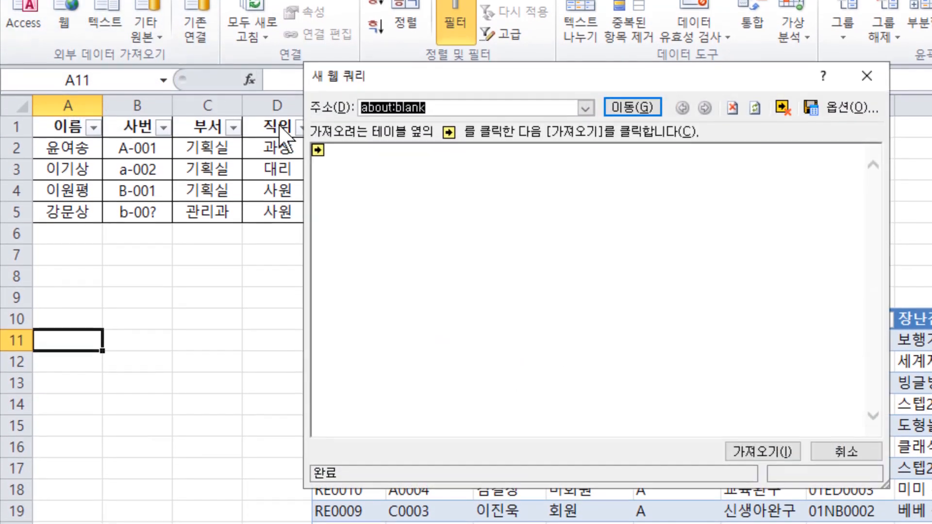
type("daum.net")
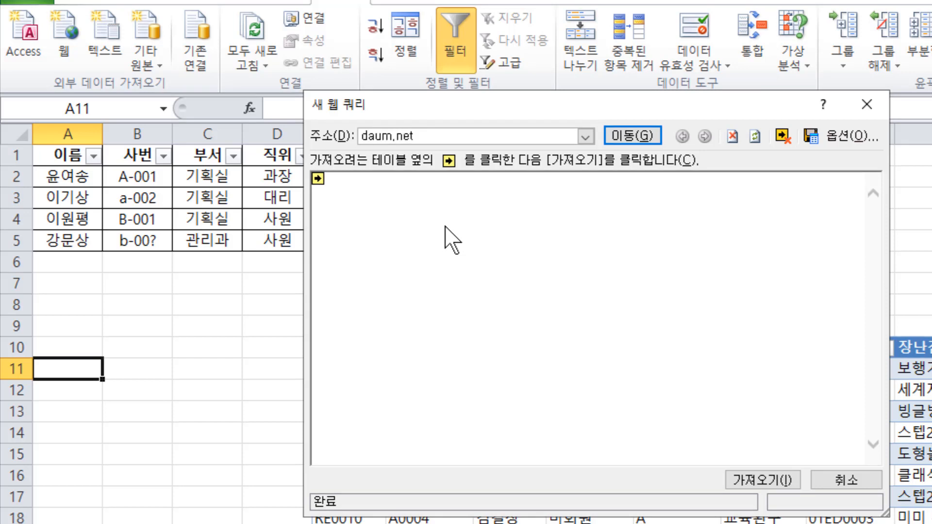
left_click(643, 139)
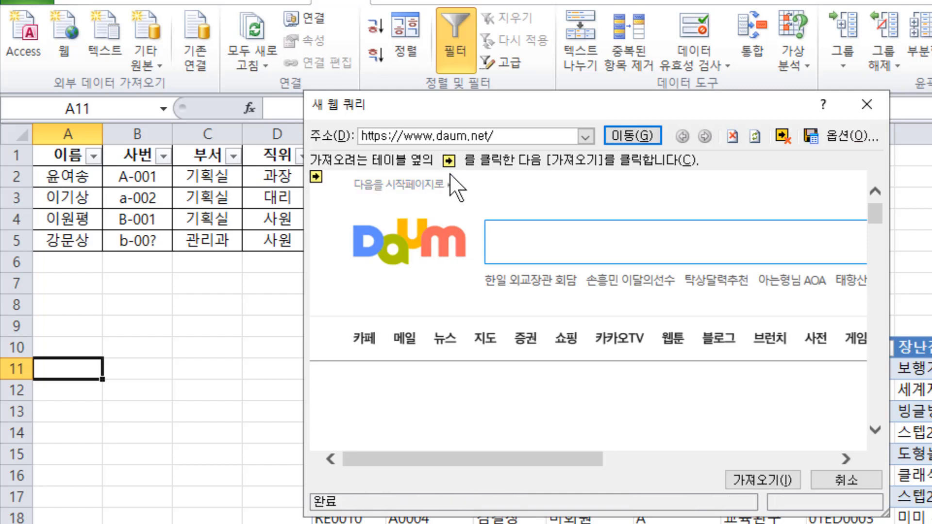
- Select the 쇼핑 block on the Daum page and import it into the worksheet at A11
left_click_drag(493, 458, 773, 460)
left_click_drag(876, 225, 871, 237)
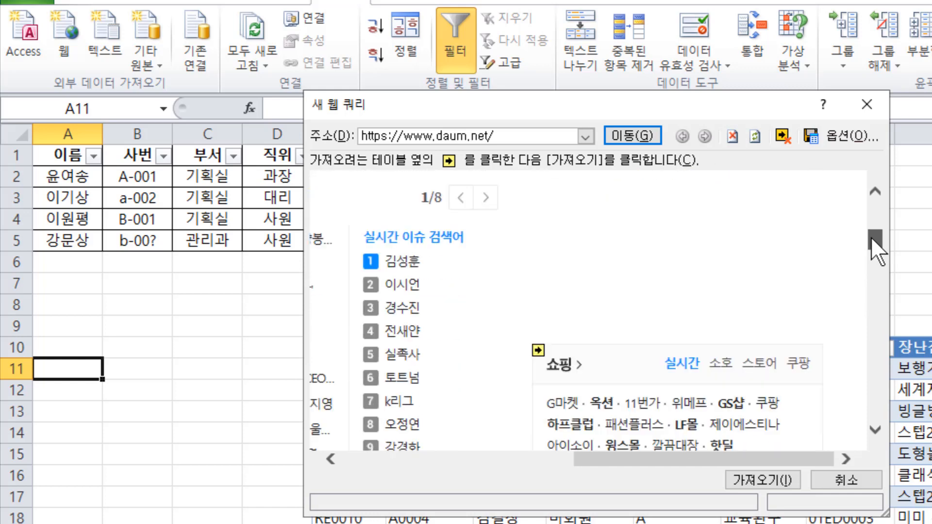
left_click(538, 351)
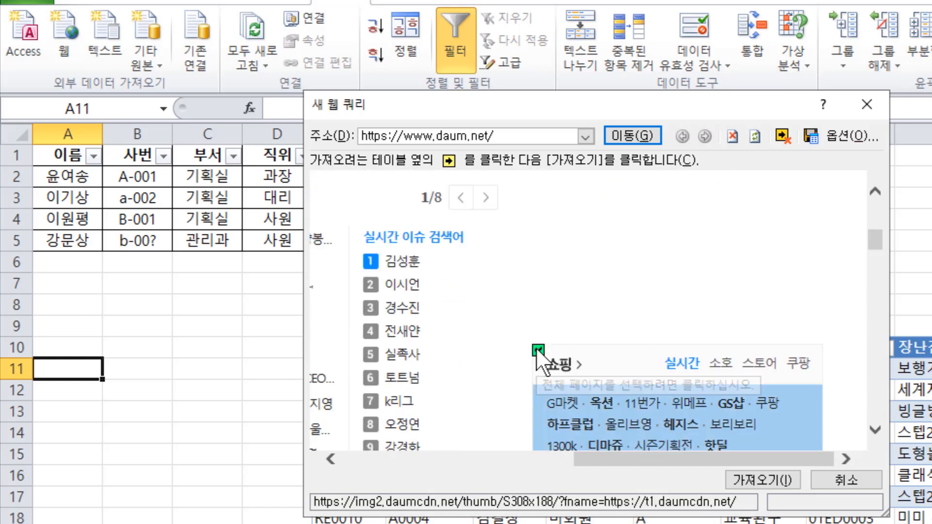
left_click(776, 481)
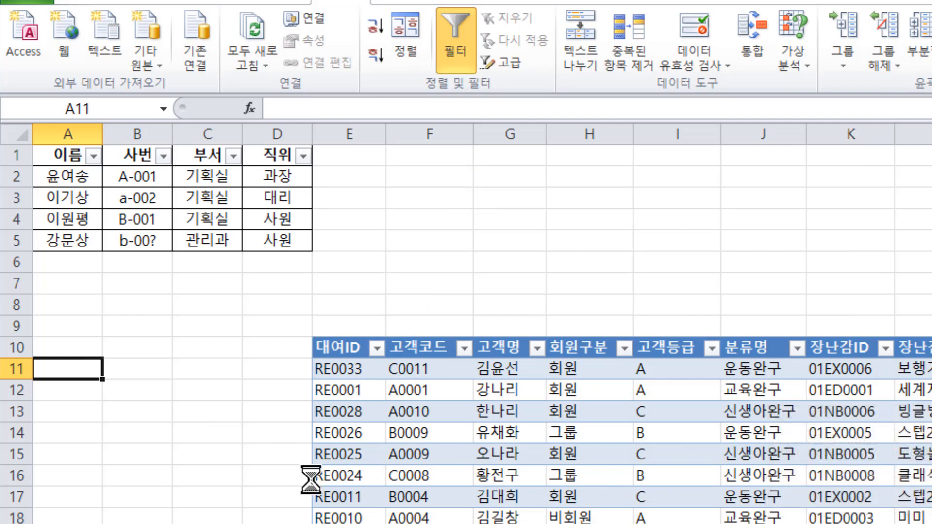
left_click(602, 356)
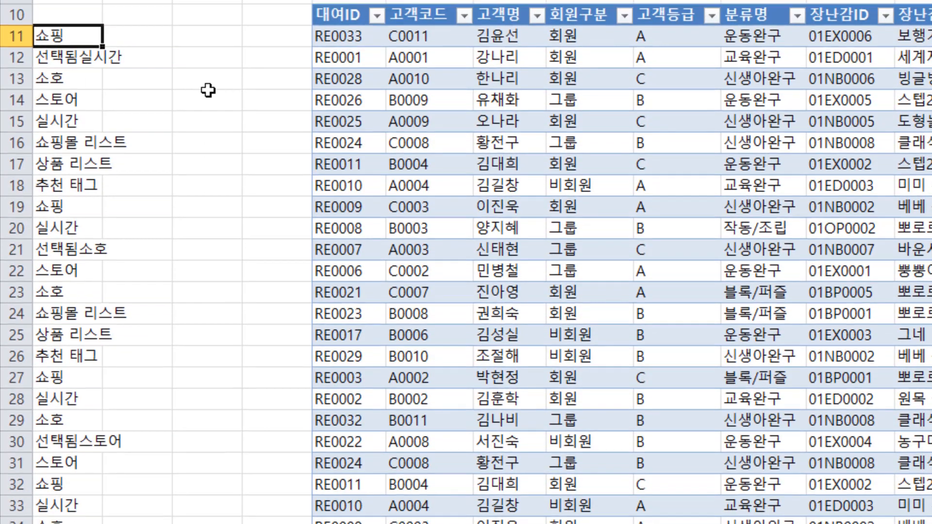
- Examine the web data imported in column A and switch to Chrome to compare it with question 22's statements
scroll(209, 145, "down", 3)
scroll(194, 174, "up", 3)
scroll(73, 72, "down", 2)
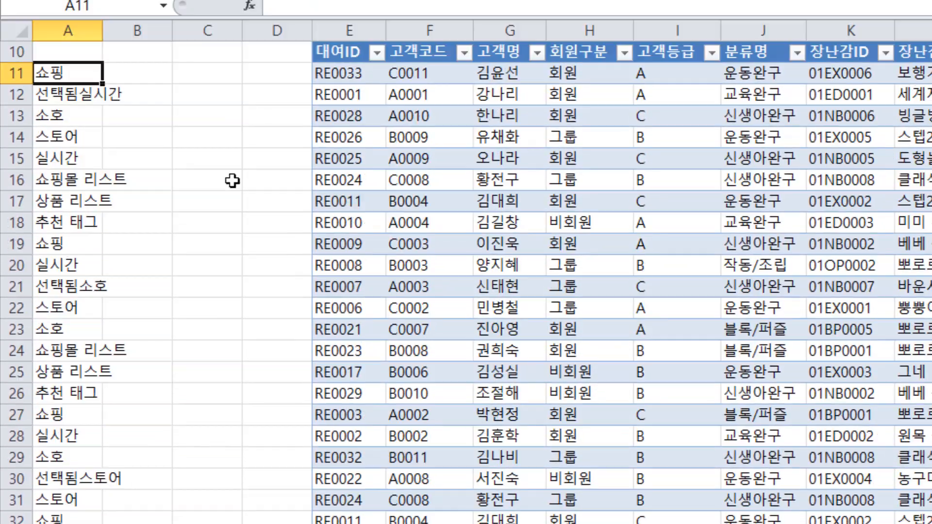
scroll(196, 73, "up", 2)
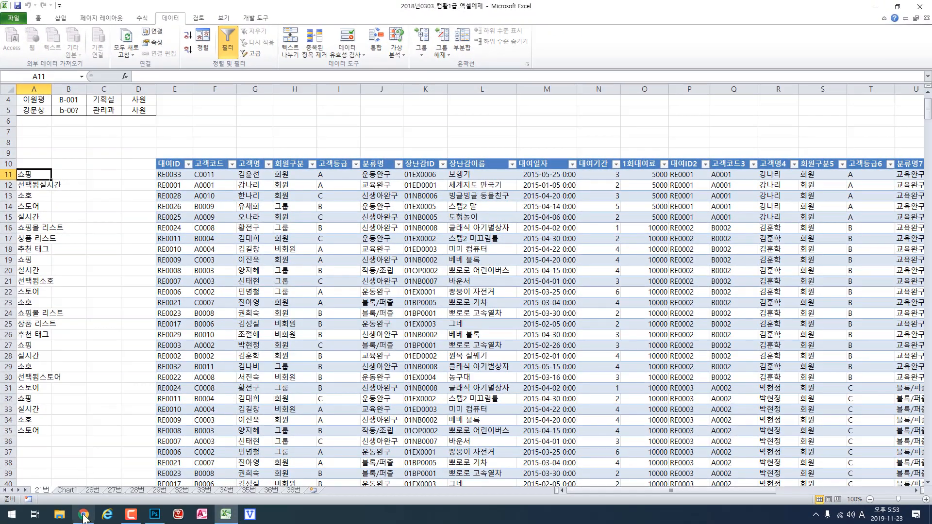
left_click(84, 516)
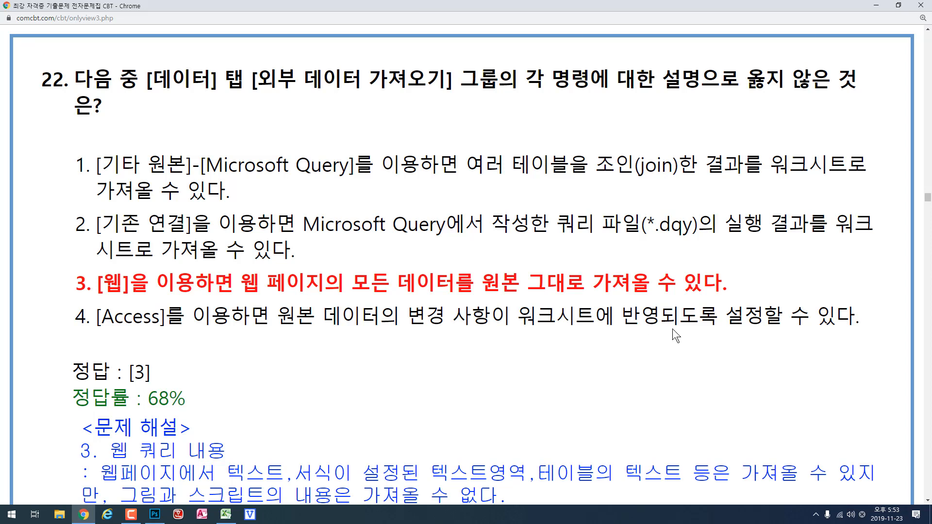
- Switch to Excel, select empty cell C10 to look at the Access import command, and return to question 22 in Chrome
left_click(226, 514)
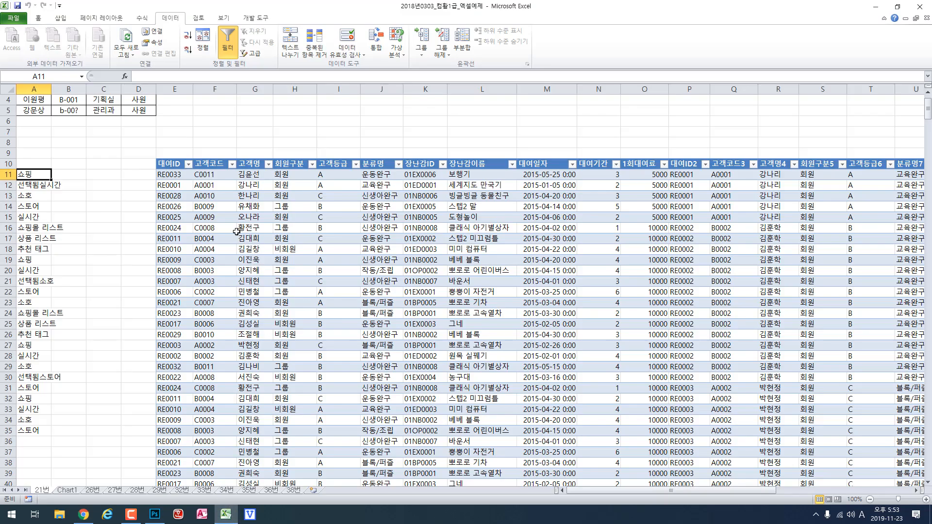
left_click(160, 162)
left_click(168, 165)
left_click(109, 167)
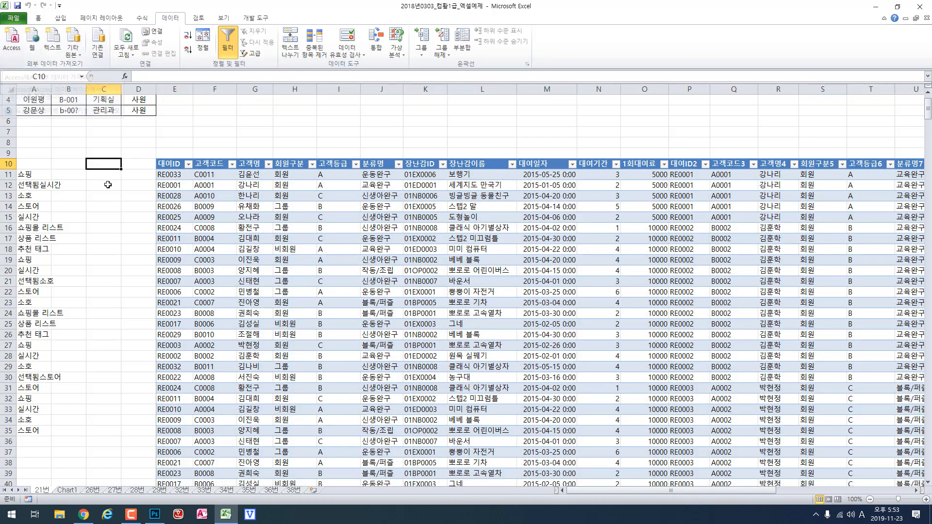
left_click(84, 514)
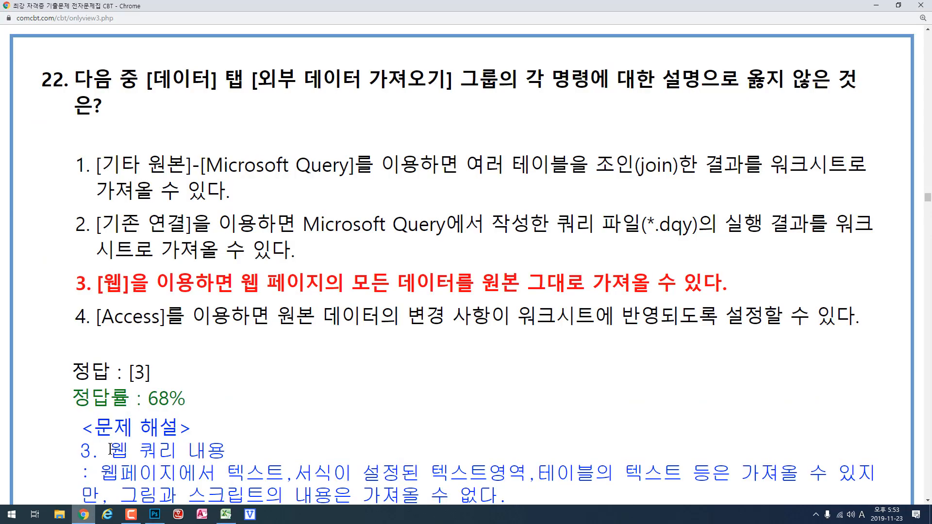
- Switch to Excel and delete all imported data from row 10 downward, together with the queries linked to it
left_click(225, 514)
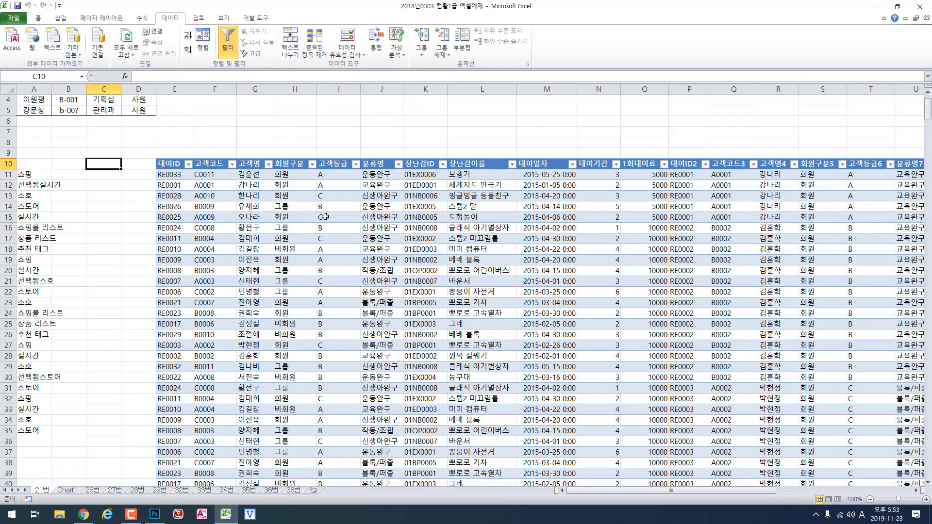
scroll(325, 217, "up", 1)
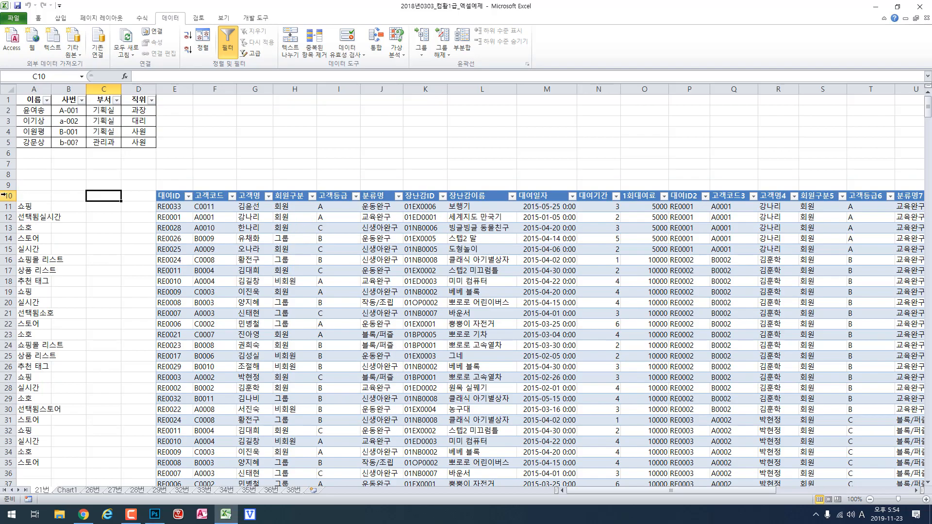
left_click_drag(7, 195, 156, 523)
left_click_drag(235, 518, 206, 439)
key("ctrl+shift+l")
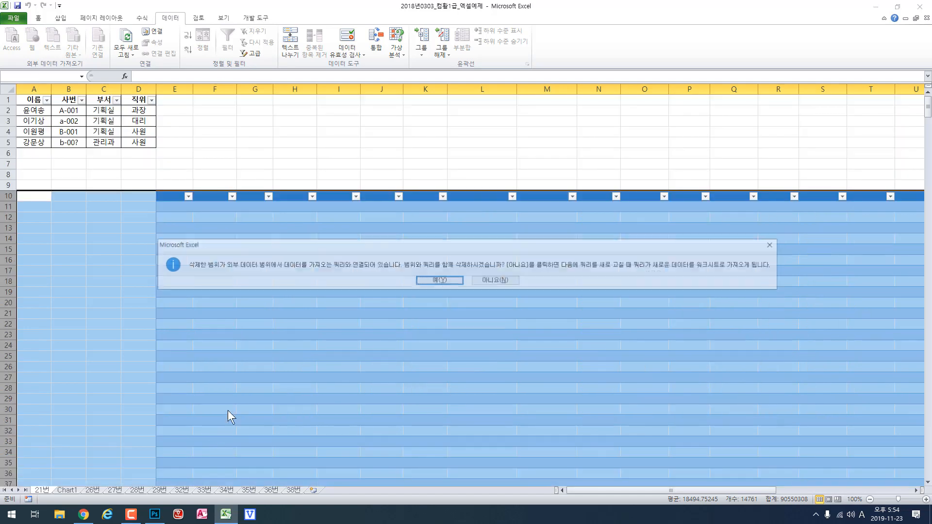
left_click(426, 280)
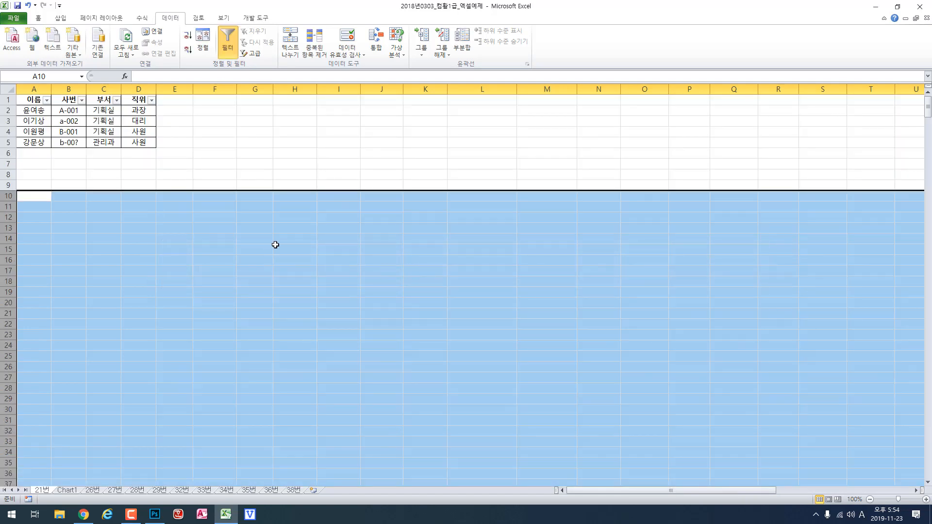
- Start an Access import at empty cell B8 and open the 녹차판매정보 database from D:\2017컴활1급\스프레드시트\기출문제
left_click(34, 163)
left_click(82, 175)
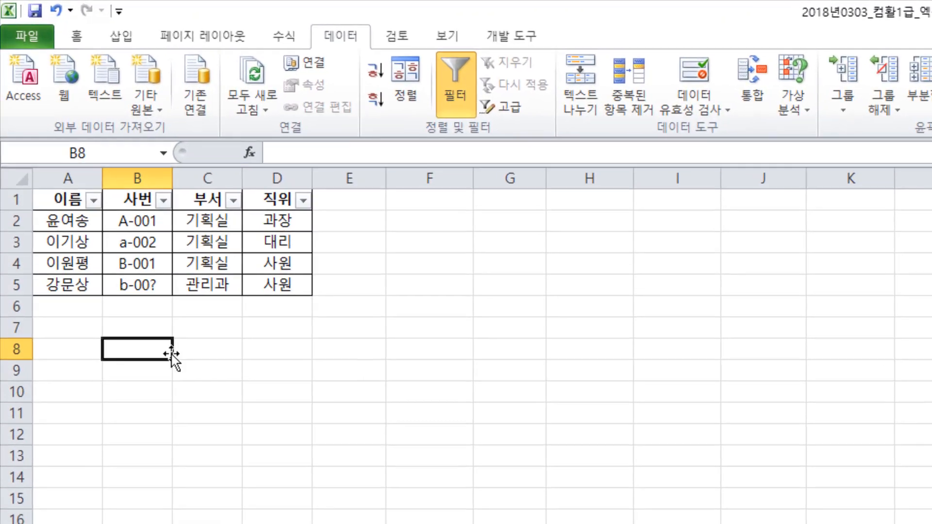
left_click(32, 74)
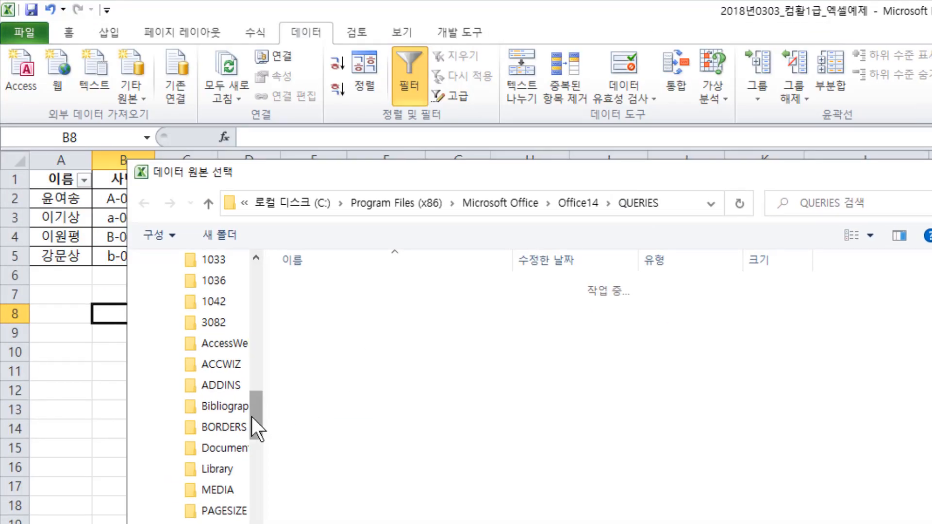
left_click_drag(252, 417, 254, 505)
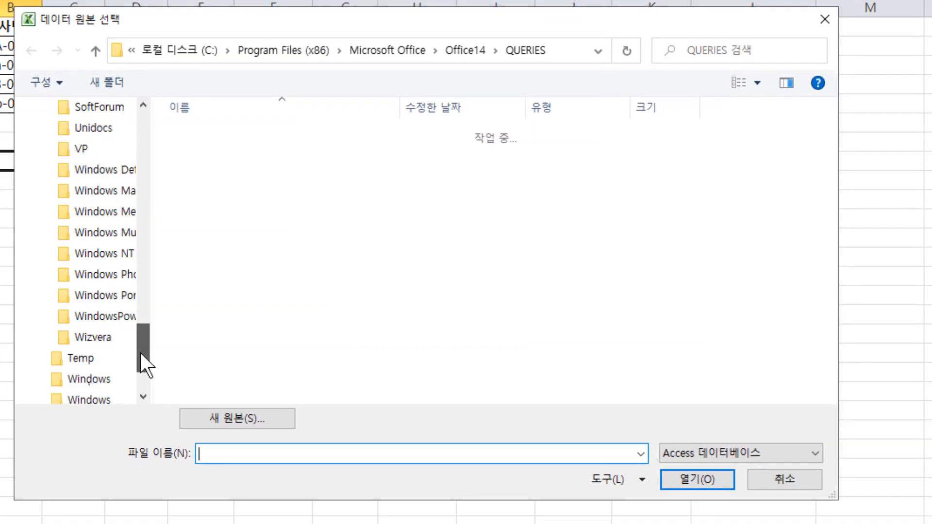
left_click_drag(141, 354, 141, 369)
left_click(109, 337)
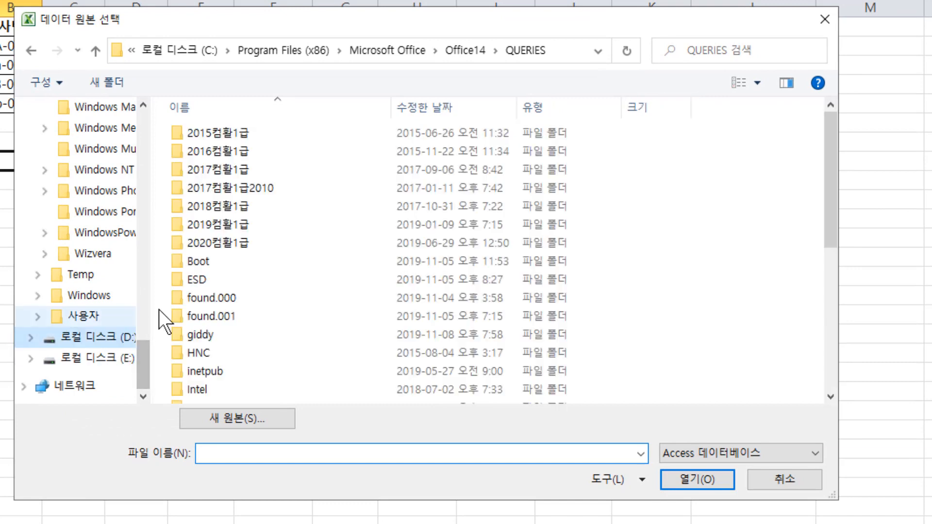
double_click(216, 168)
double_click(233, 207)
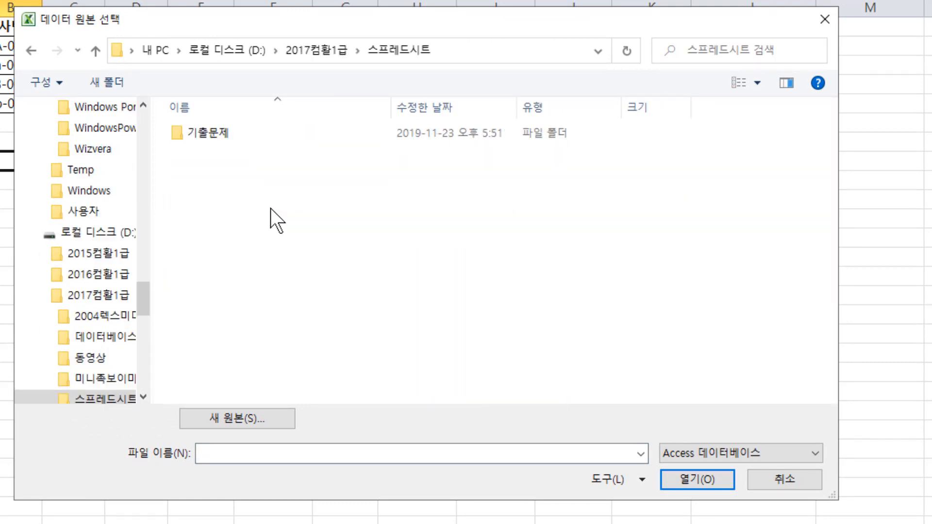
double_click(232, 133)
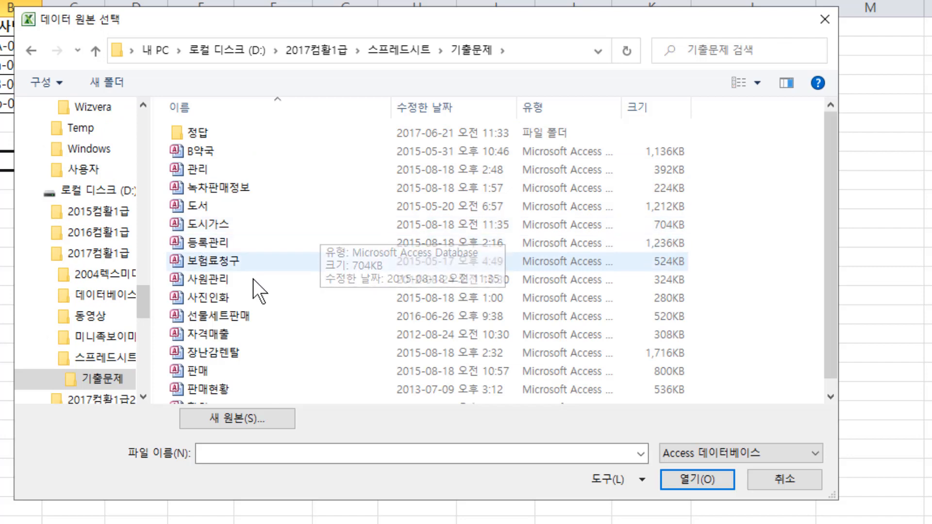
double_click(226, 190)
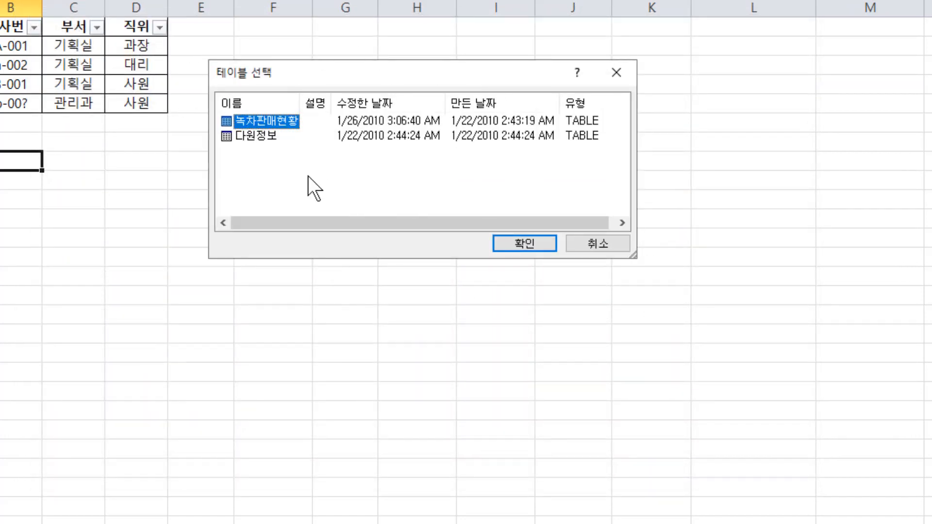
- Import 녹차판매현황 as a table into the existing worksheet at B8 and look through its rows
left_click(529, 245)
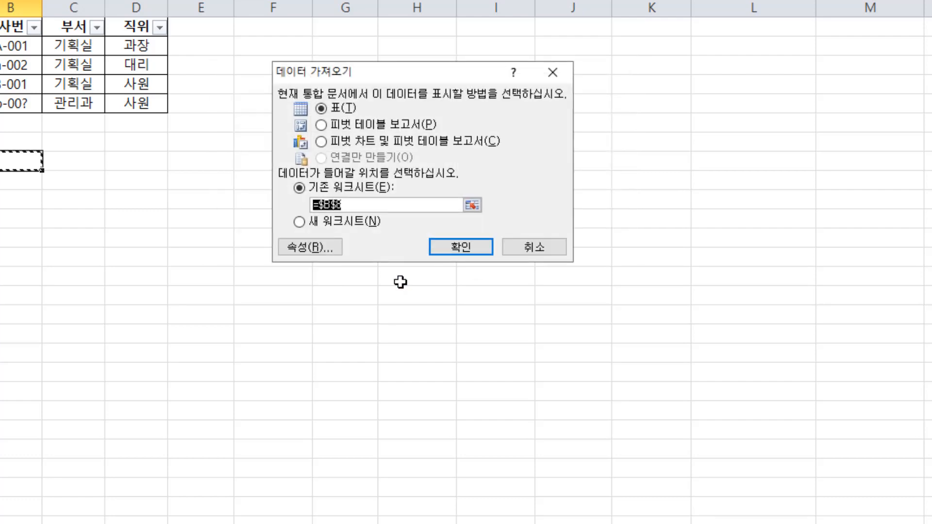
left_click(470, 250)
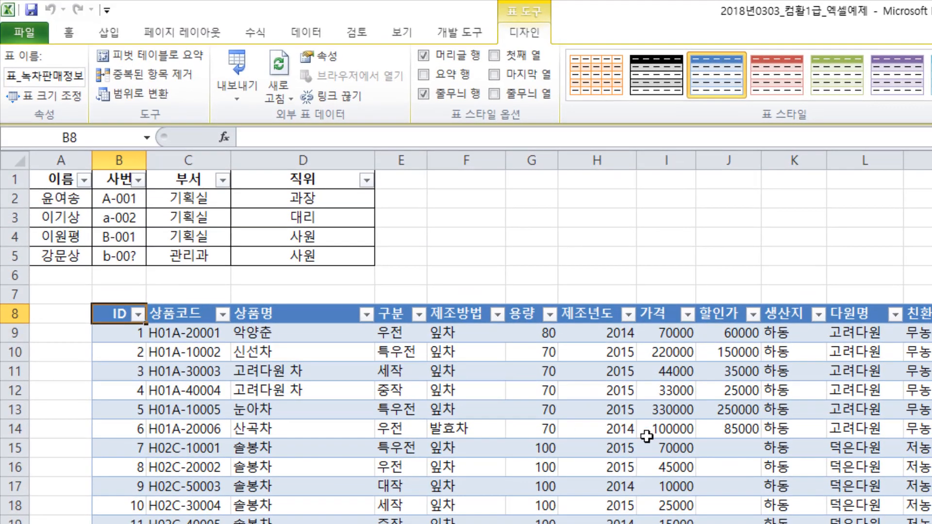
scroll(646, 436, "down", 7)
scroll(647, 436, "up", 7)
- Open the imported table's external data properties and its connection properties to examine the refresh options
left_click(328, 54)
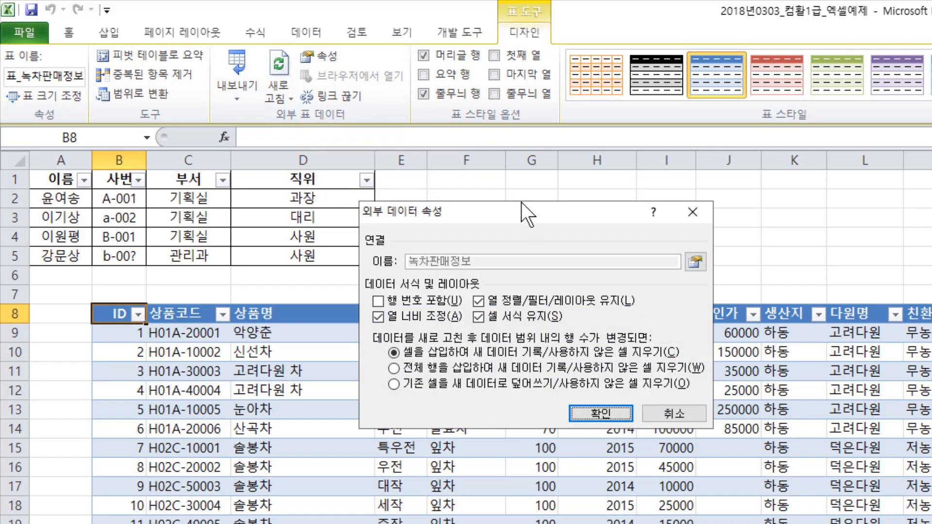
left_click_drag(521, 209, 464, 209)
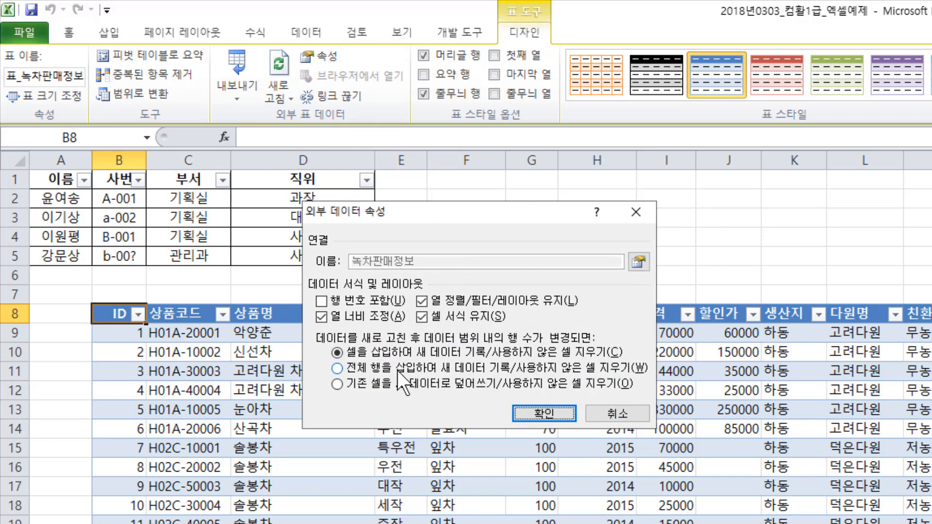
left_click(637, 266)
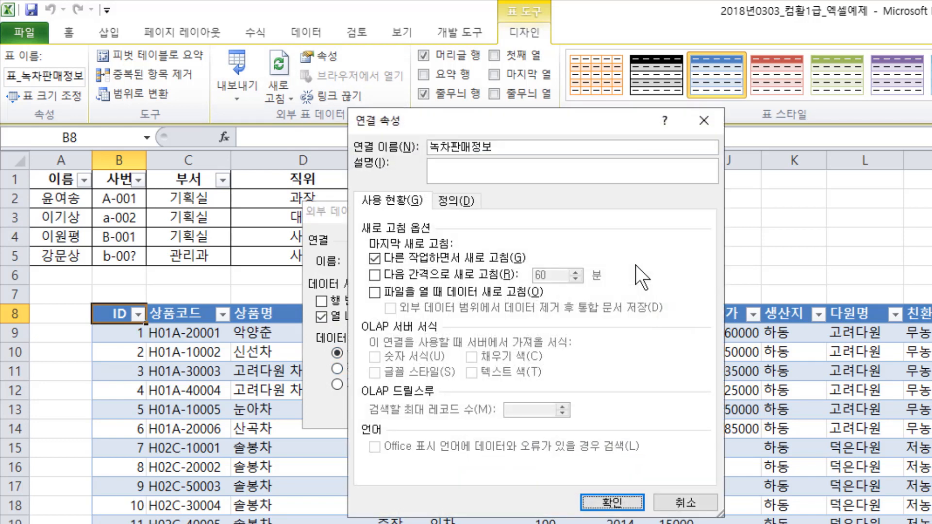
left_click_drag(525, 115, 523, 156)
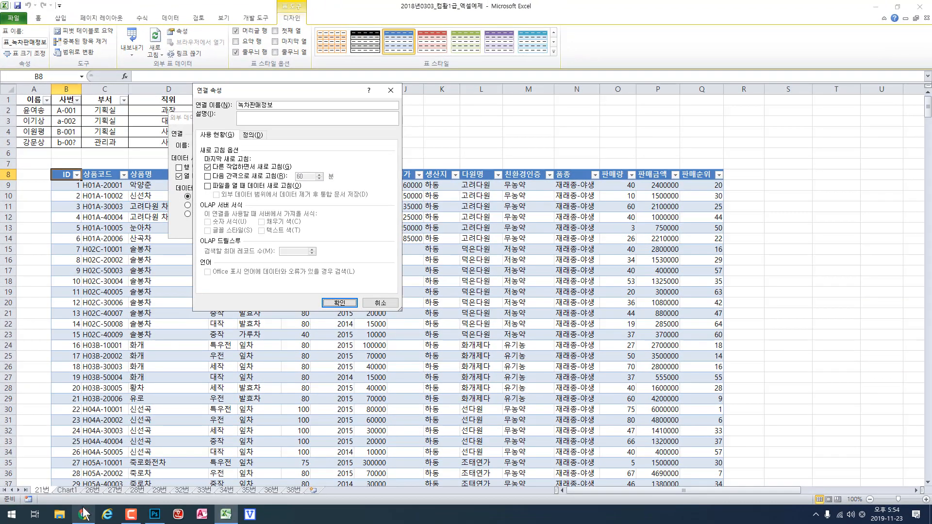
- Switch to Chrome, review question 22, move on to question 23 and highlight the word 않는 in it
left_click(83, 512)
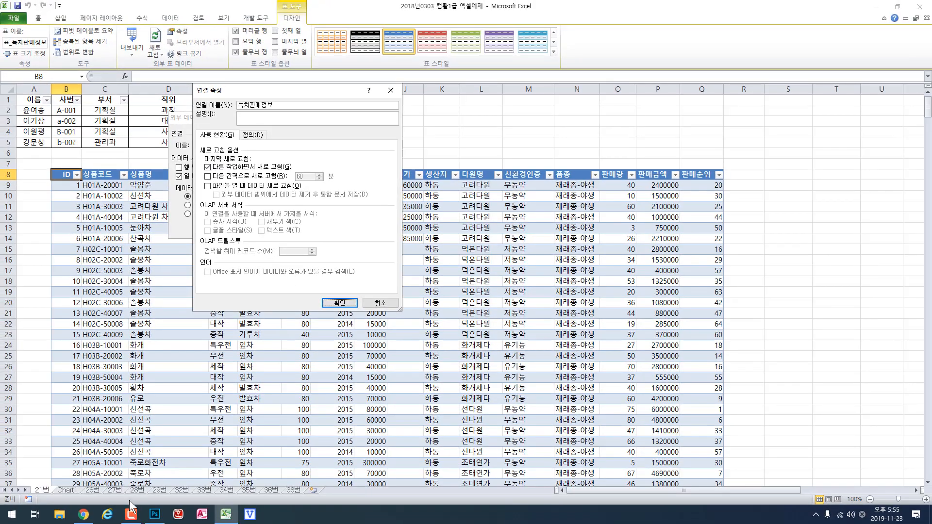
left_click(83, 514)
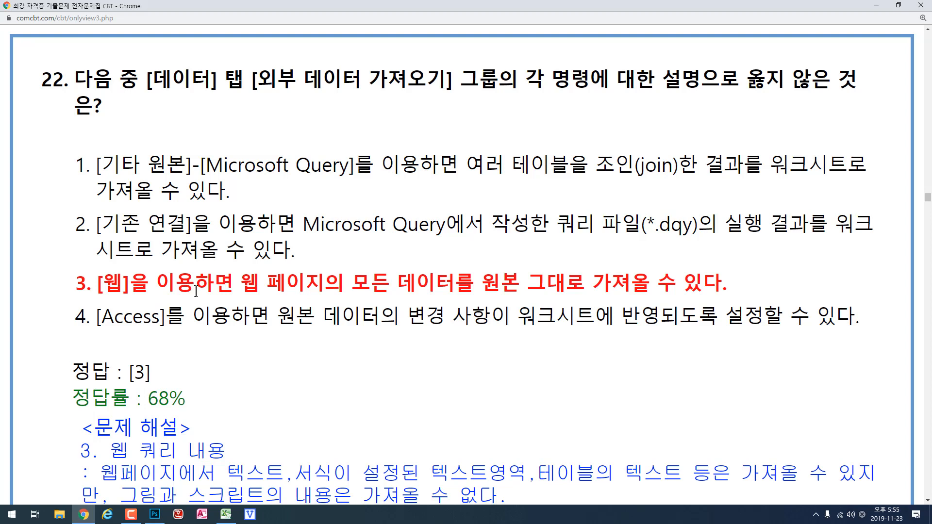
scroll(196, 291, "down", 10)
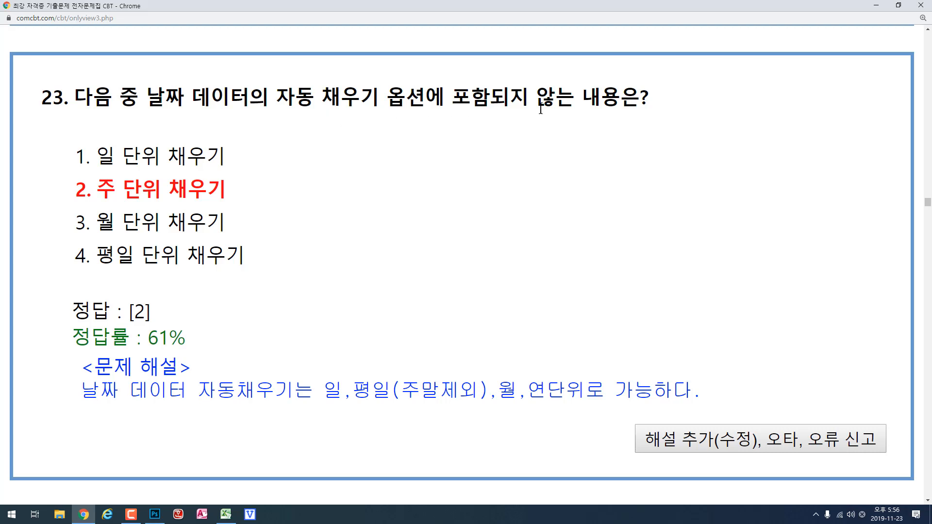
left_click_drag(540, 93, 568, 97)
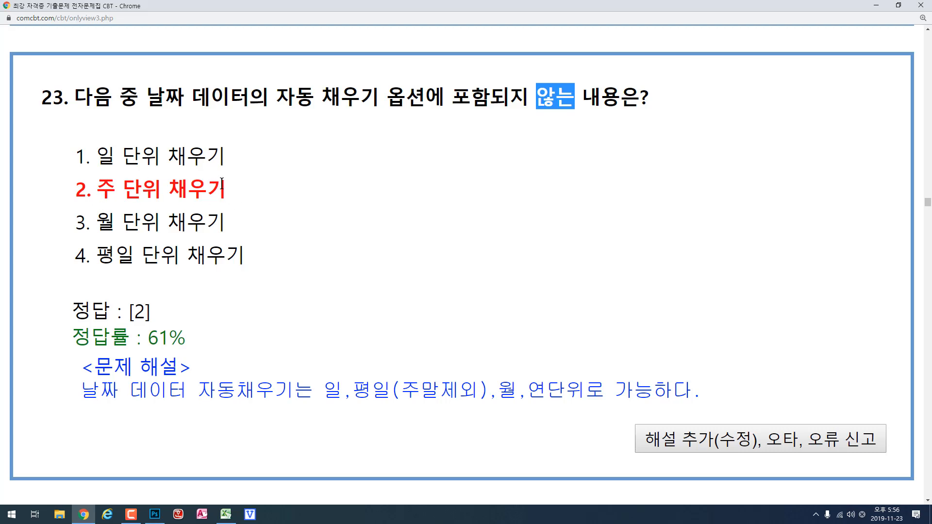
left_click(248, 188)
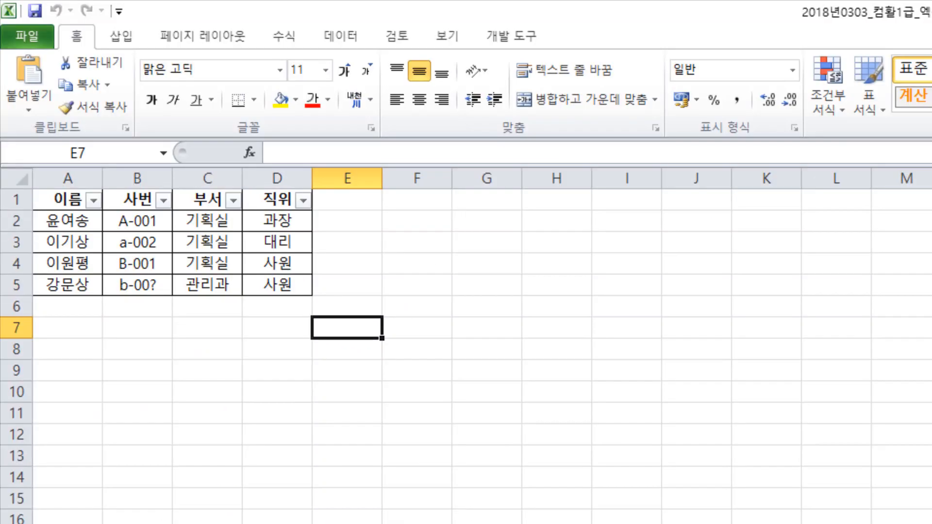
- Enter the date 2019-12-11 in cell E7 of the Excel worksheet
type("2019")
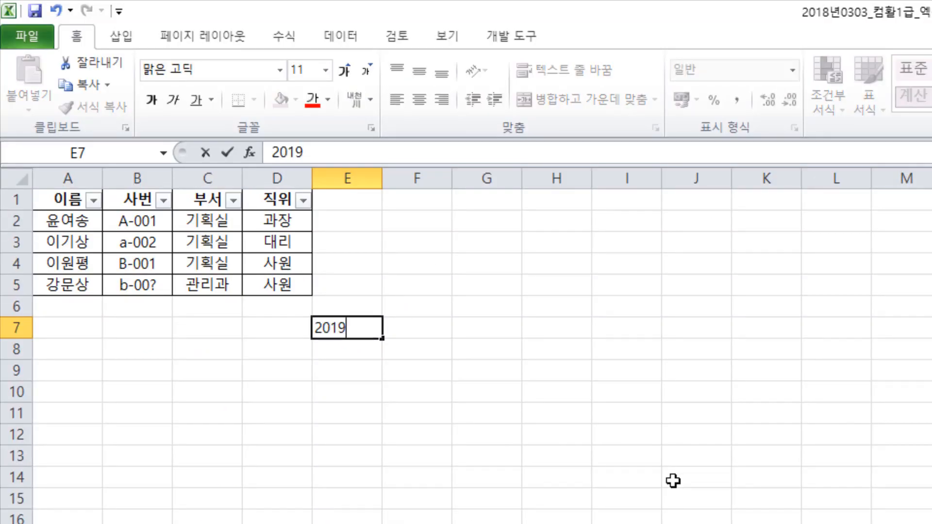
type("-12-11")
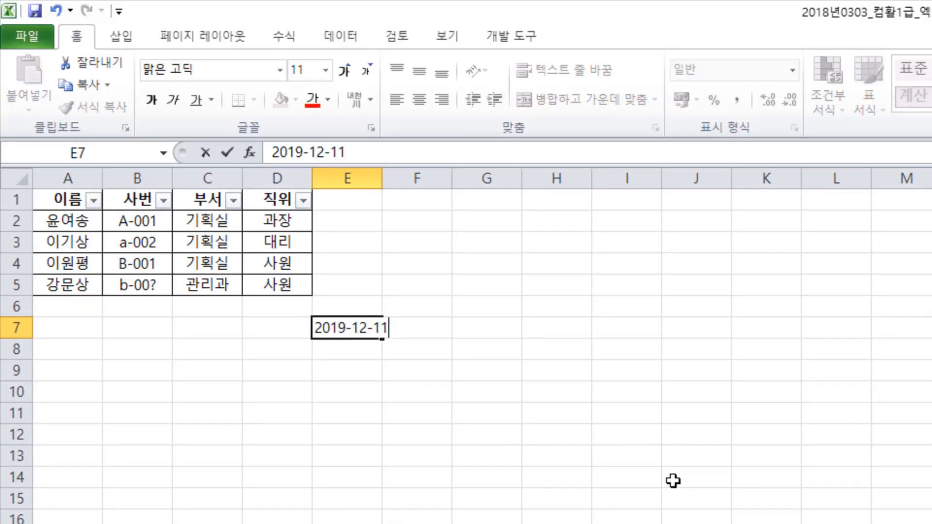
key("Return")
- Bring up the autofill options for the date in E7 over E7:E15, examine the date units, and dismiss them without filling
left_click(365, 330)
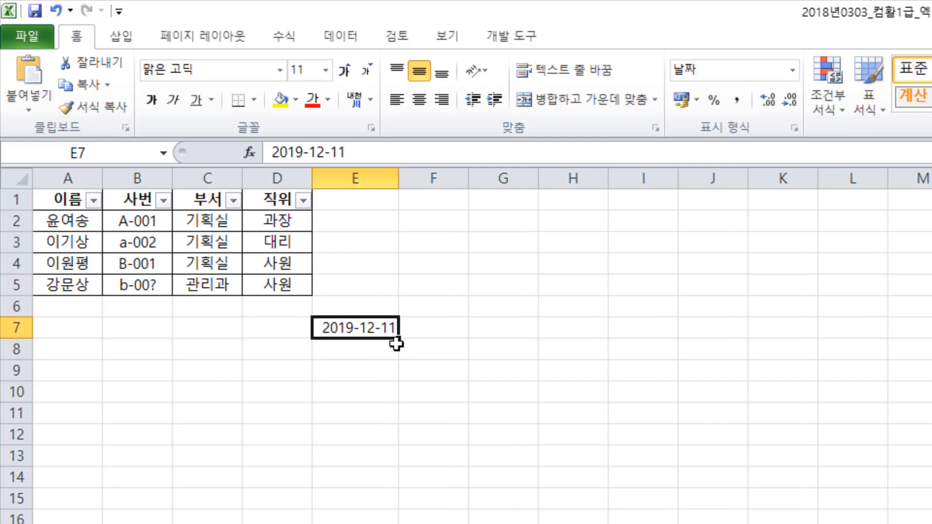
left_click_drag(398, 338, 388, 389)
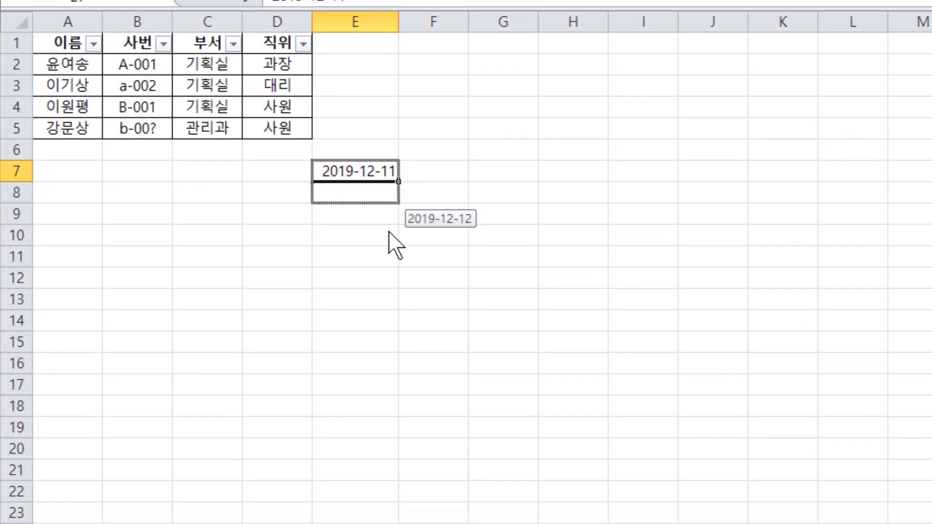
left_click_drag(389, 232, 404, 344)
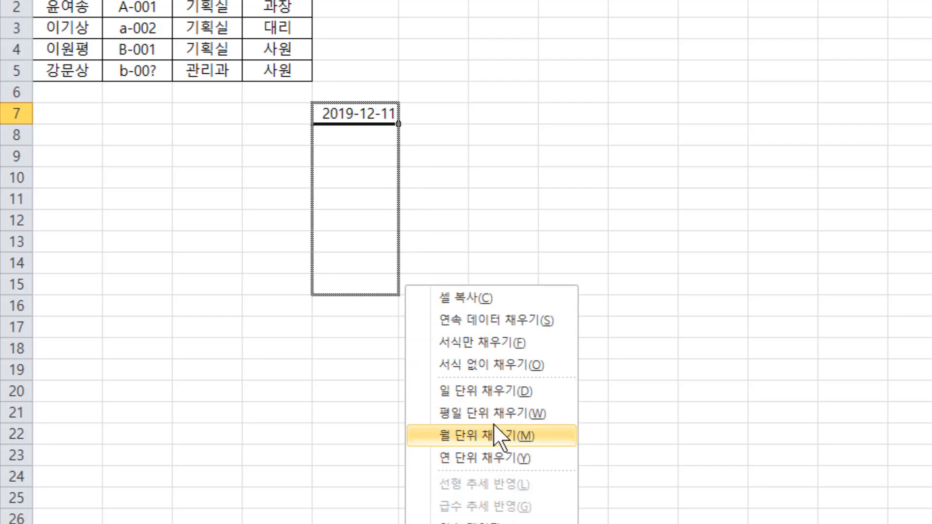
left_click(413, 74)
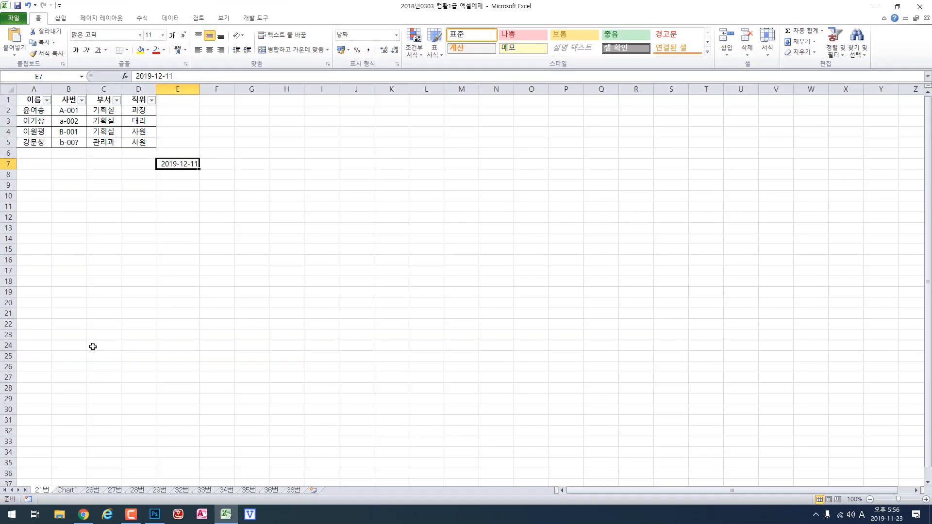
- Switch to Chrome, go to question 24 and highlight the wording on the maximum number of sort conditions in statement 1
left_click(84, 514)
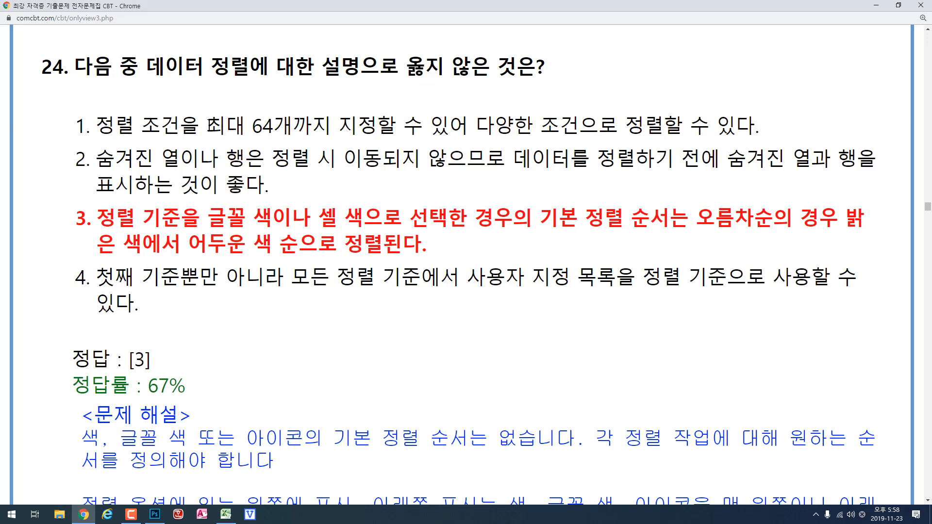
double_click(225, 125)
left_click_drag(272, 126, 290, 127)
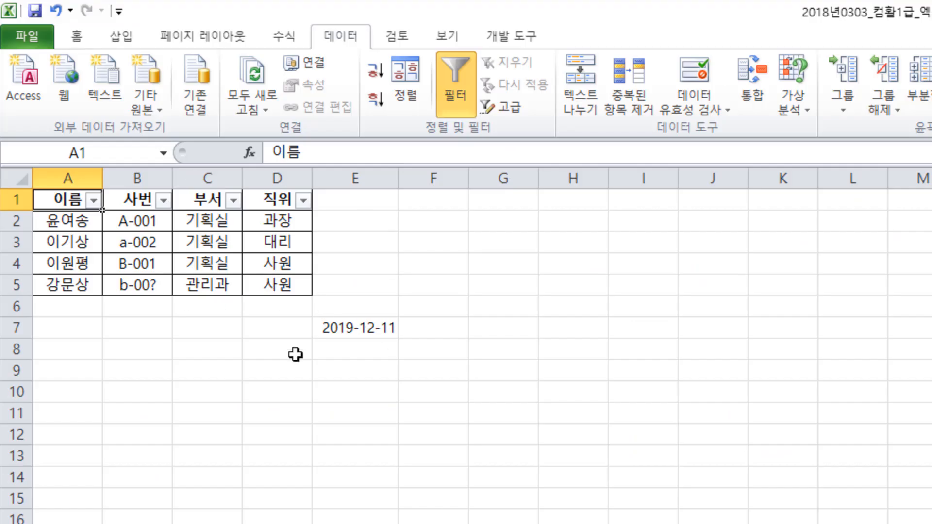
- Set up a sort of the table on 이름 by 글꼴 색 and examine the color order choices, without applying the sort
left_click(407, 99)
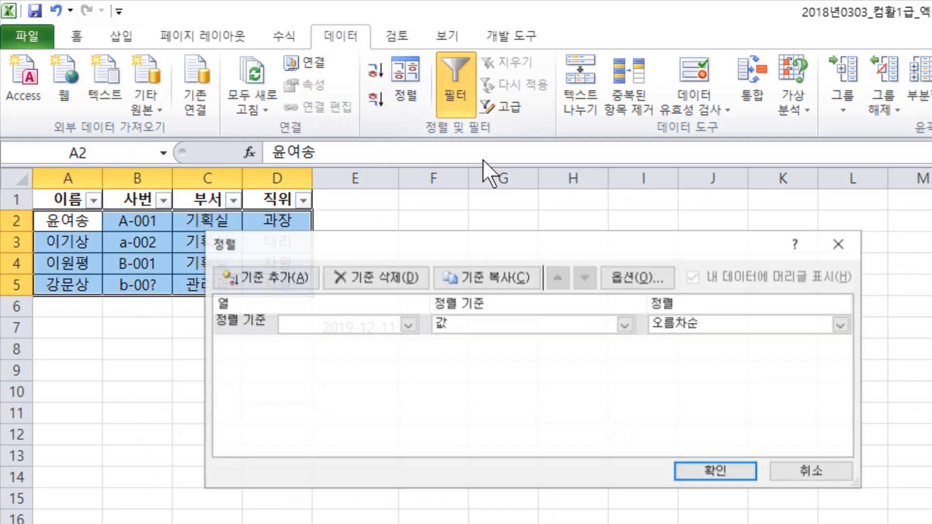
left_click(406, 325)
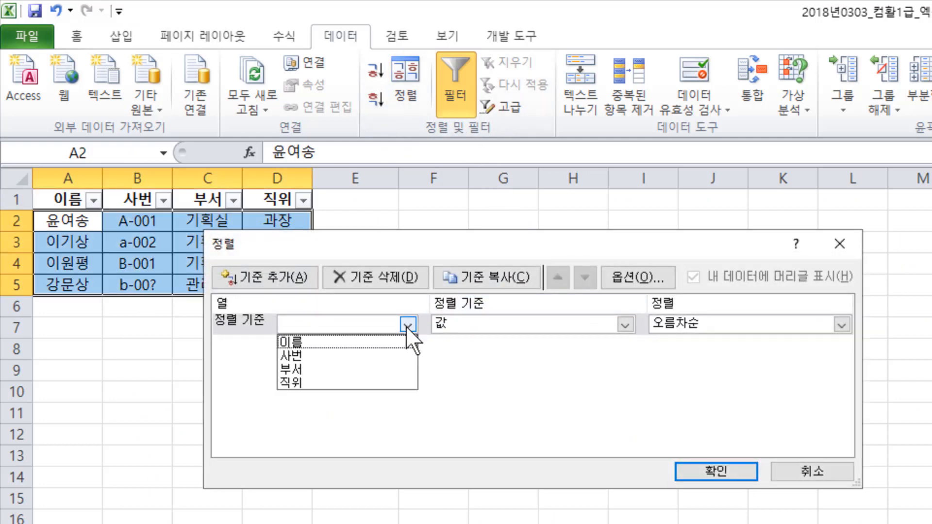
left_click(385, 345)
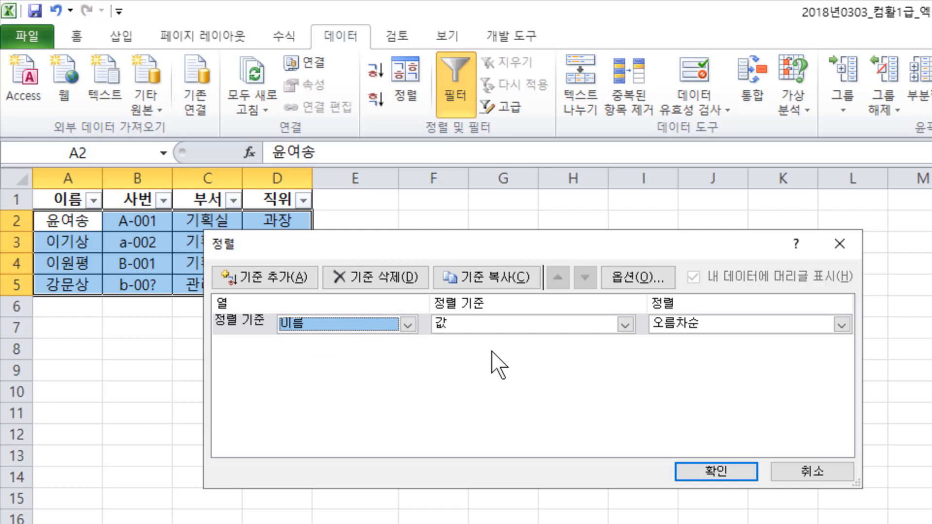
left_click(623, 325)
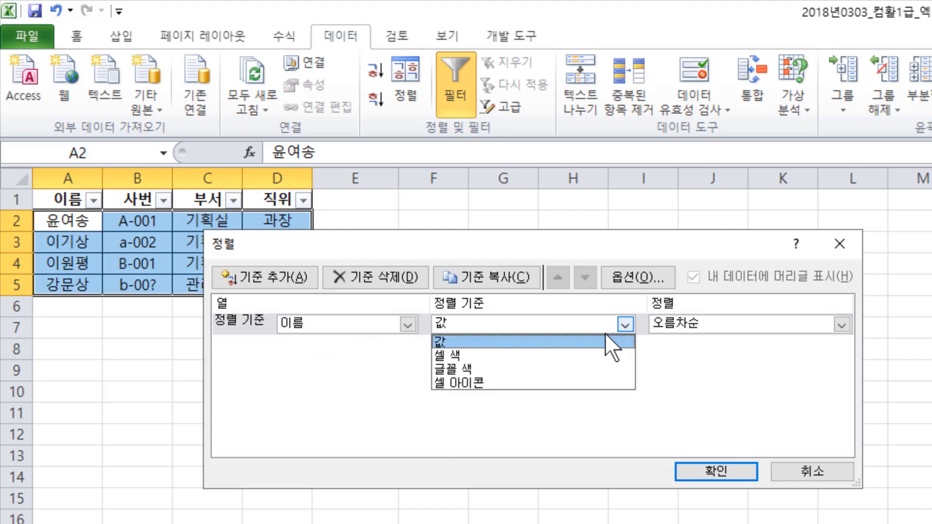
left_click(564, 368)
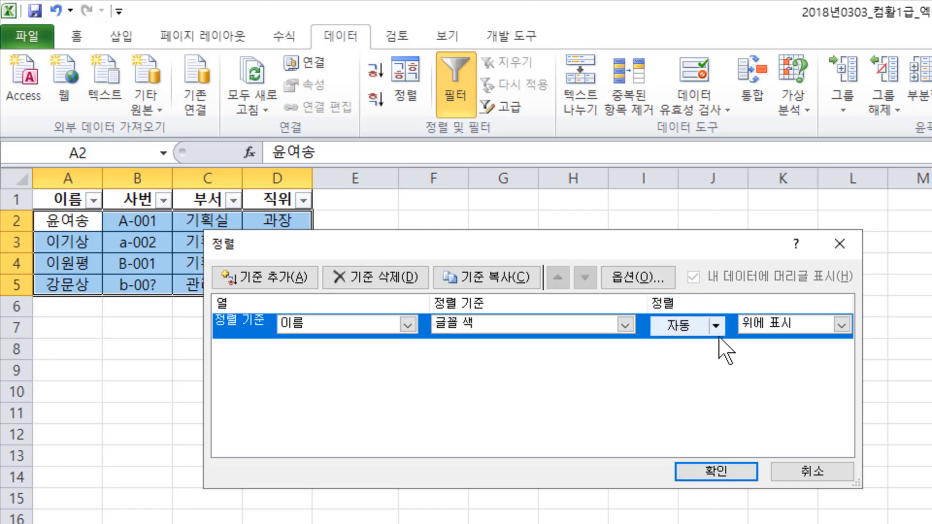
left_click(841, 325)
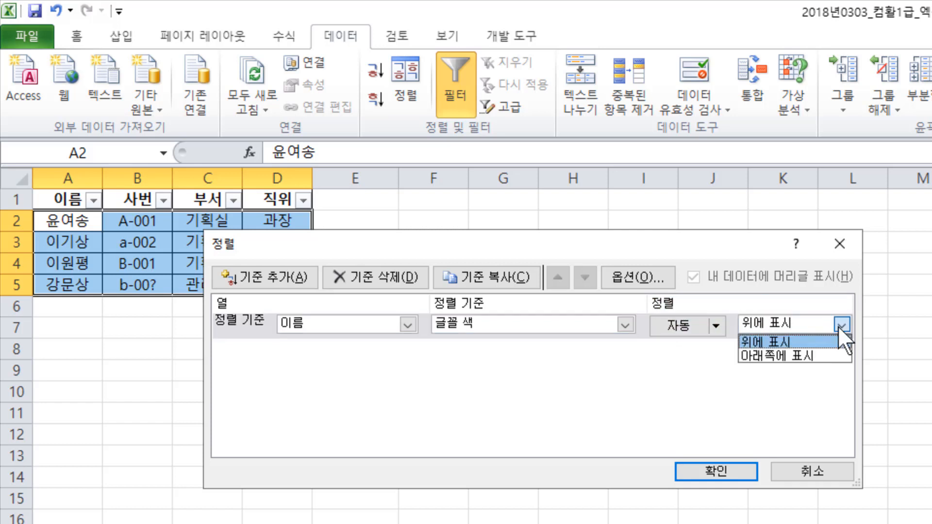
left_click(838, 325)
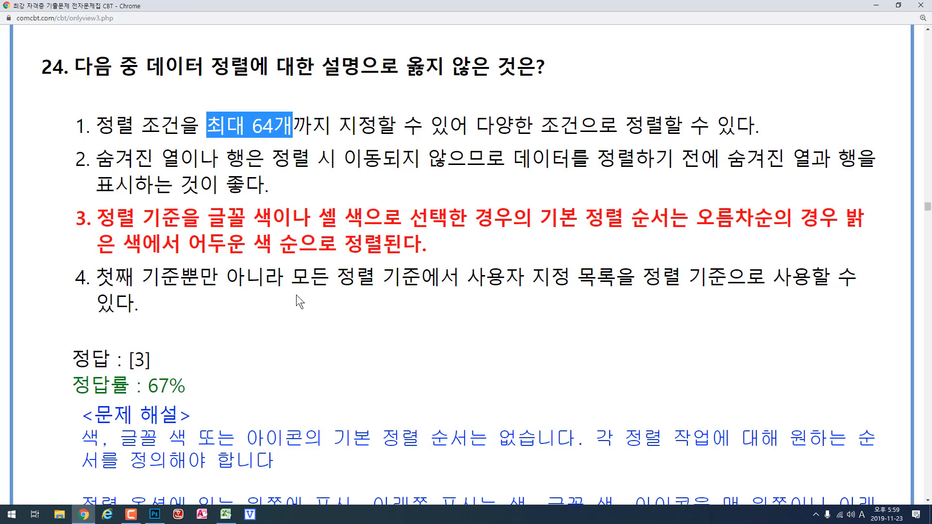
- In Chrome, highlight 오름차순 in statement 3 of question 24, and move on to question 25 to highlight the word 않은
left_click(584, 232)
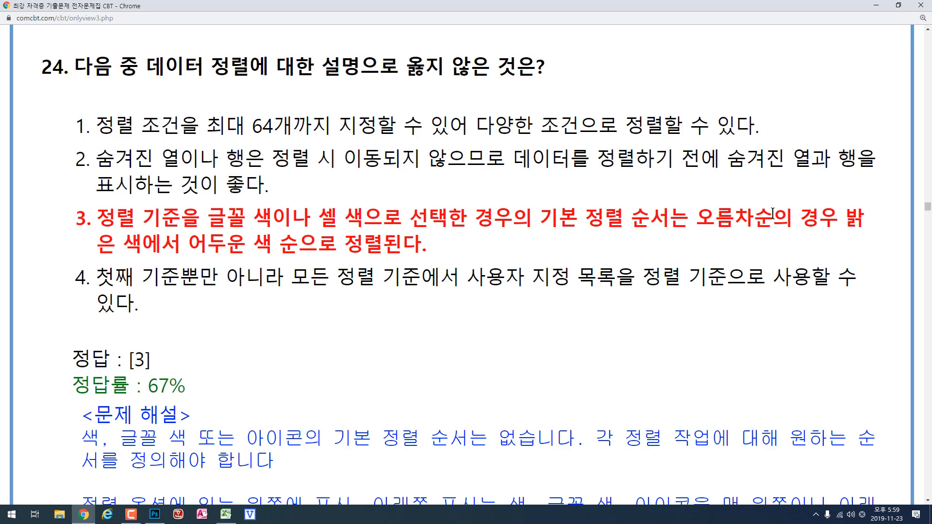
left_click_drag(698, 223, 781, 221)
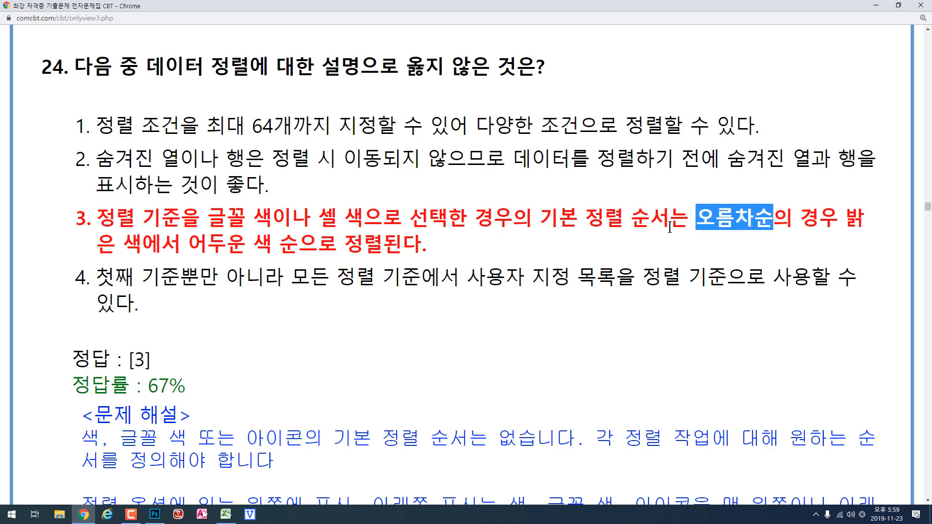
left_click(472, 229)
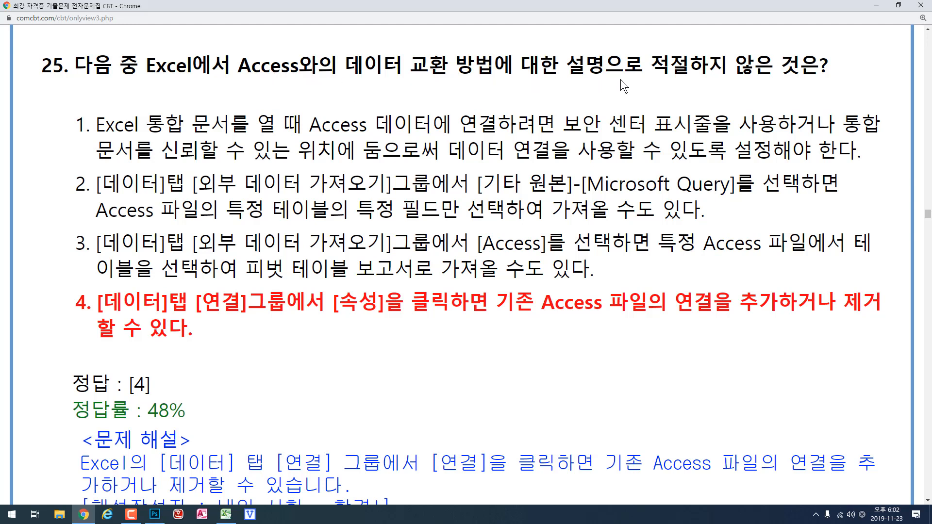
double_click(742, 71)
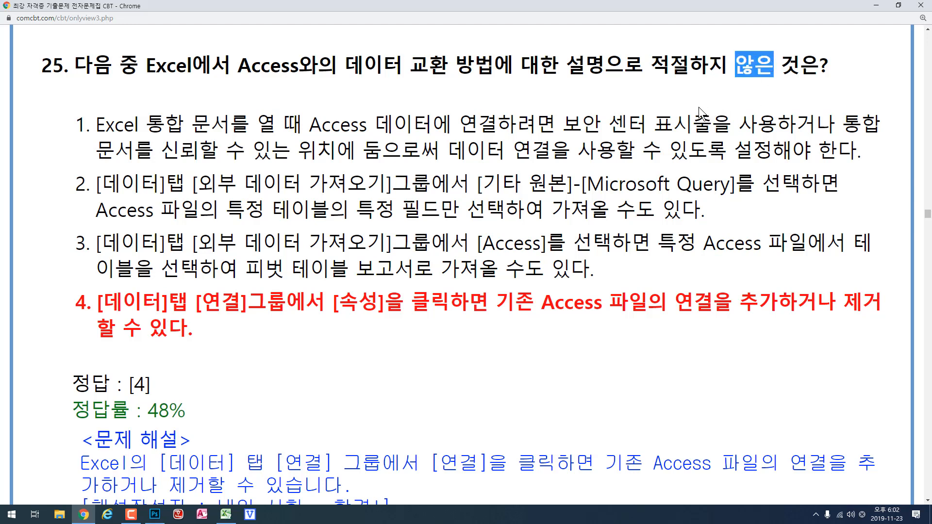
left_click(78, 148)
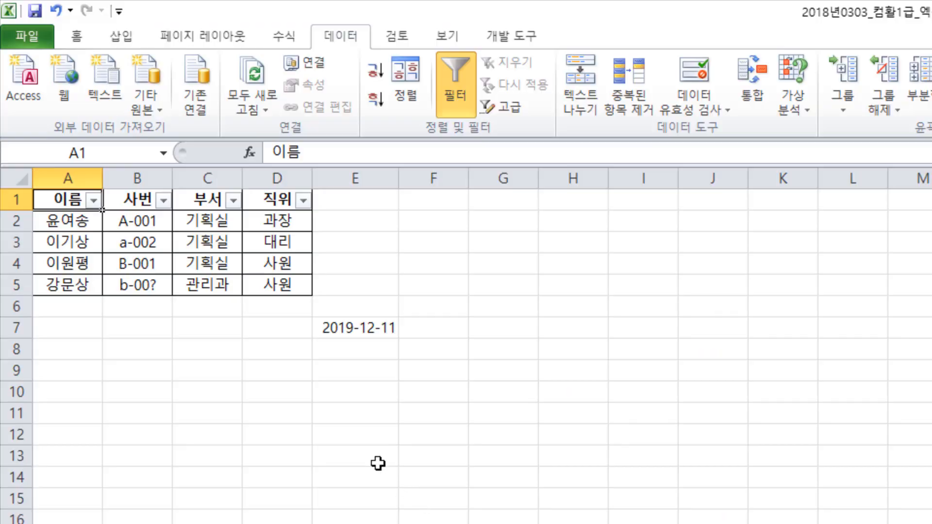
- In Excel, examine the trusted locations and the external content settings in the 보안 센터, and close the options unchanged
left_click(20, 32)
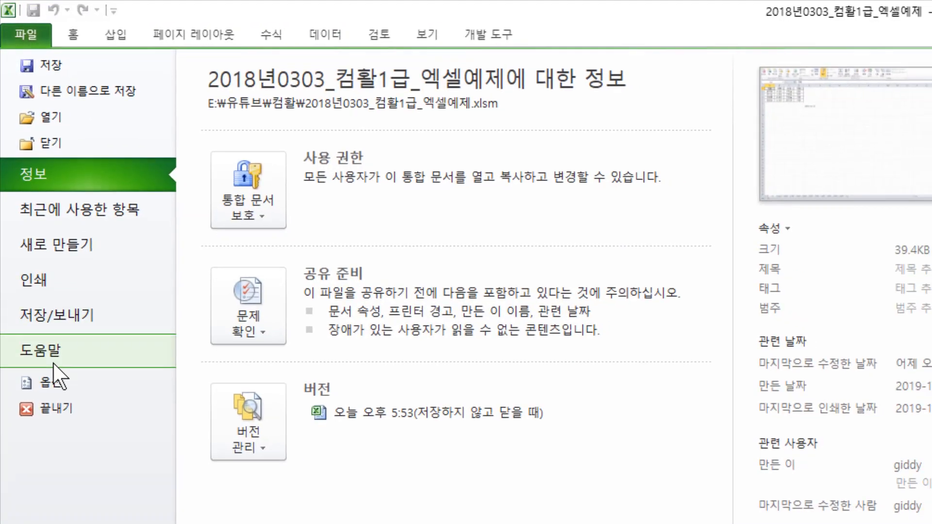
left_click(53, 400)
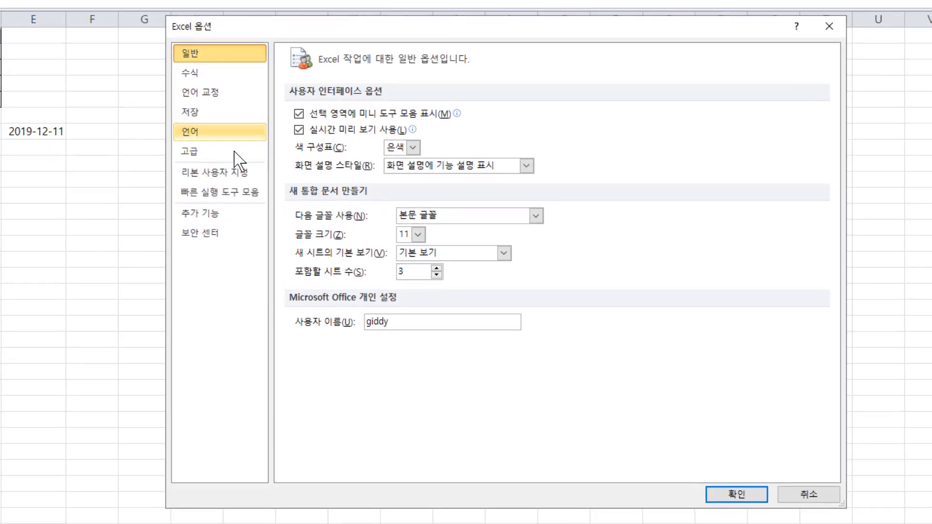
left_click(221, 235)
left_click(774, 287)
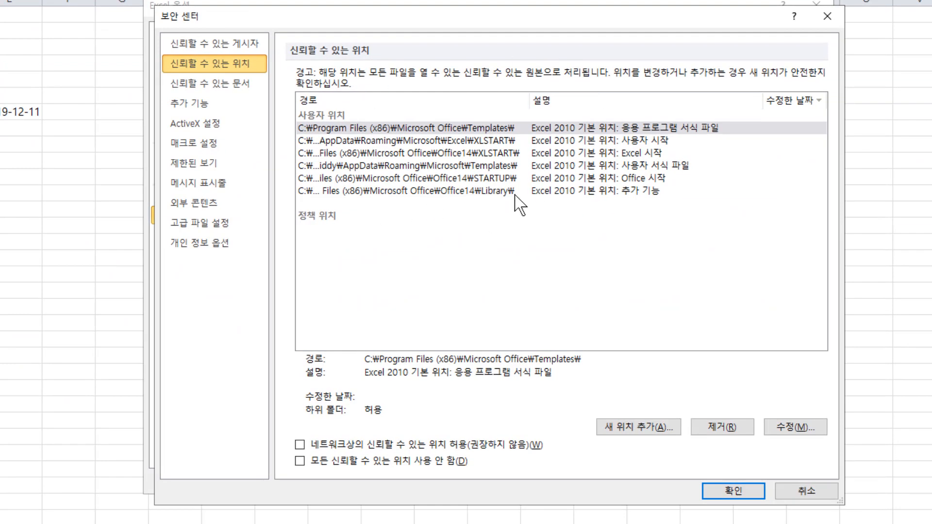
left_click(220, 206)
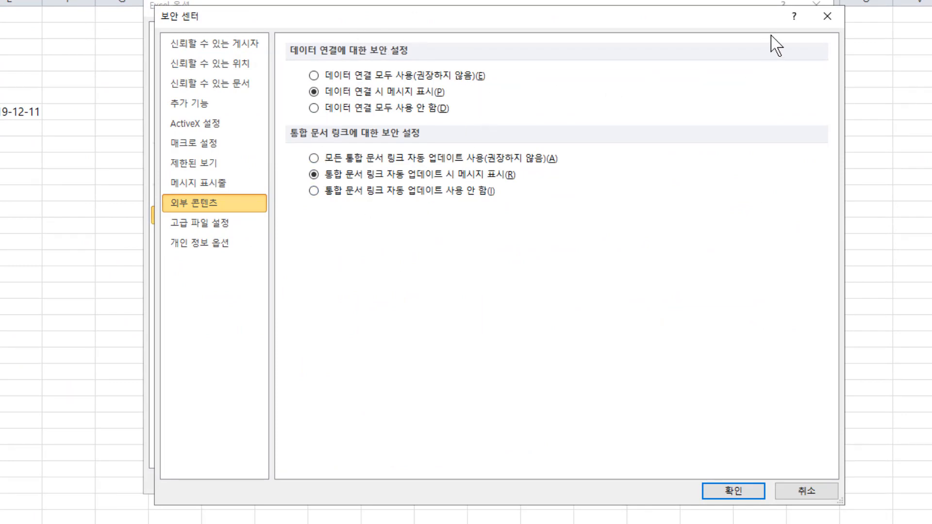
left_click(827, 16)
left_click(820, 4)
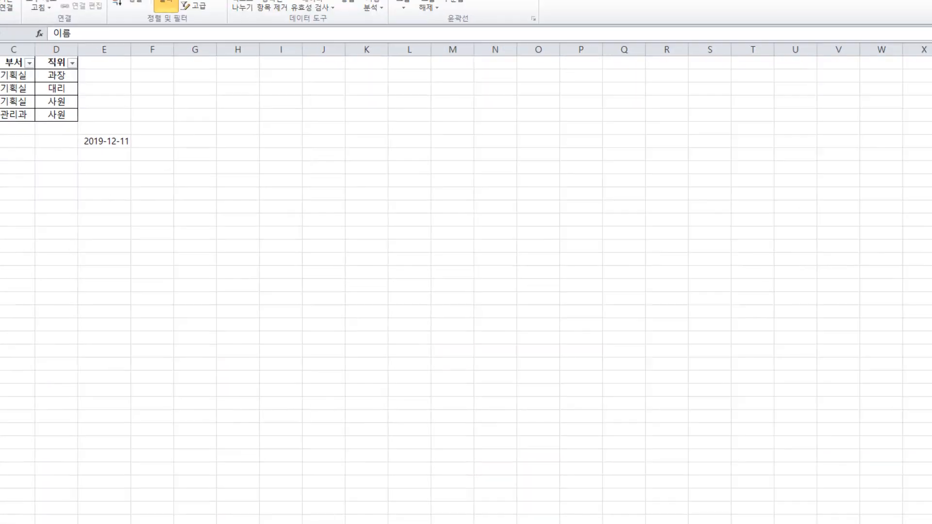
- Review question 25 in Chrome, and examine the add and remove choices among the workbook connections in Excel before closing them
left_click(84, 514)
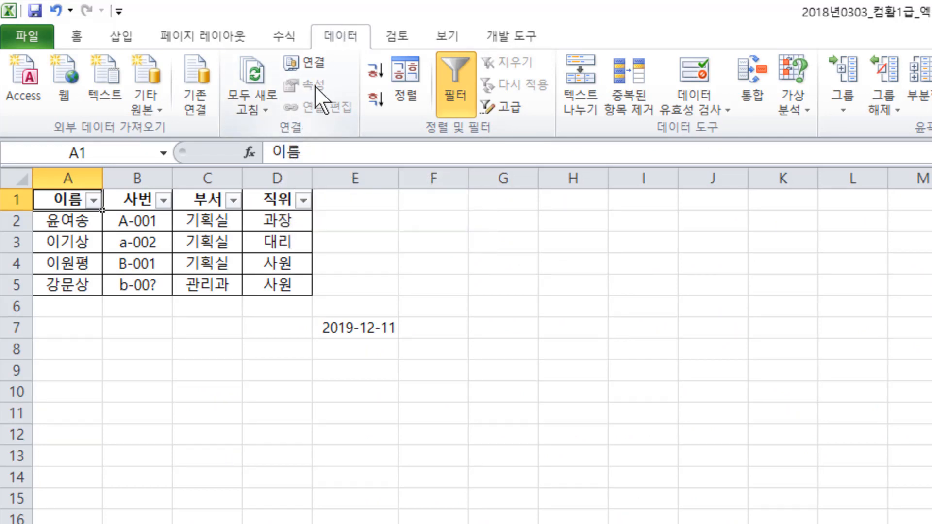
left_click(321, 64)
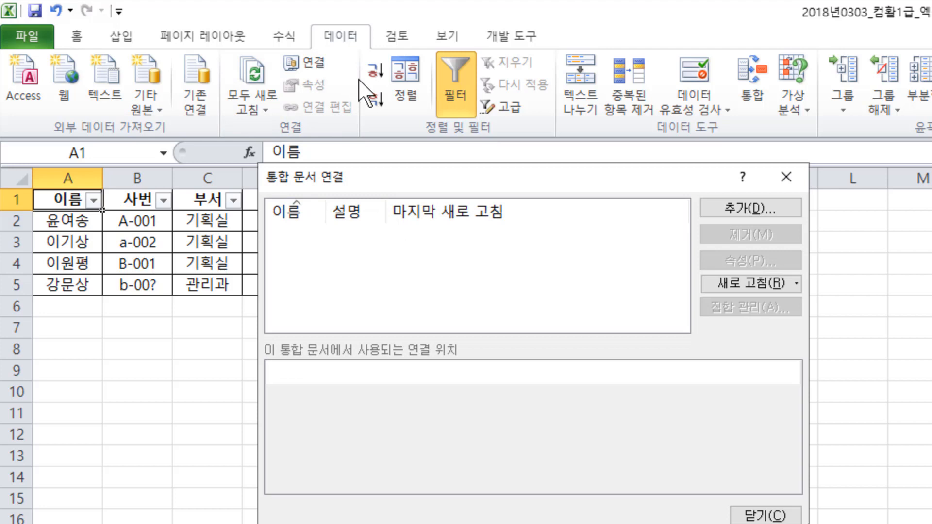
left_click_drag(510, 176, 594, 278)
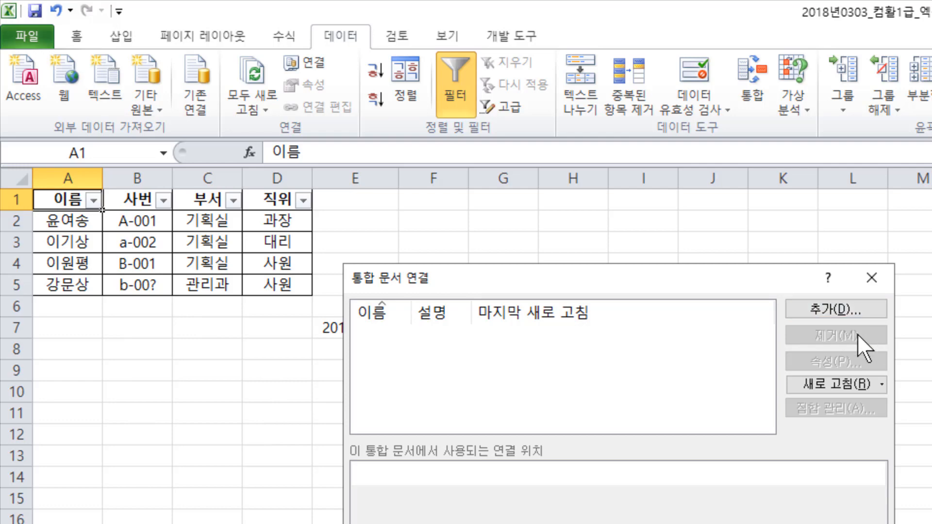
left_click(872, 278)
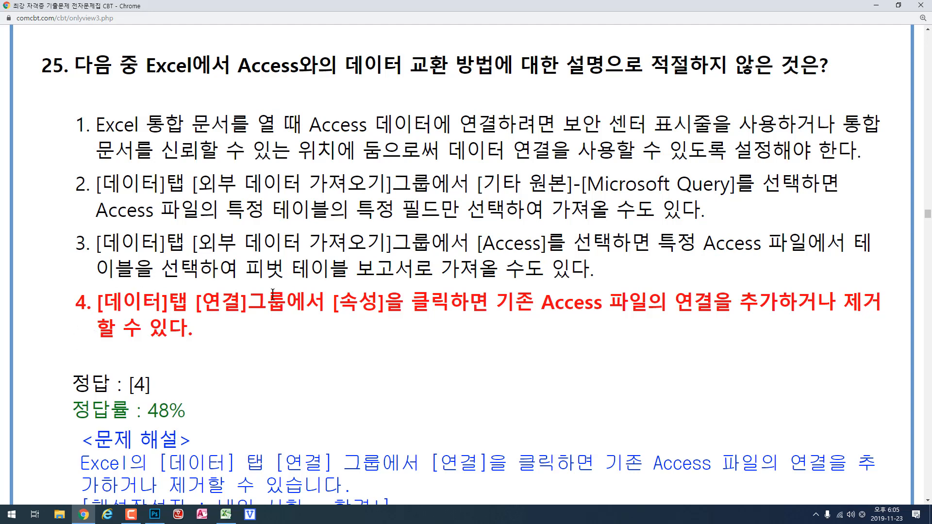
- Move on to question 26 in Chrome, and switch to Excel to show the score table on the 26번 worksheet
scroll(357, 301, "down", 1)
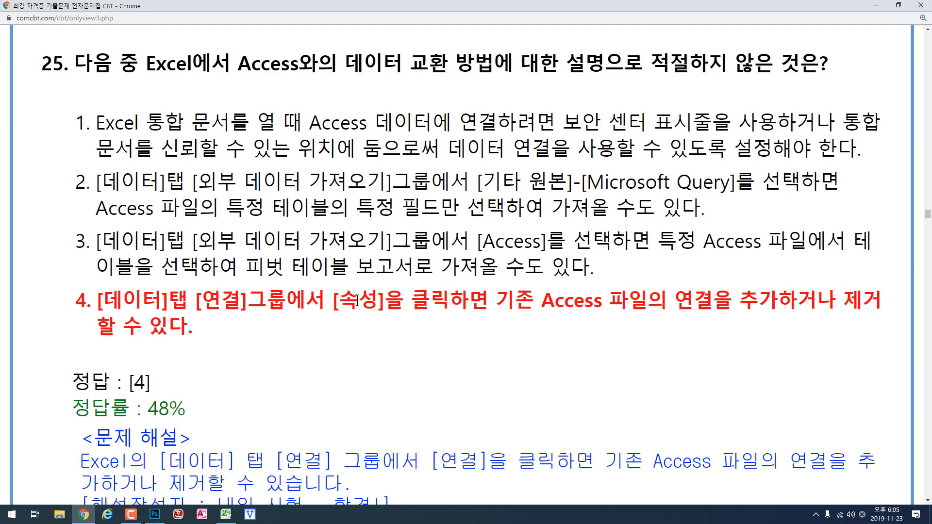
scroll(358, 301, "down", 14)
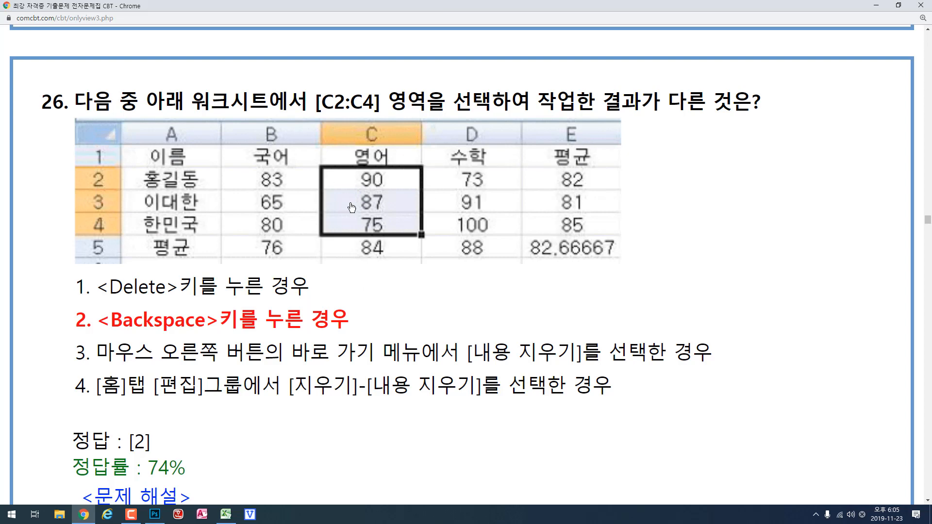
left_click(225, 513)
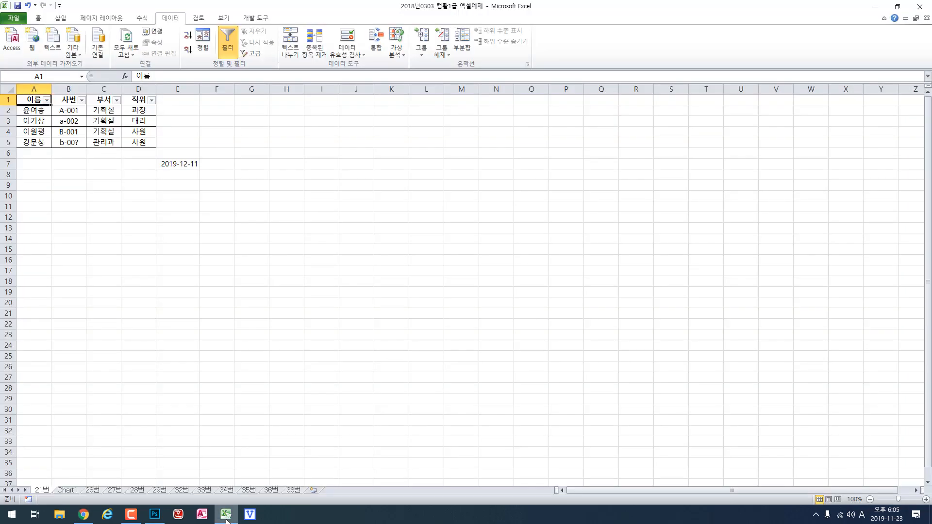
left_click(93, 490)
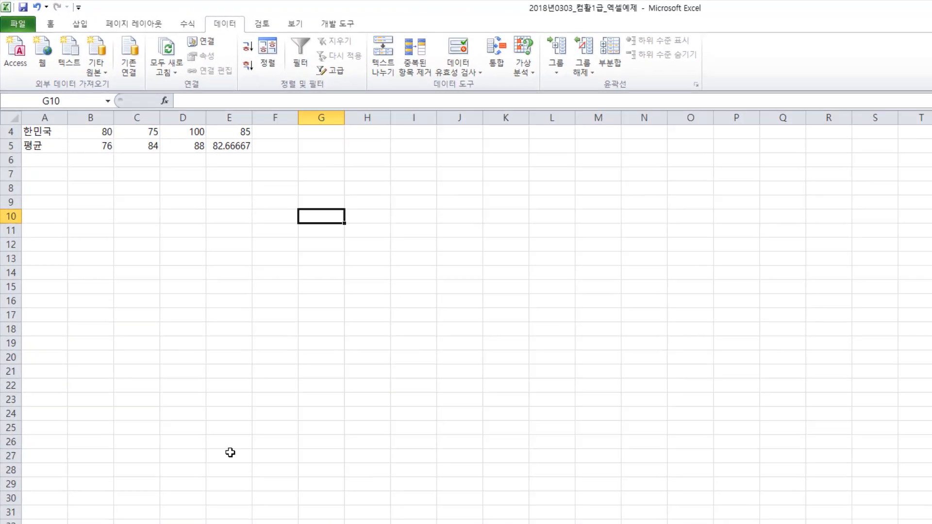
scroll(106, 109, "up", 1)
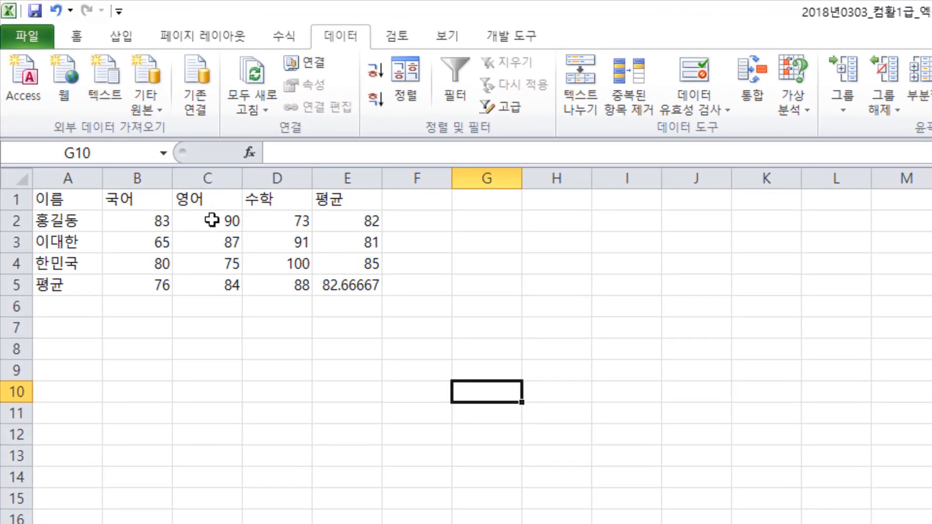
- Delete the 영어 scores in C2:C4 and undo the deletion
left_click_drag(211, 220, 212, 259)
key("Delete")
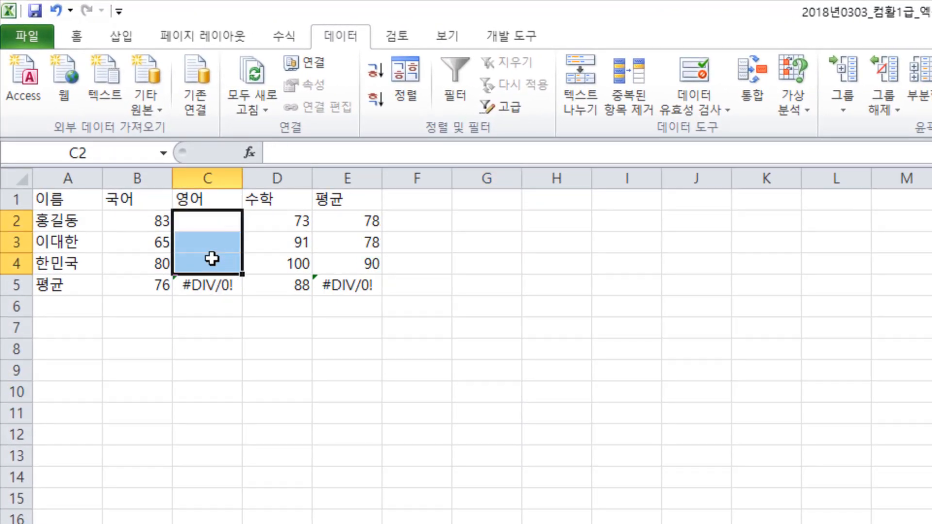
left_click(57, 10)
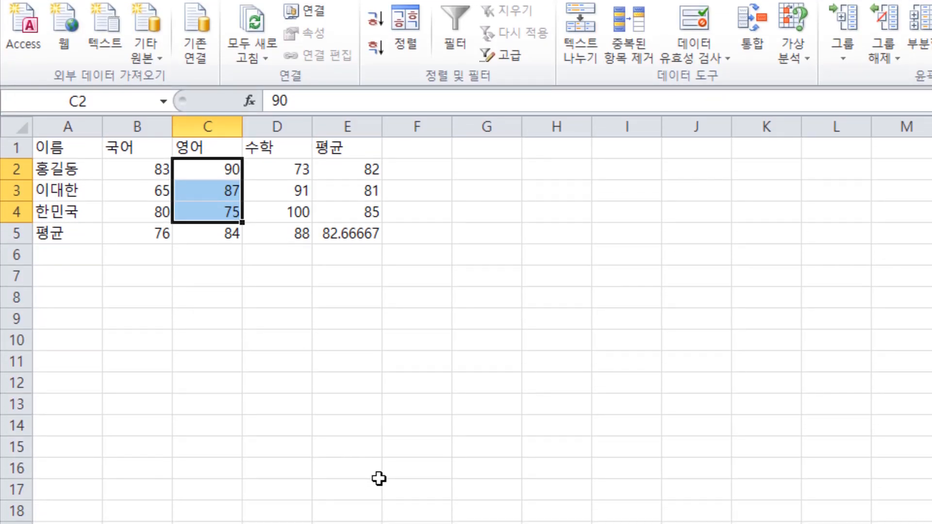
- Blank only cell C2 within the selected range C2:C4, undo that, and check question 26 in Chrome
key("BackSpace")
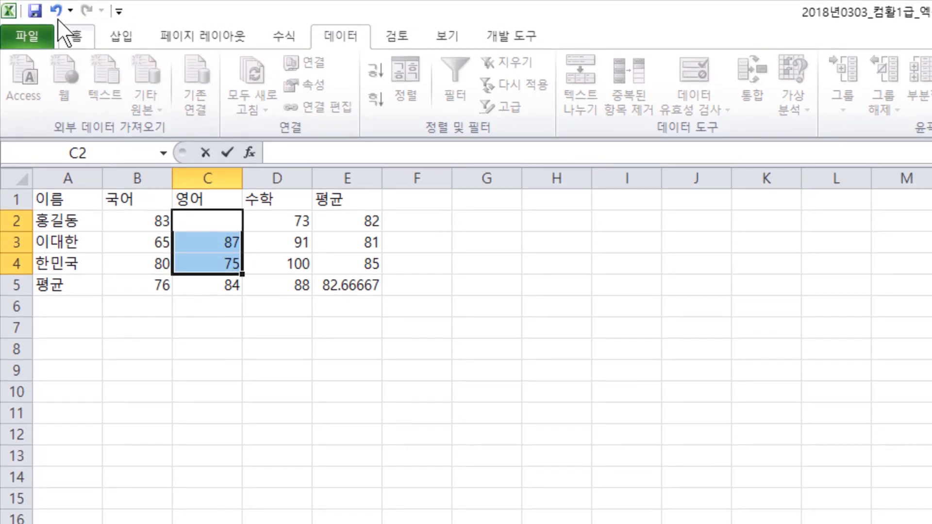
key("ctrl+z")
key("alt+Tab")
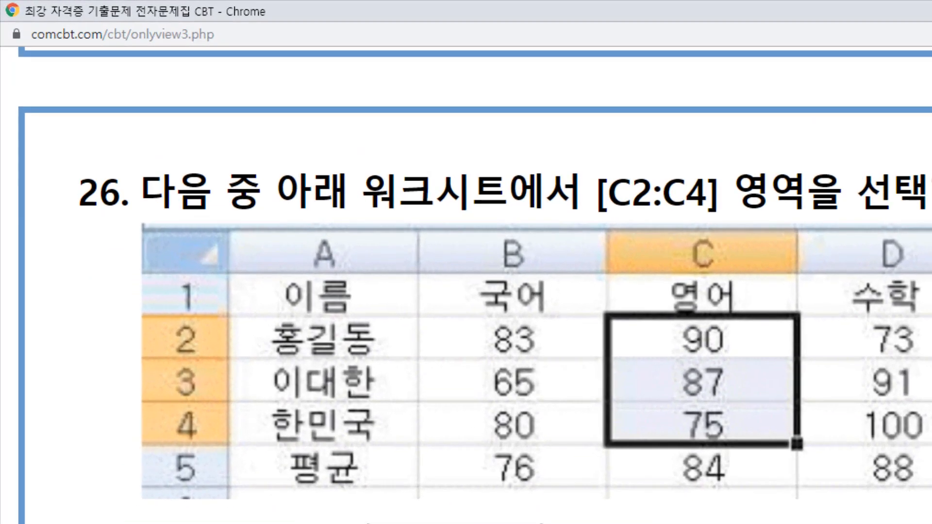
- Back in Excel, clear the scores in C2:C4 with the 내용 지우기 command and undo the clearing
key("alt+Tab")
left_click(188, 225)
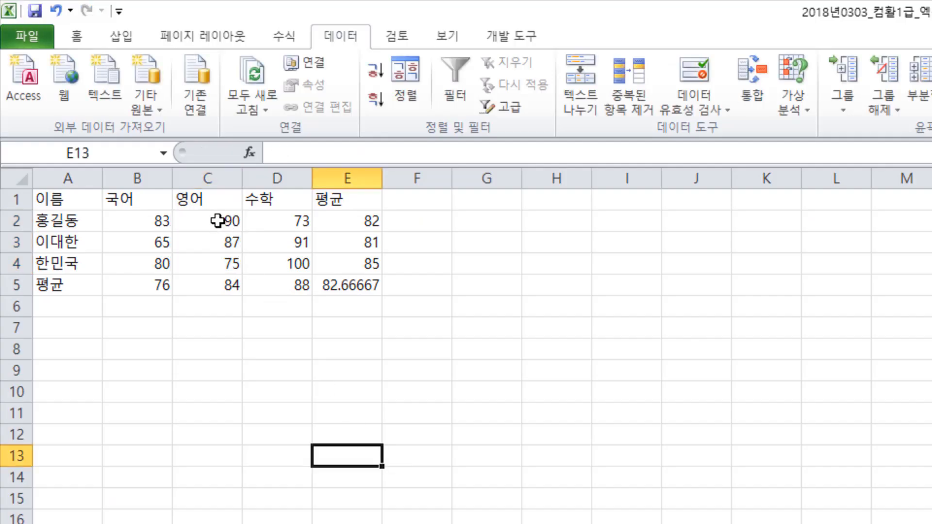
left_click_drag(218, 223, 228, 262)
right_click(217, 262)
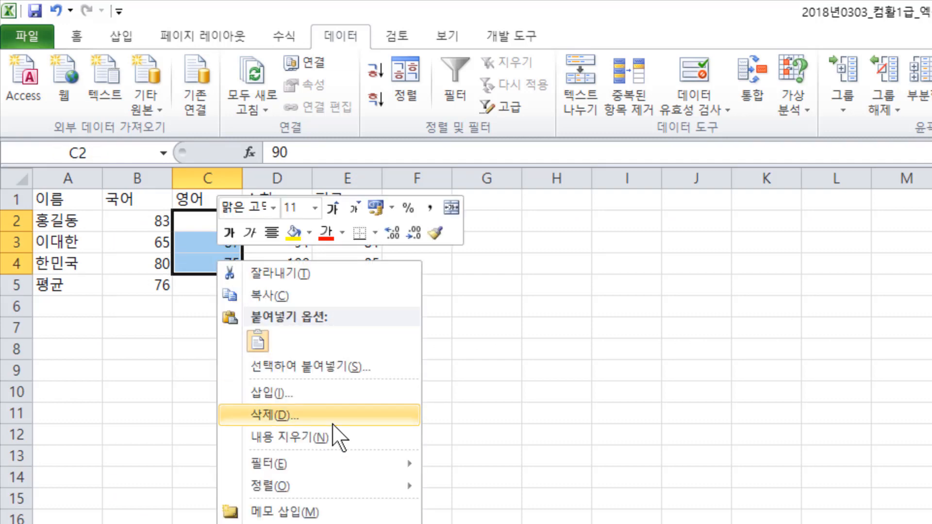
left_click(336, 438)
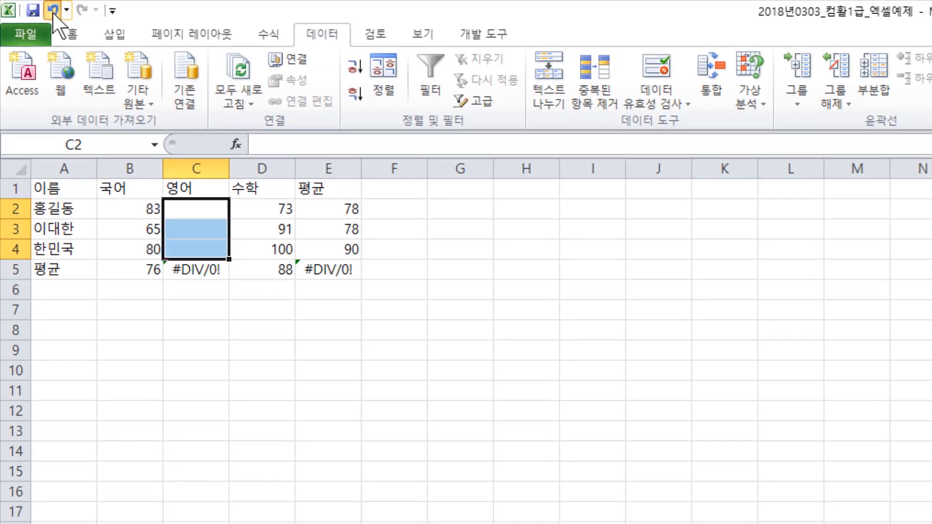
left_click(56, 10)
- Switch to Chrome, review the remaining statements of question 26 and move on to question 27
key("alt+Tab")
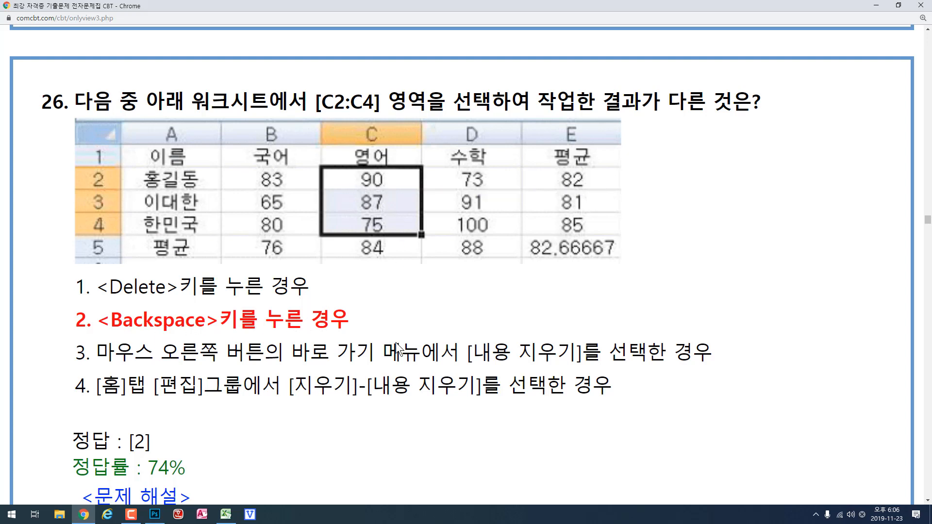
scroll(415, 342, "down", 12)
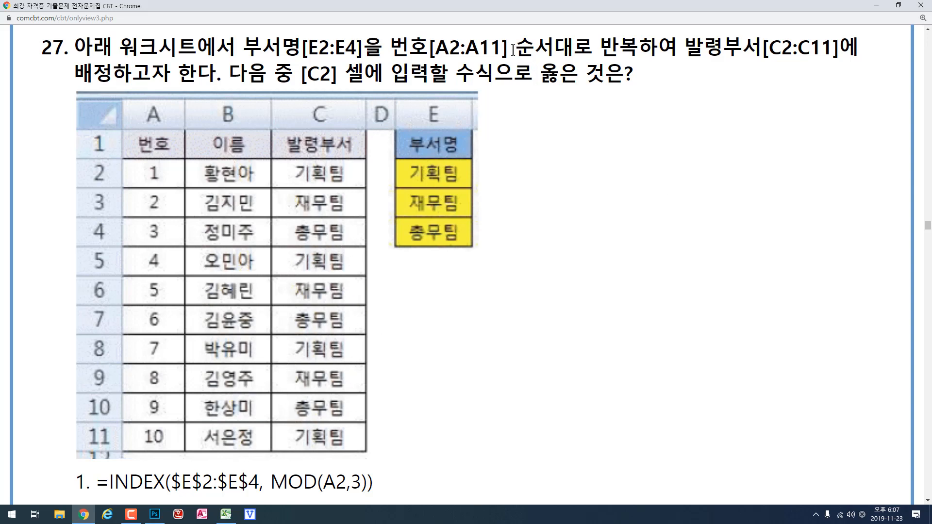
- Read question 27 about assigning departments to C2:C11 in repeating order, together with its answer formulas
left_click_drag(515, 48, 670, 42)
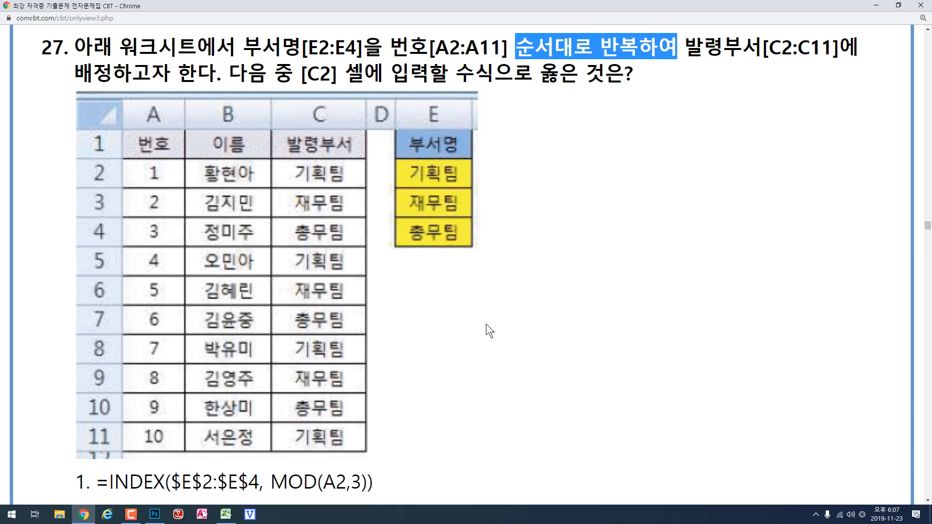
left_click(521, 295)
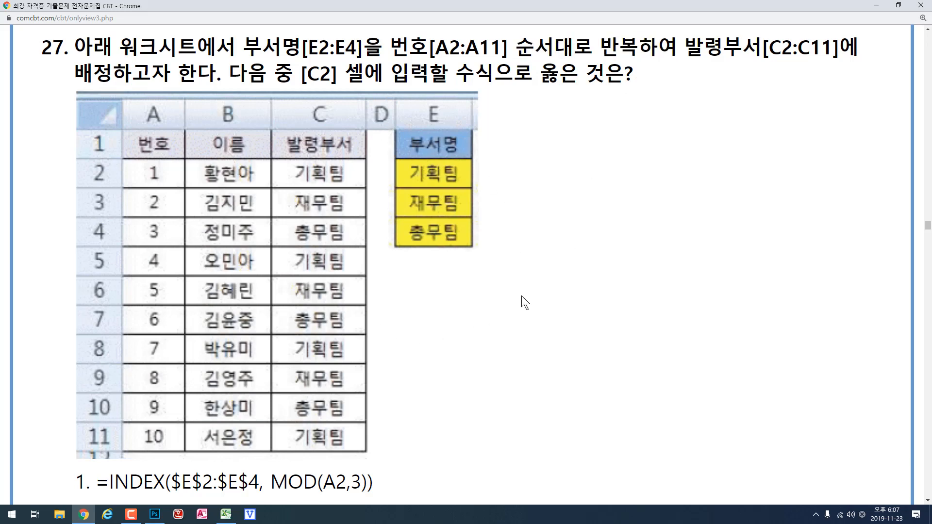
scroll(522, 296, "down", 5)
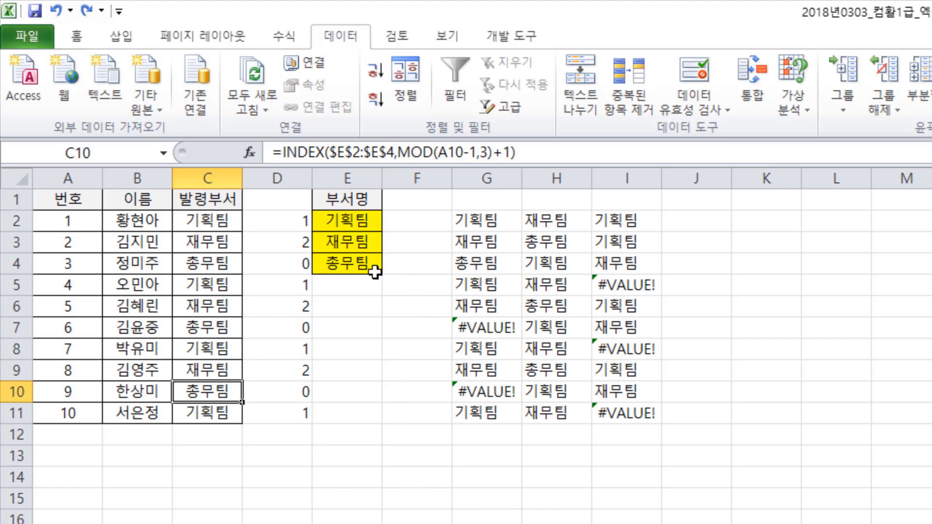
- Switch to Excel and inspect the Array argument of C2's INDEX formula in the function arguments dialog, using the array,row_num,column_num form
left_click(294, 227)
left_click(216, 221)
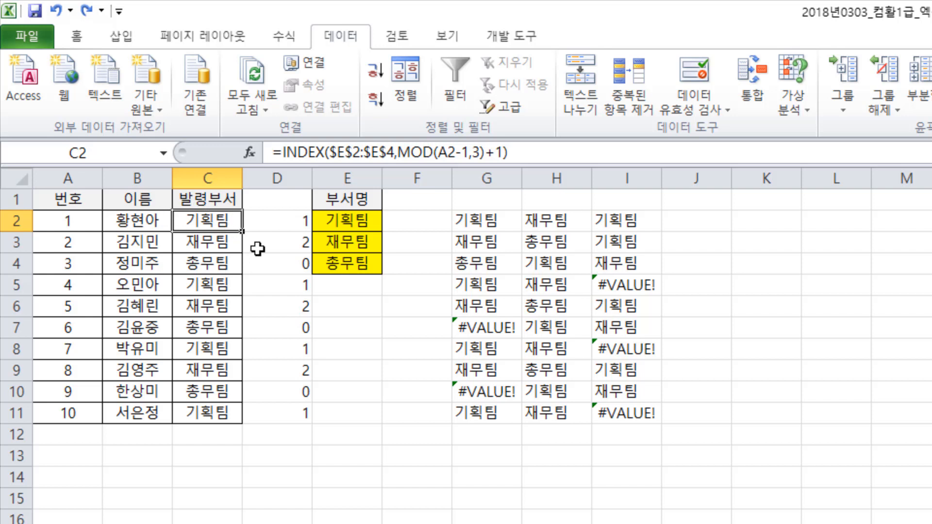
left_click(297, 150)
left_click(250, 152)
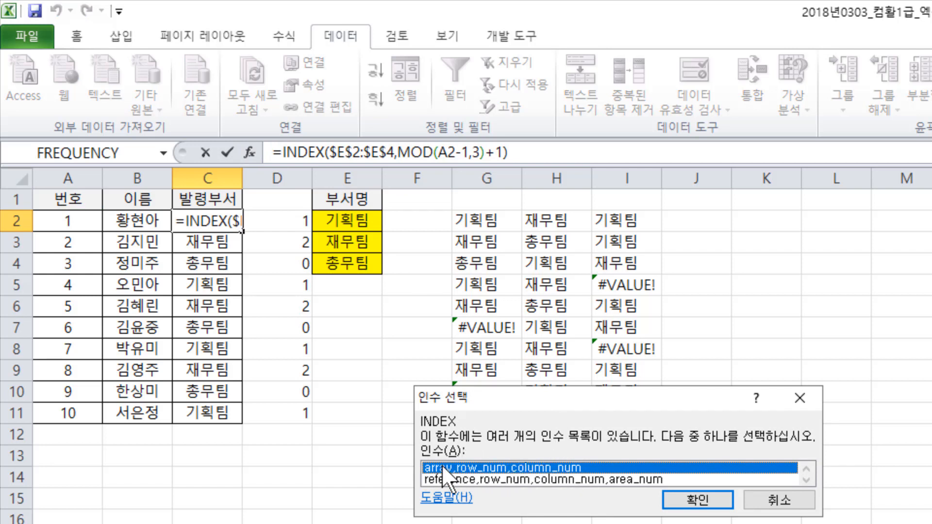
left_click(697, 493)
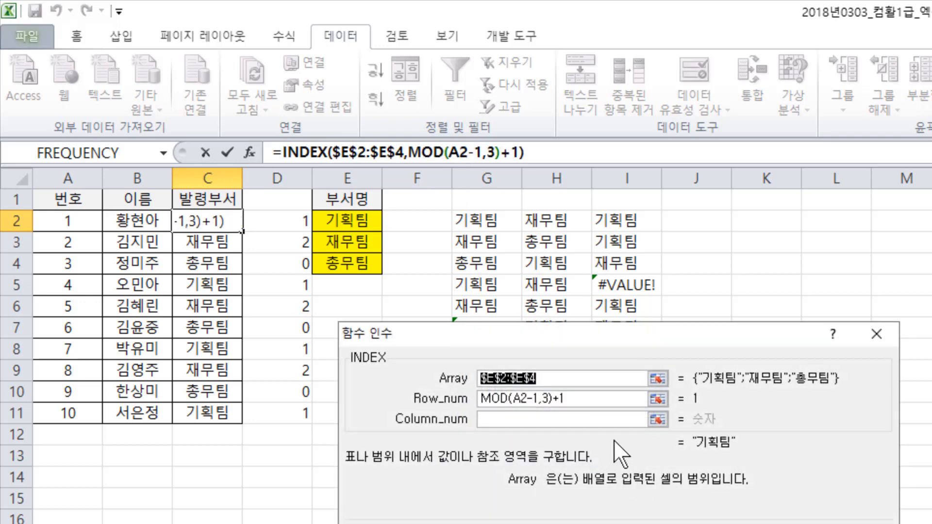
left_click_drag(575, 338, 557, 306)
left_click(537, 343)
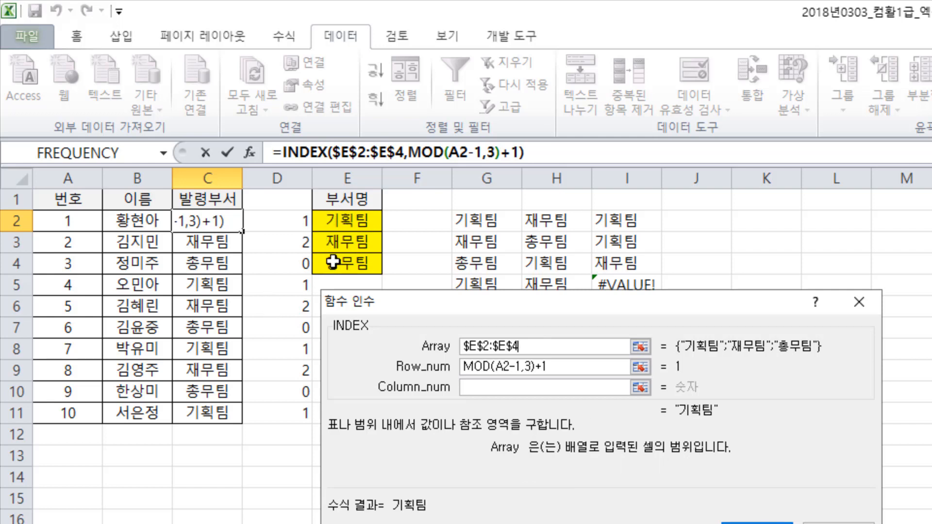
- Examine the Row_num argument of C2's INDEX formula and the arguments of its nested MOD function
left_click(565, 366)
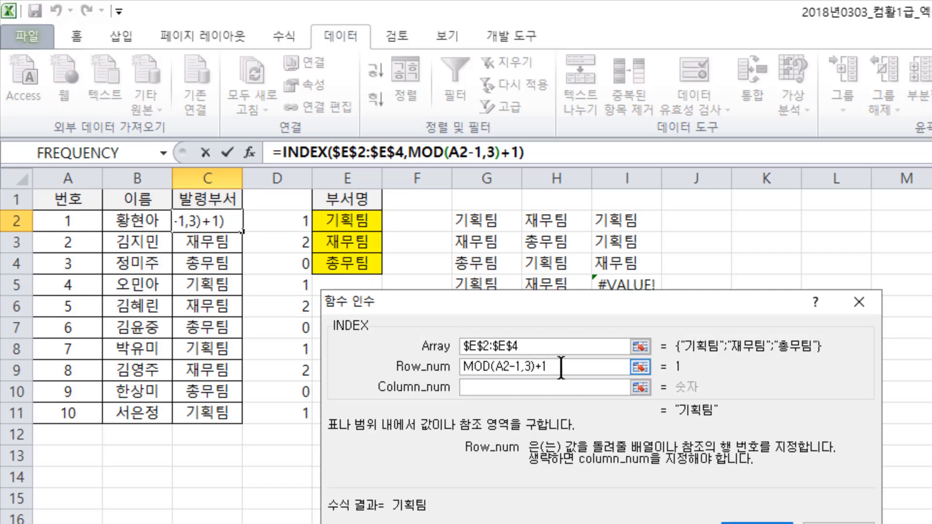
left_click_drag(549, 368, 442, 365)
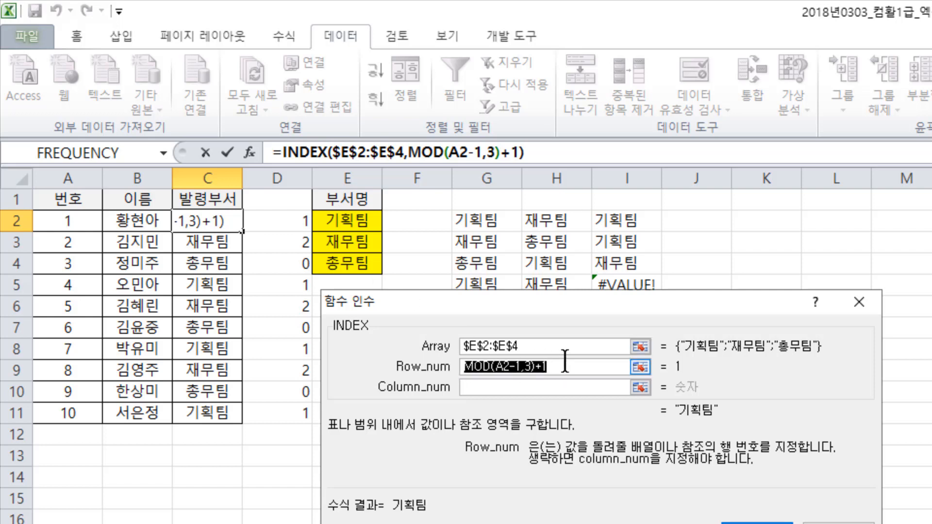
left_click(469, 366)
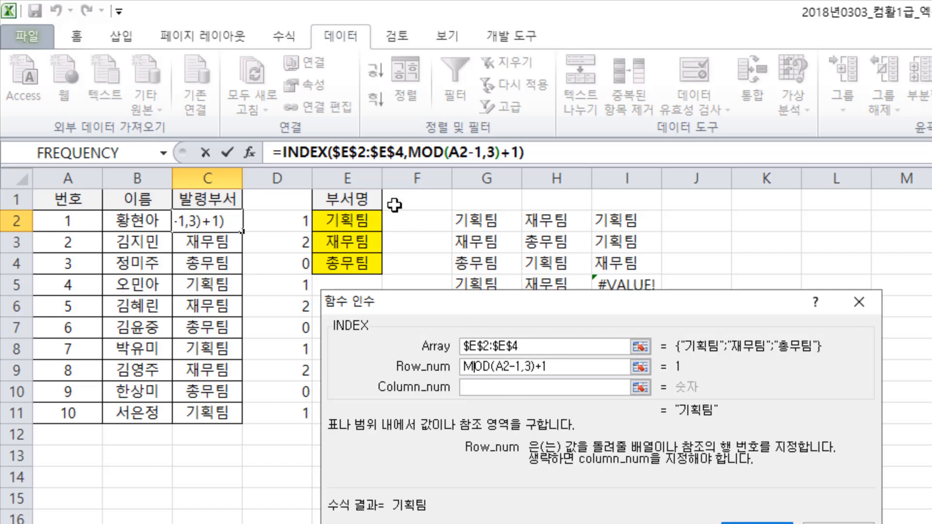
left_click(421, 153)
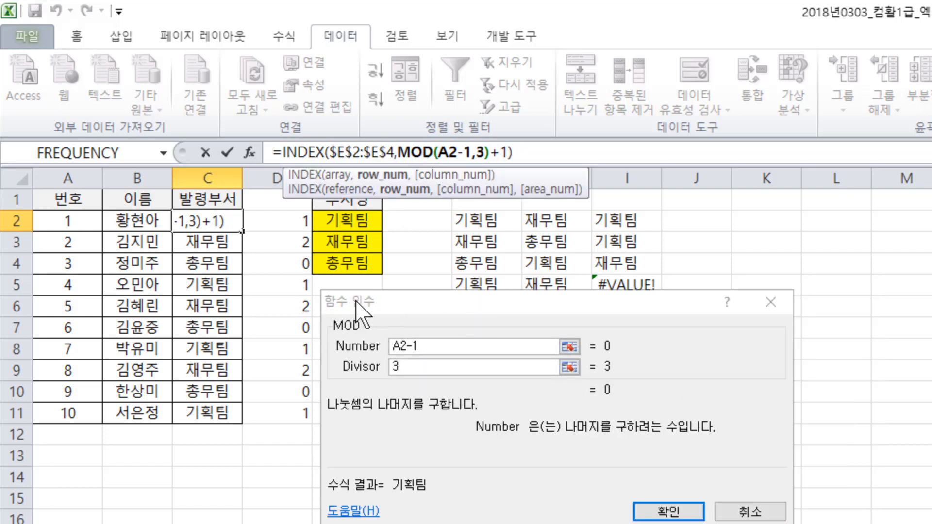
left_click(383, 314)
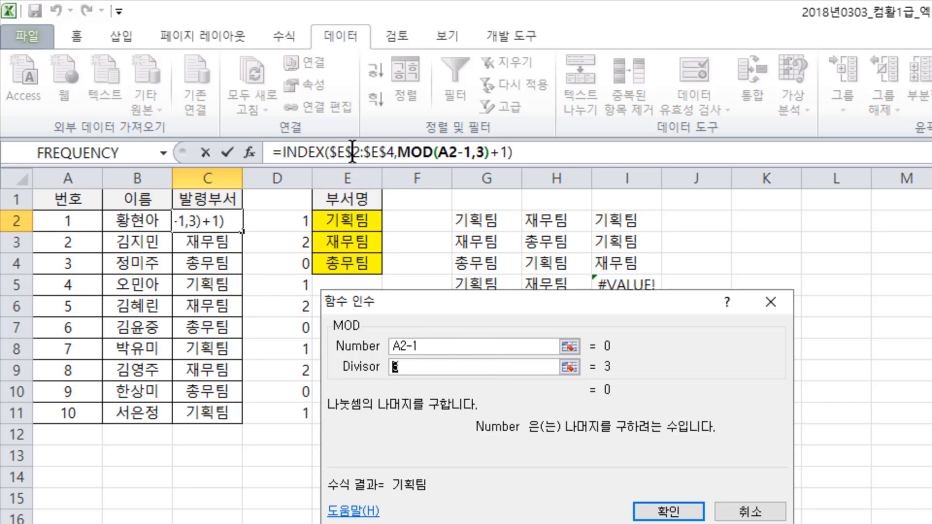
- Return to C2's INDEX arguments, highlight MOD(A2-1,3) within Row_num, and close the dialog keeping the formula
left_click(314, 152)
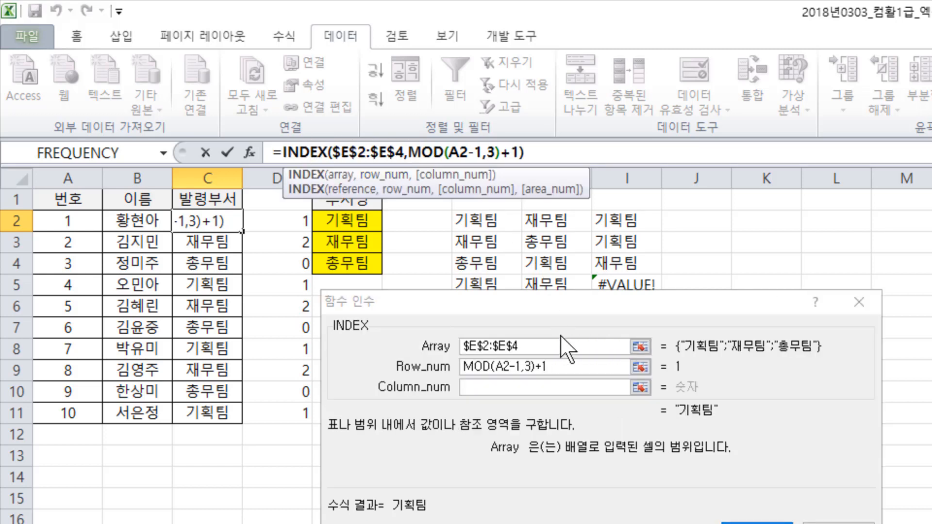
left_click(541, 365)
left_click_drag(536, 365, 429, 378)
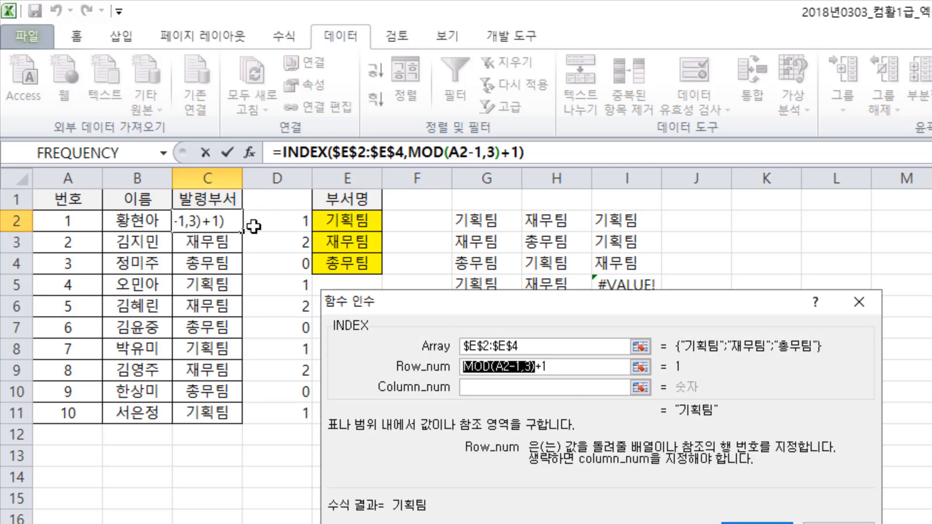
left_click(757, 522)
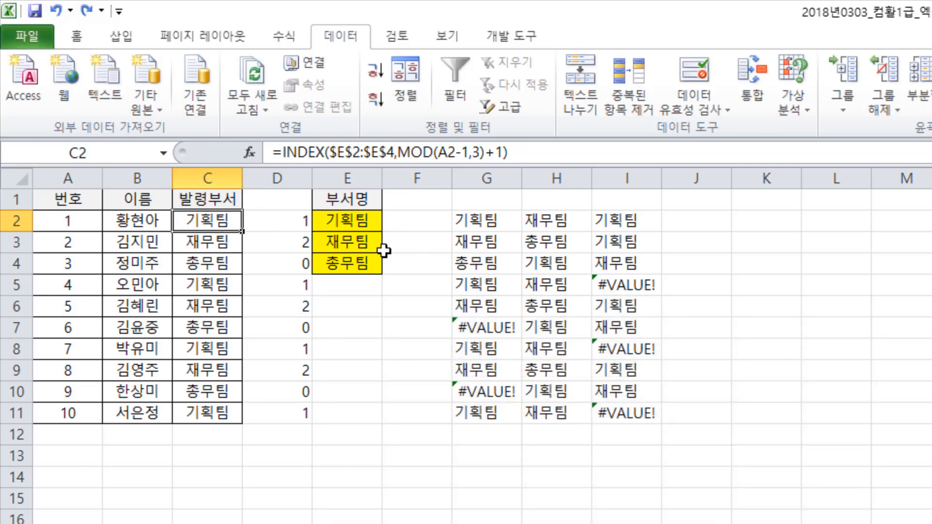
- Inspect the INDEX arguments and the nested MOD arguments of the formula in C3, and close the dialog keeping the formula
left_click(222, 242)
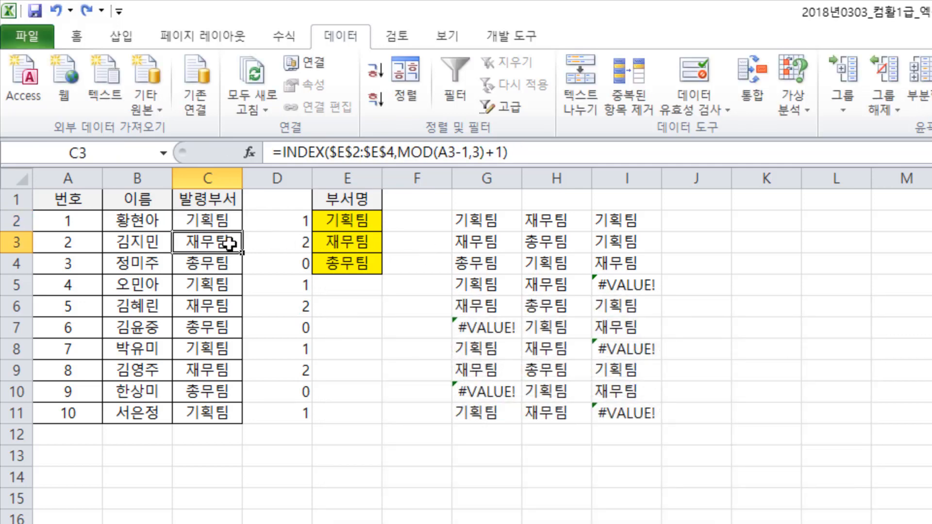
left_click(250, 153)
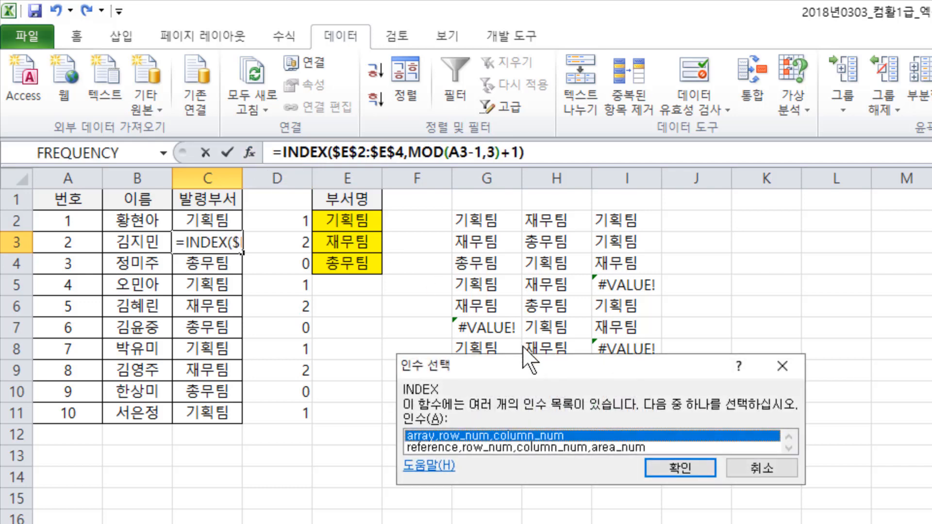
left_click(664, 462)
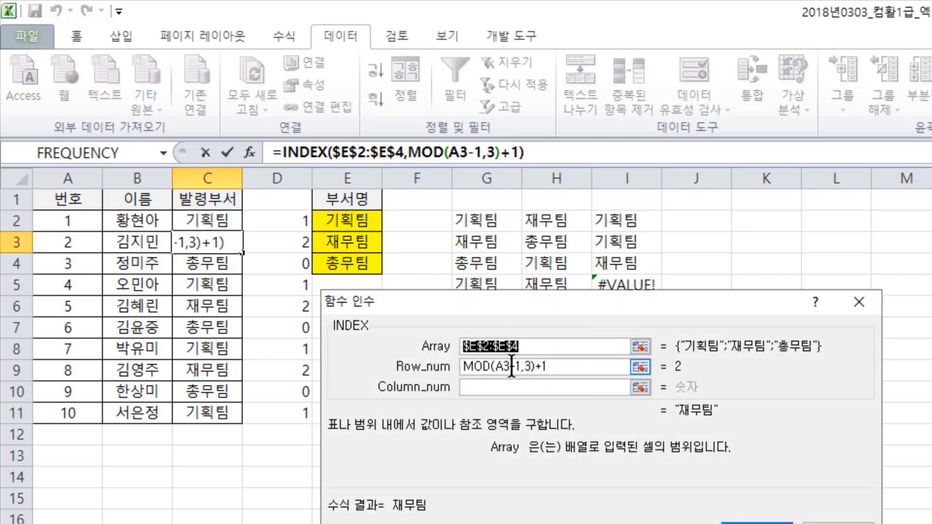
left_click(532, 367)
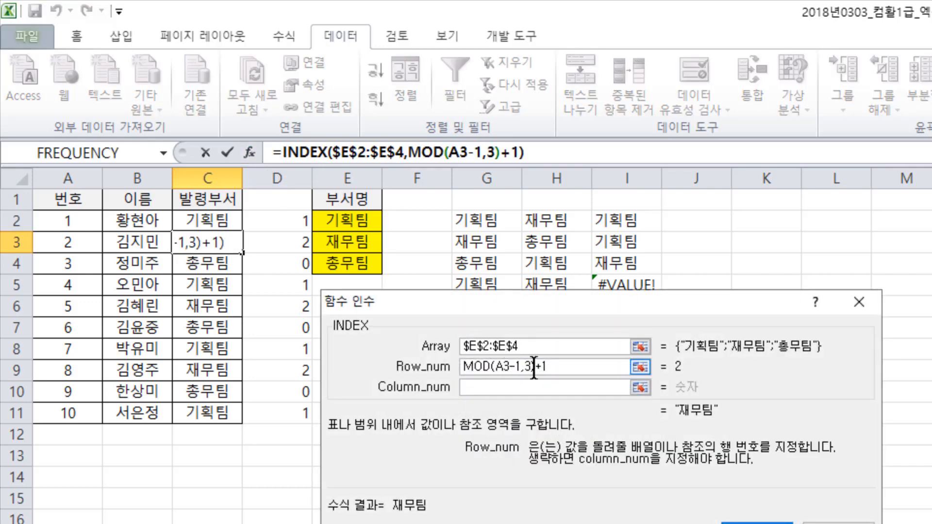
left_click(421, 153)
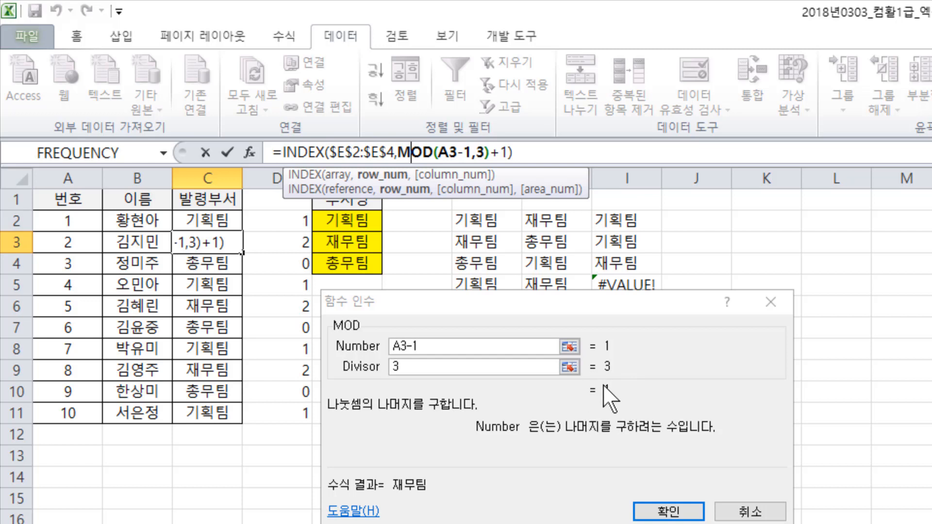
left_click(297, 153)
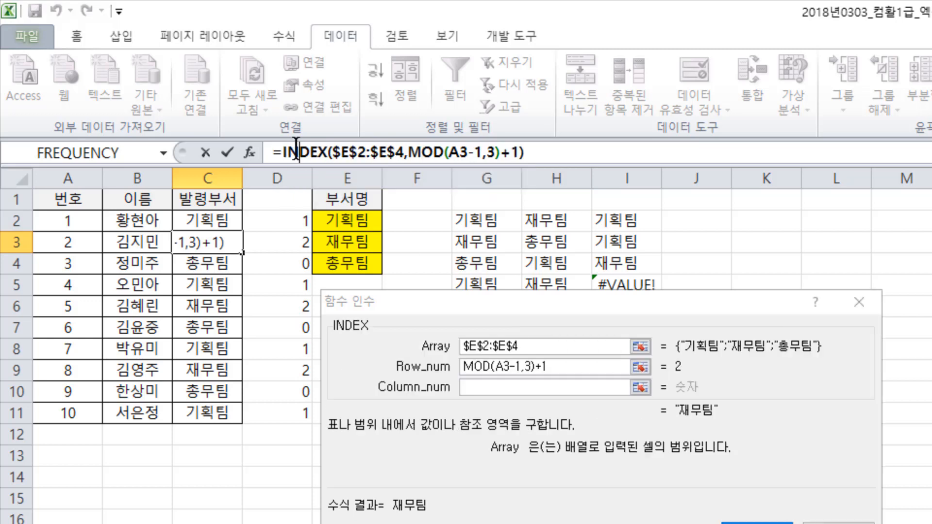
left_click(509, 367)
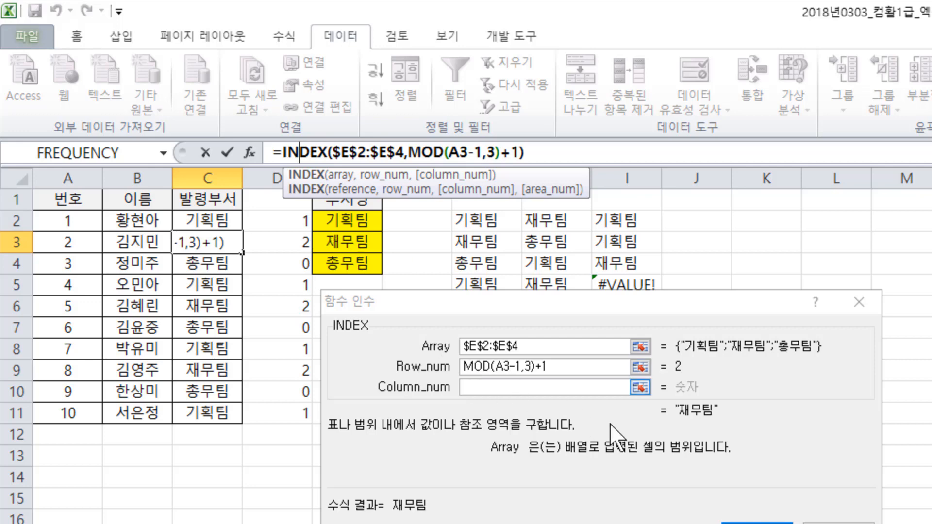
left_click(757, 523)
- Compare the formulas in C4, D4 and C2 with the error-producing formulas in G7 and G10
left_click(210, 264)
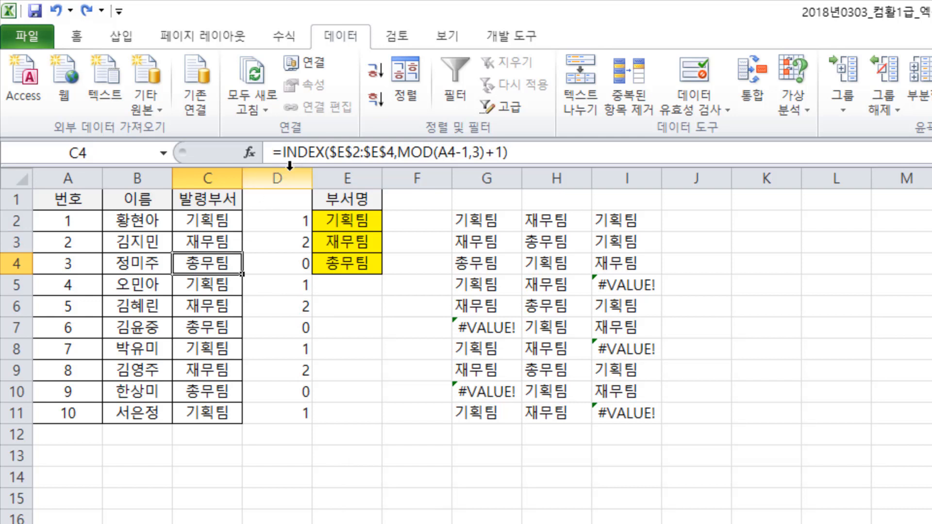
left_click(272, 268)
left_click(210, 265)
left_click(479, 328)
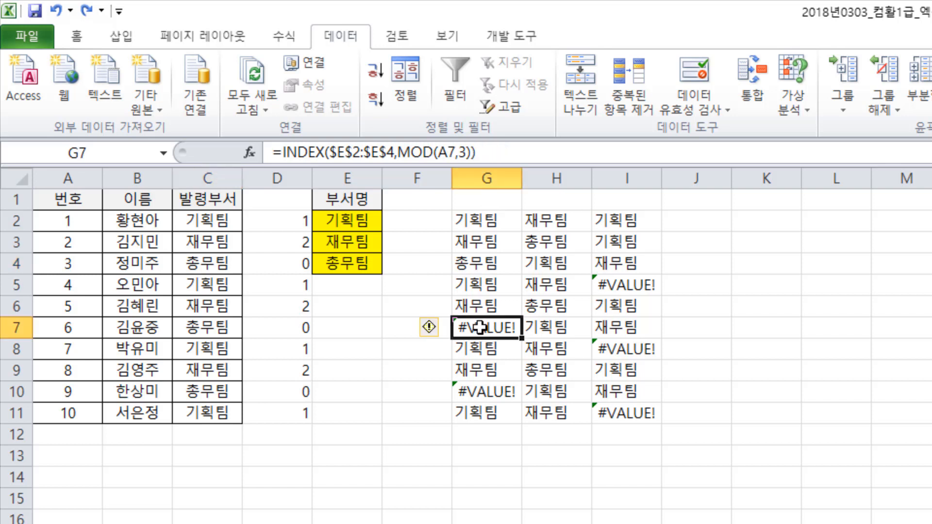
left_click(478, 391)
left_click(486, 325)
left_click(219, 222)
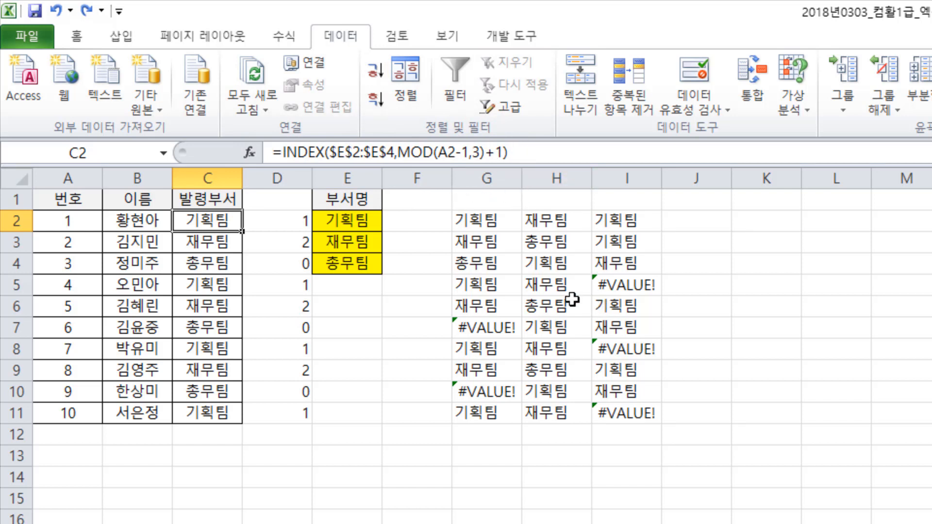
- Inspect the INDEX and nested MOD arguments of the error-producing formula in I5, and dismiss the arguments dialog
left_click(612, 282)
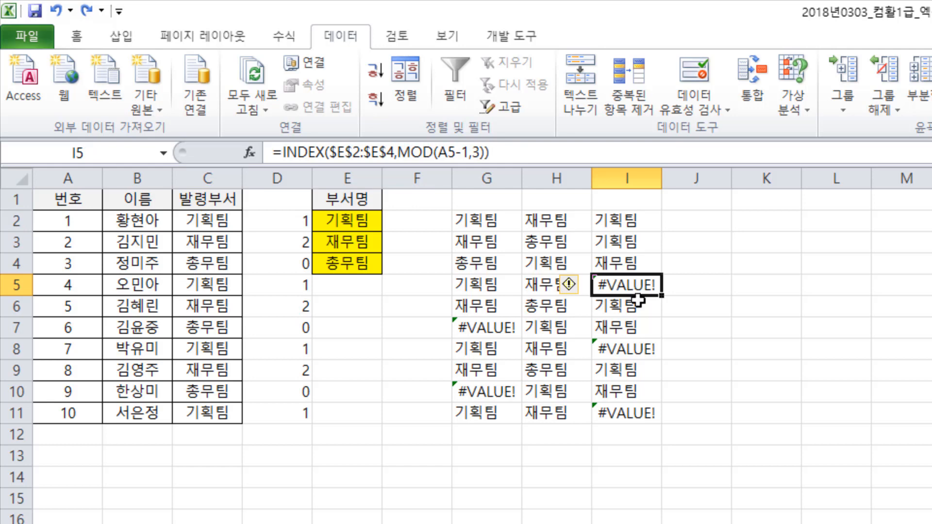
left_click(249, 153)
left_click(675, 467)
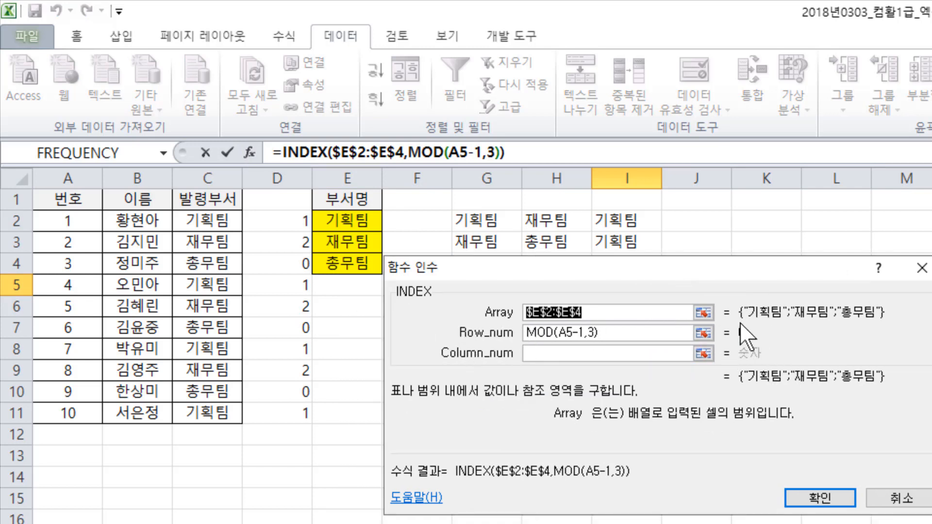
left_click_drag(709, 282, 620, 402)
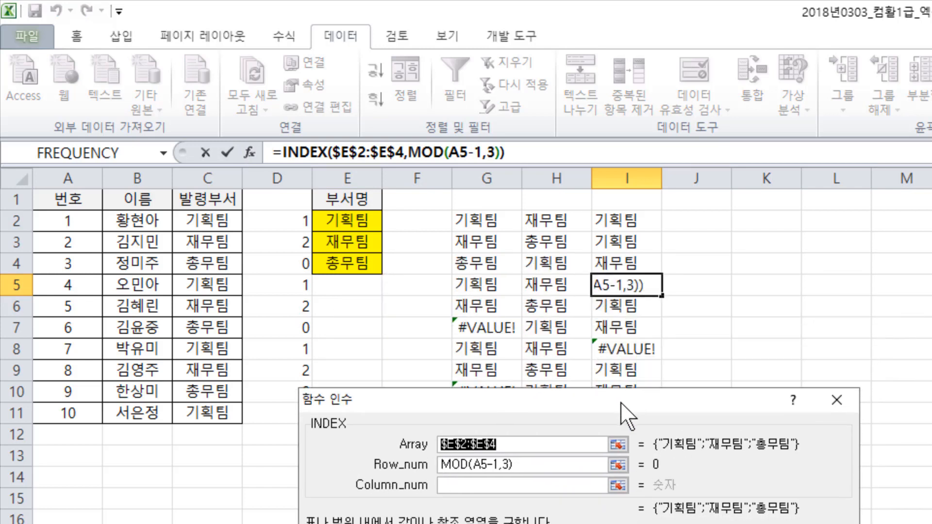
left_click(487, 462)
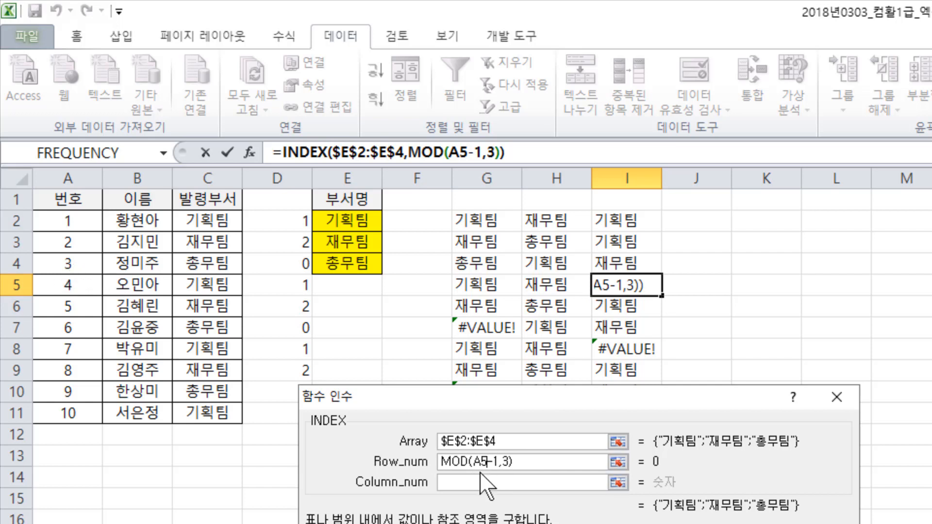
left_click(429, 152)
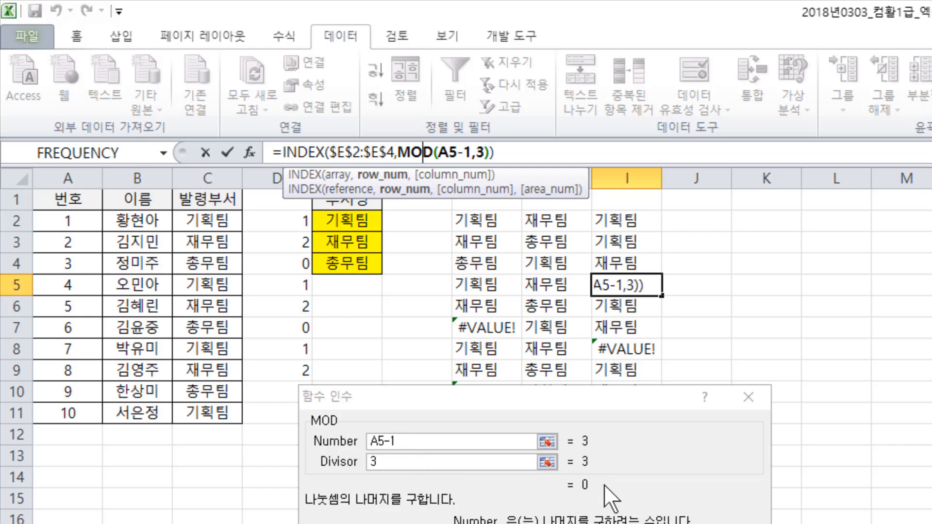
left_click(303, 151)
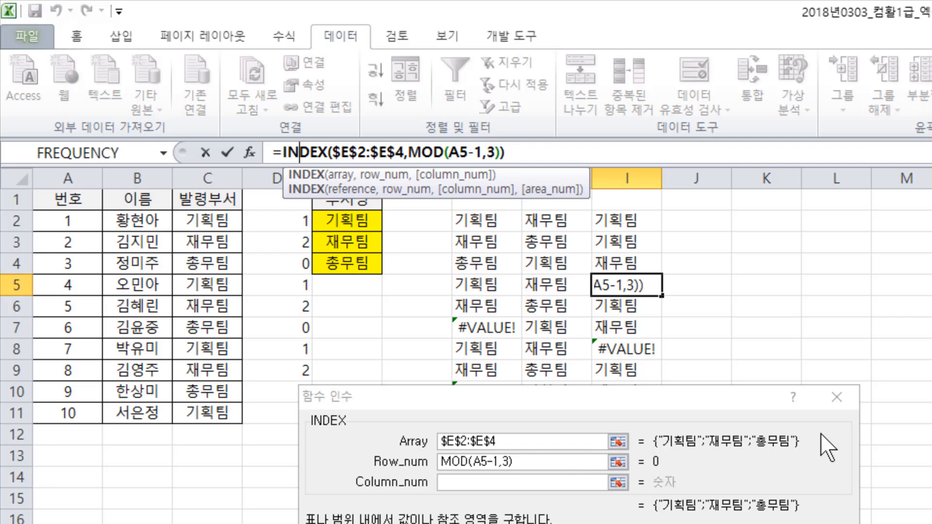
left_click(839, 397)
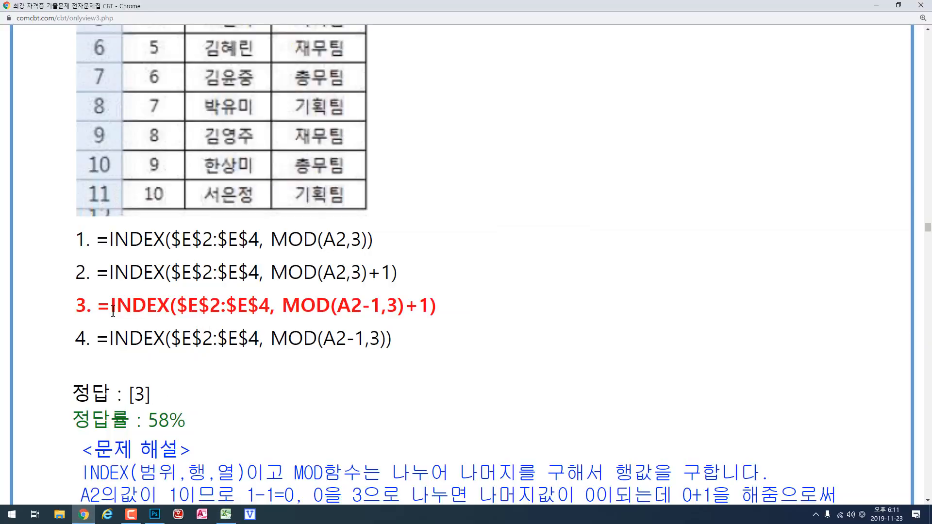
- In Chrome, highlight question 27's answer formula =INDEX($E$2:$E$4, MOD(A2-1,3)+1) and its MOD part
left_click_drag(97, 307, 437, 309)
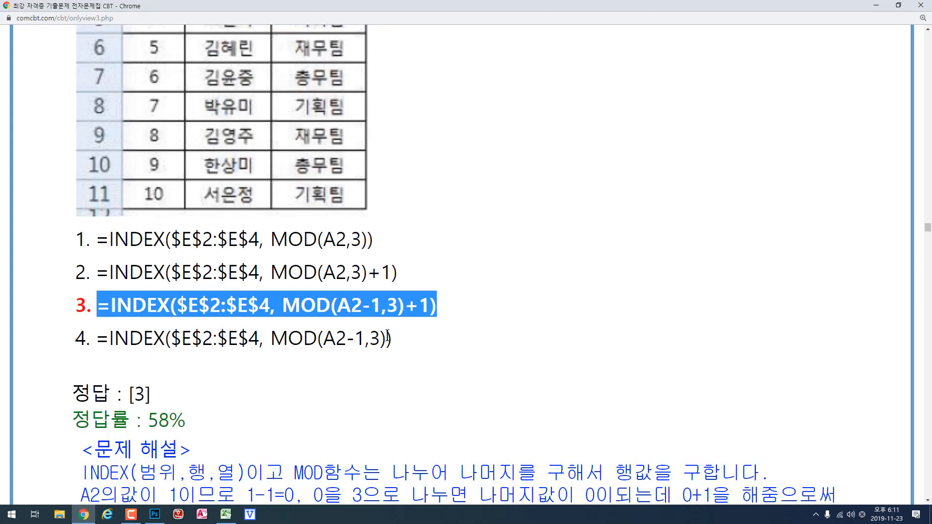
left_click(417, 332)
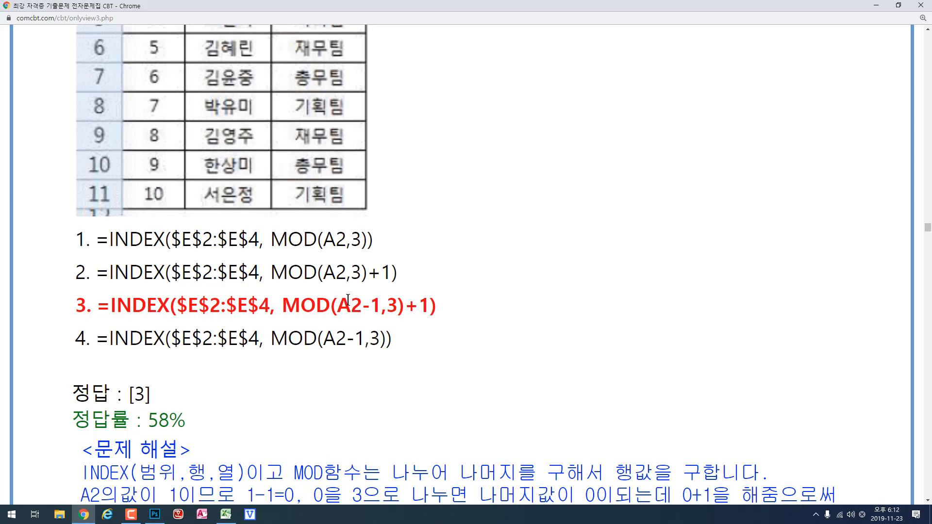
left_click_drag(283, 306, 426, 307)
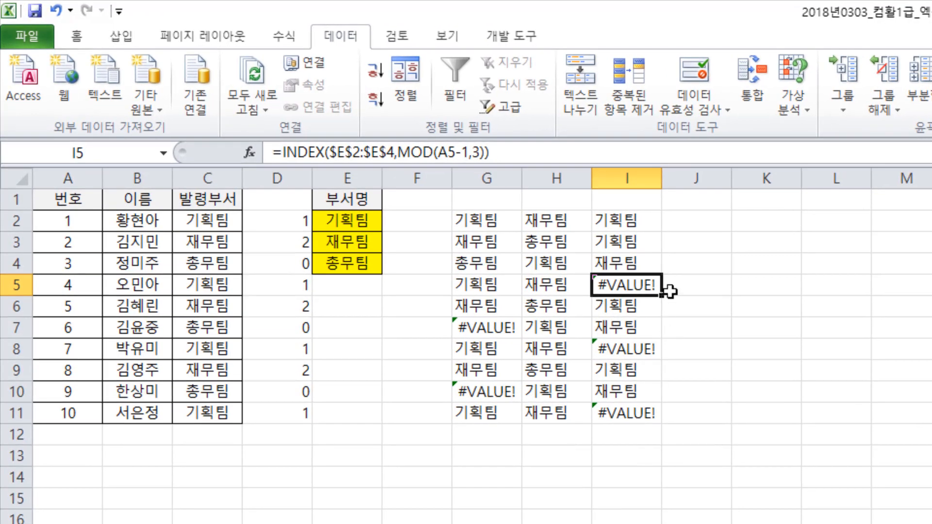
- Compare the INDEX/MOD formula variants in rows 2 to 4 of columns G, H and I with the formula in C2
left_click(479, 221)
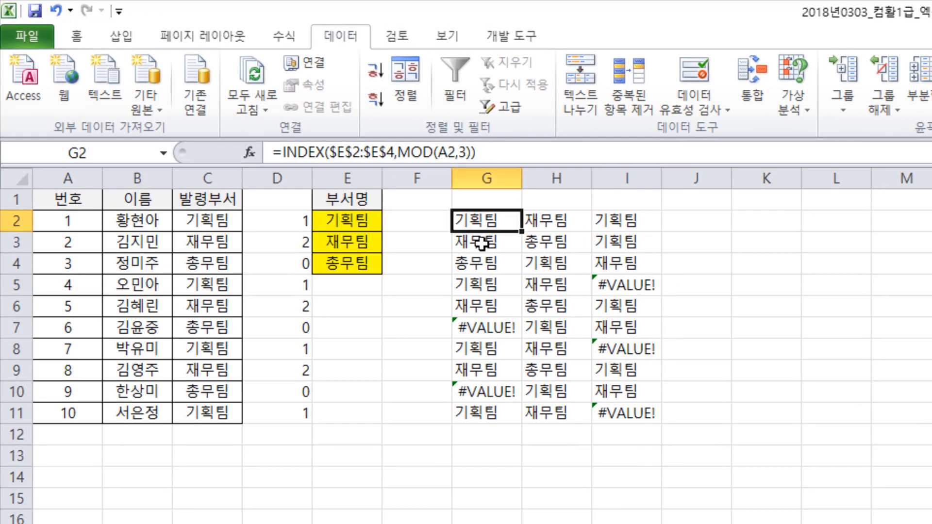
left_click(482, 240)
left_click(485, 262)
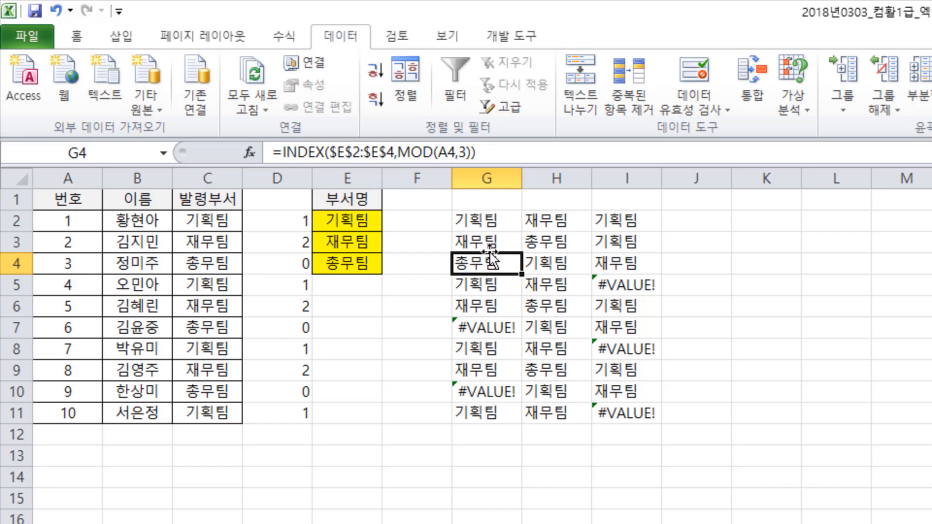
left_click(539, 221)
left_click(551, 238)
left_click(565, 265)
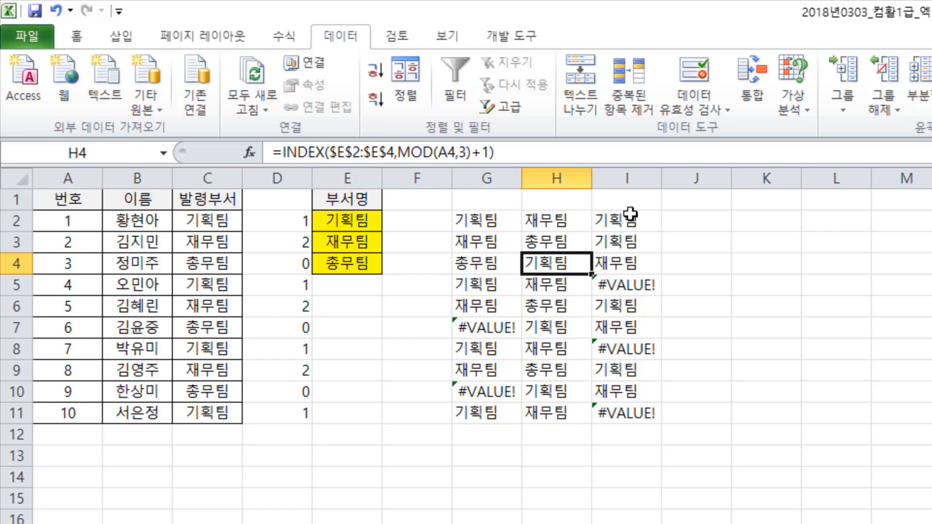
left_click(630, 216)
left_click(624, 243)
left_click(614, 265)
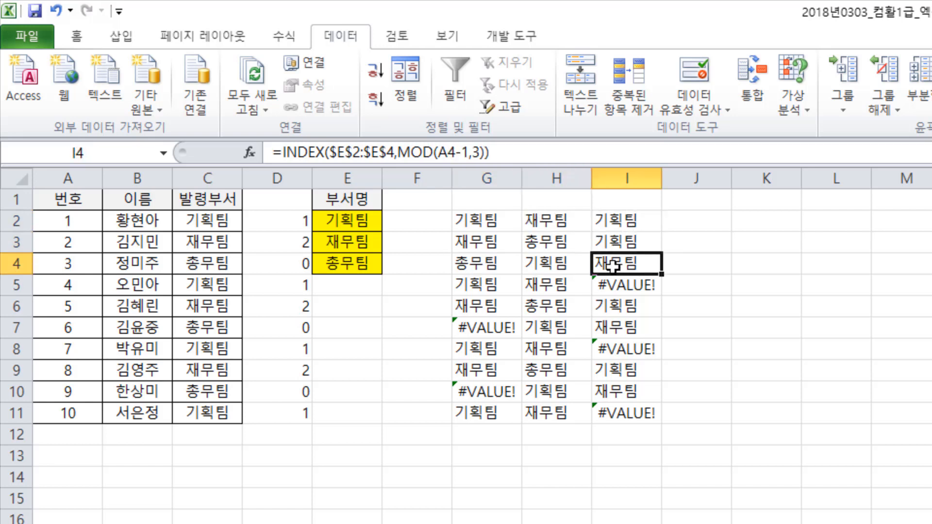
left_click(473, 219)
left_click(213, 219)
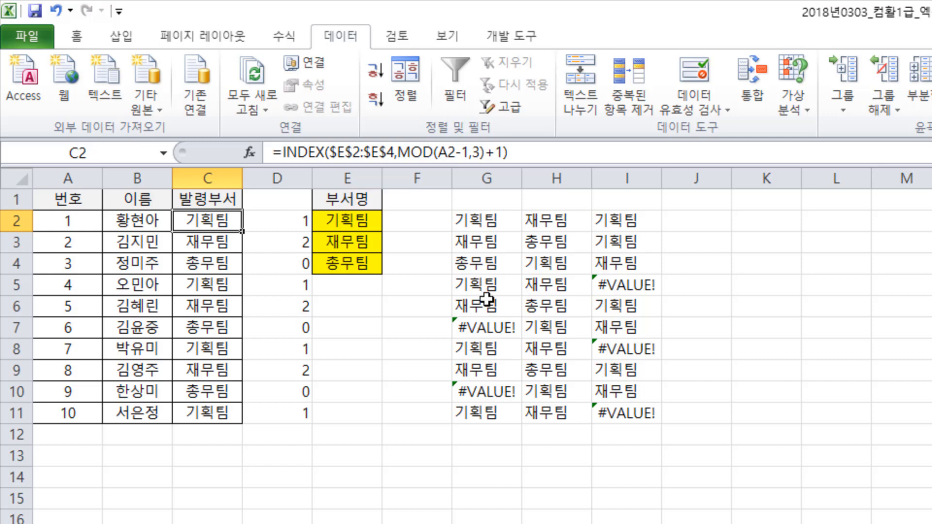
- Inspect the nested MOD arguments of the error-producing formula in G7 and close the arguments dialog
left_click(486, 328)
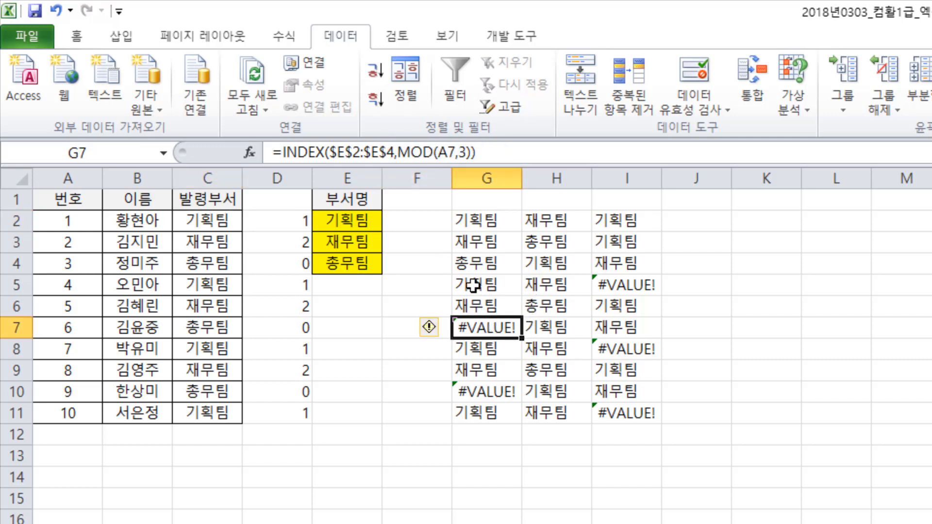
left_click(410, 153)
left_click(252, 153)
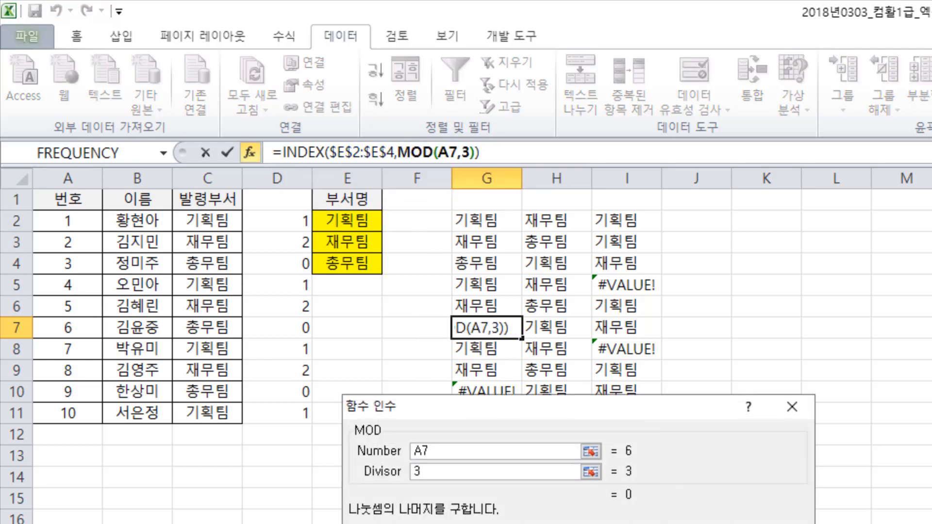
key("Return")
- Inspect the nested MOD arguments of the formula in G4 and dismiss the arguments dialog
left_click(480, 267)
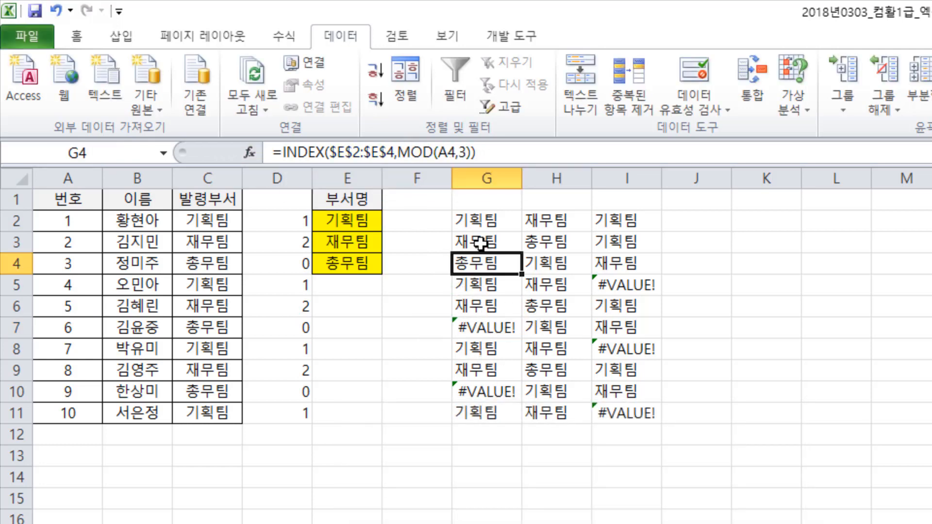
left_click(432, 154)
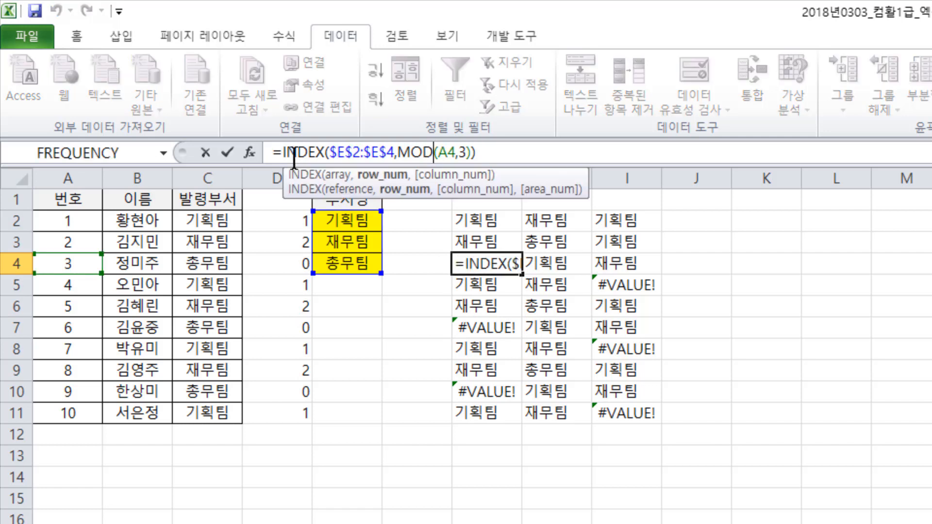
left_click(252, 153)
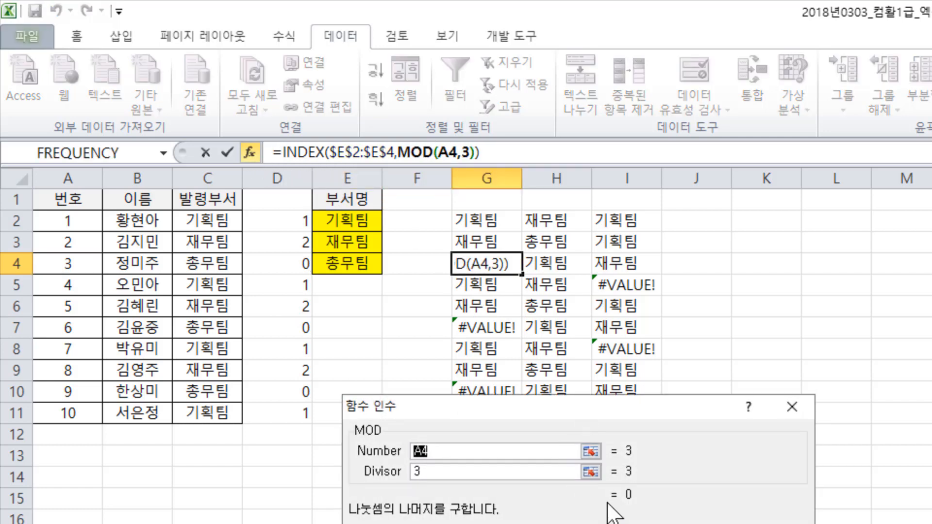
left_click(790, 407)
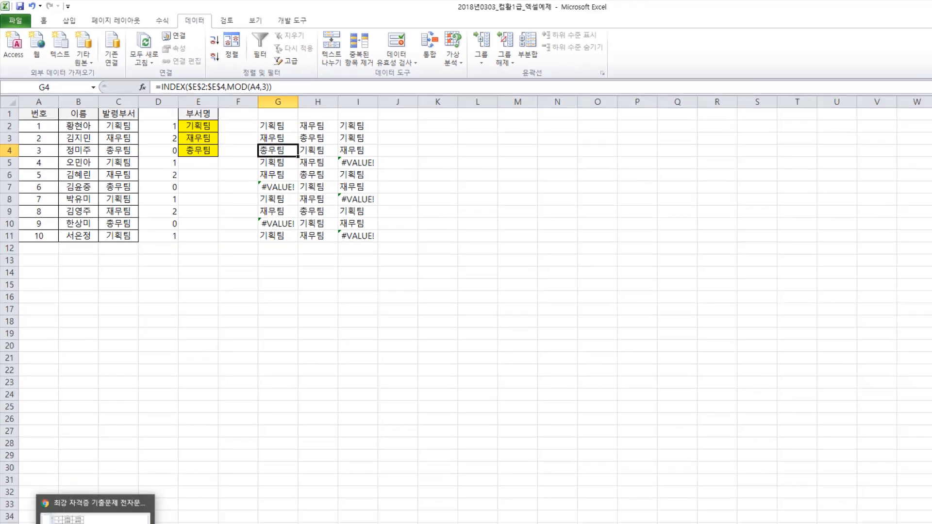
- Switch to Chrome, clear the text highlight in question 27 and move on to question 28
left_click(84, 514)
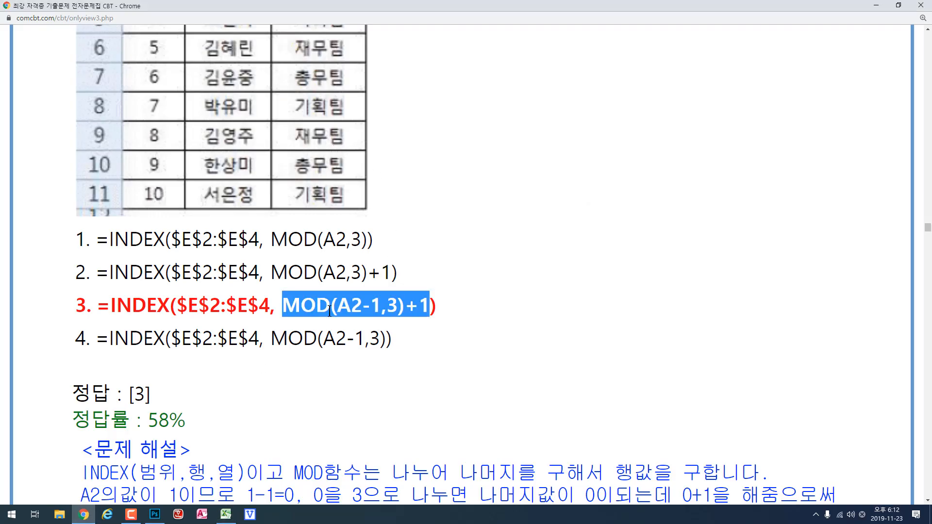
left_click(416, 267)
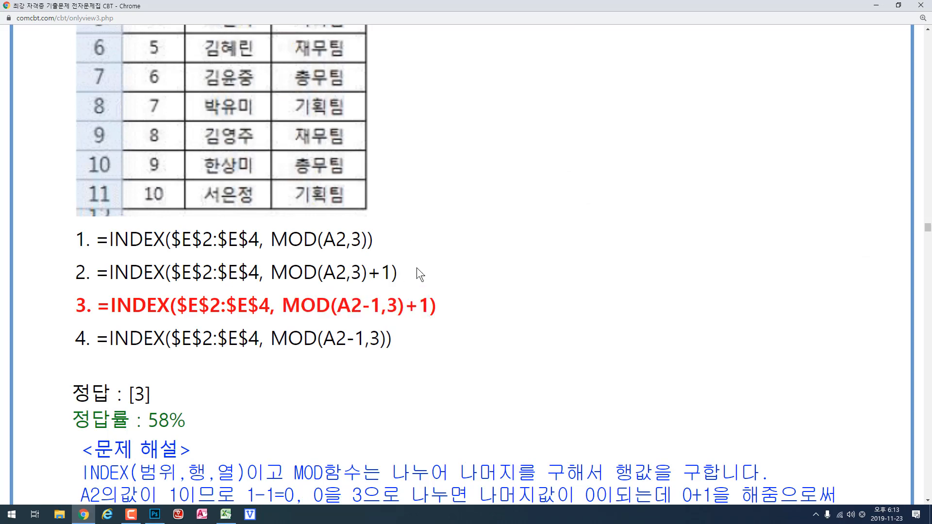
scroll(416, 267, "down", 5)
scroll(419, 273, "down", 20)
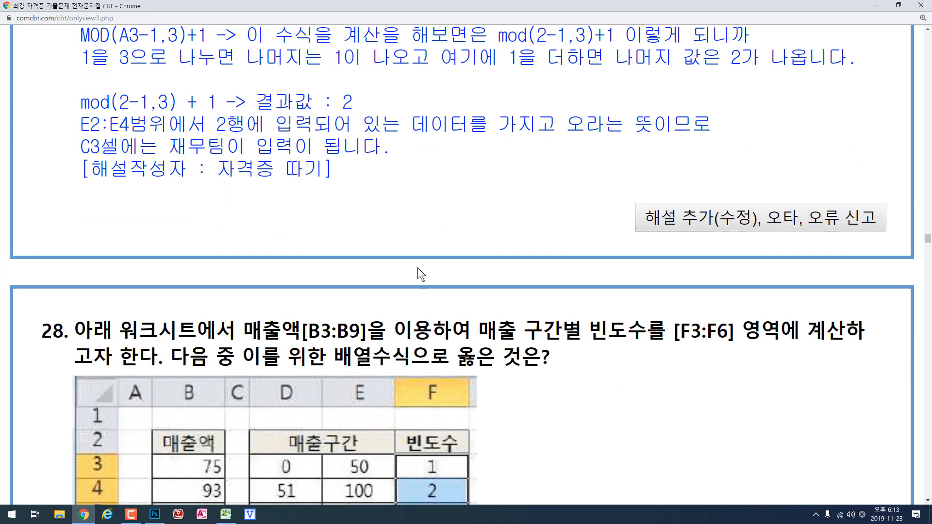
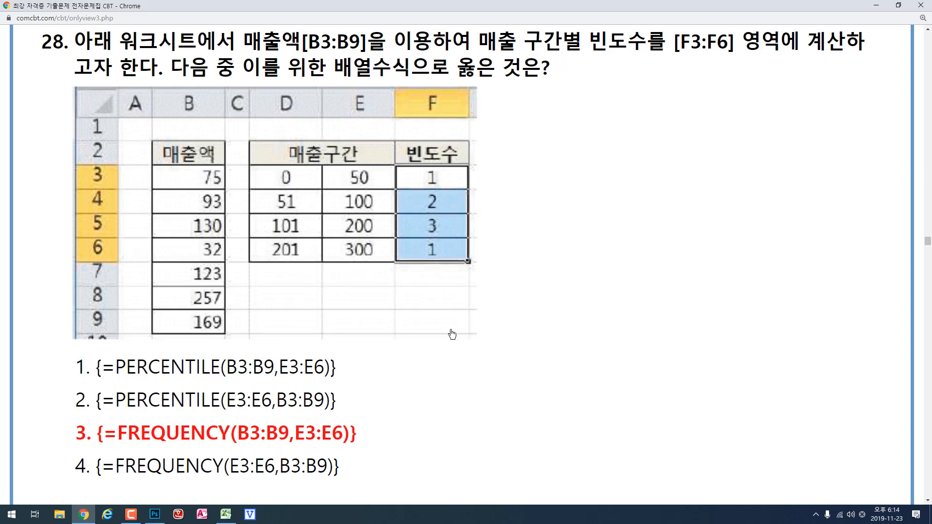
- Switch to Excel and compare the FREQUENCY array formula across the frequency cells F3:F6 and the extra cell F7
left_click(230, 514)
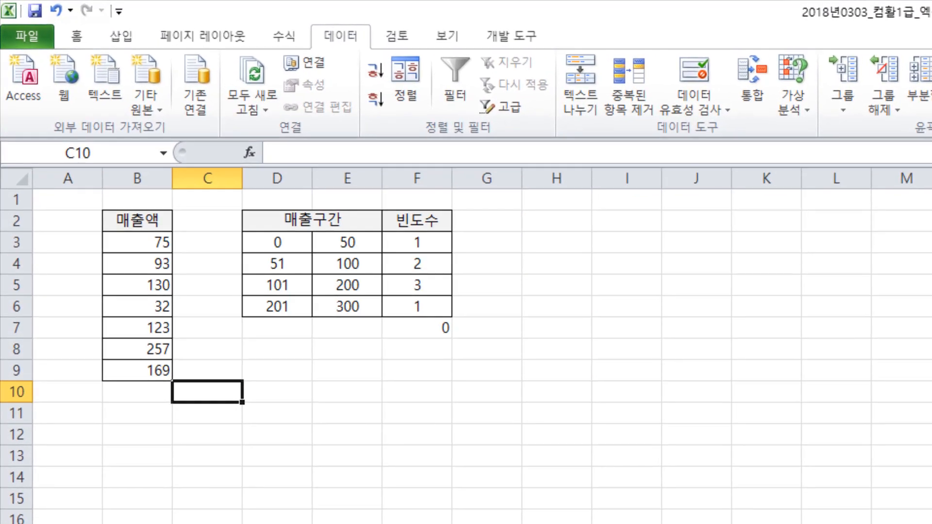
left_click(422, 246)
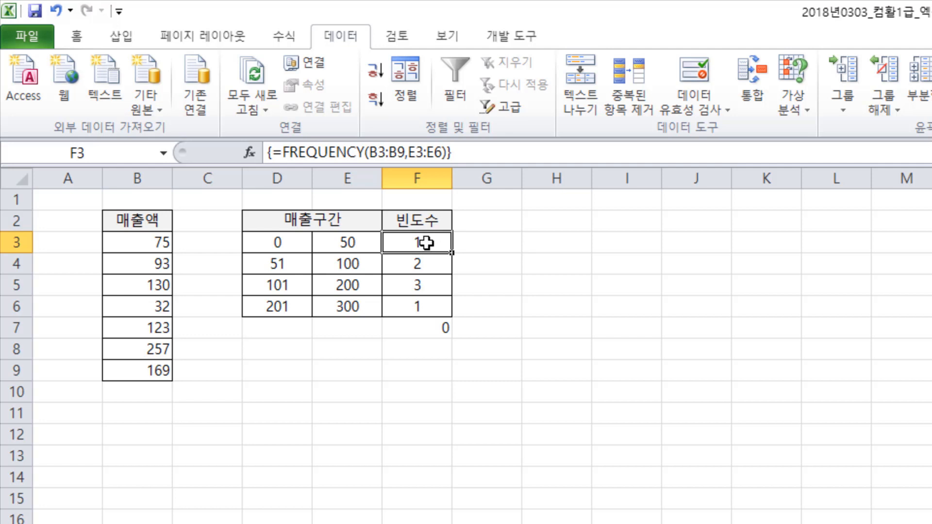
left_click_drag(426, 243, 422, 305)
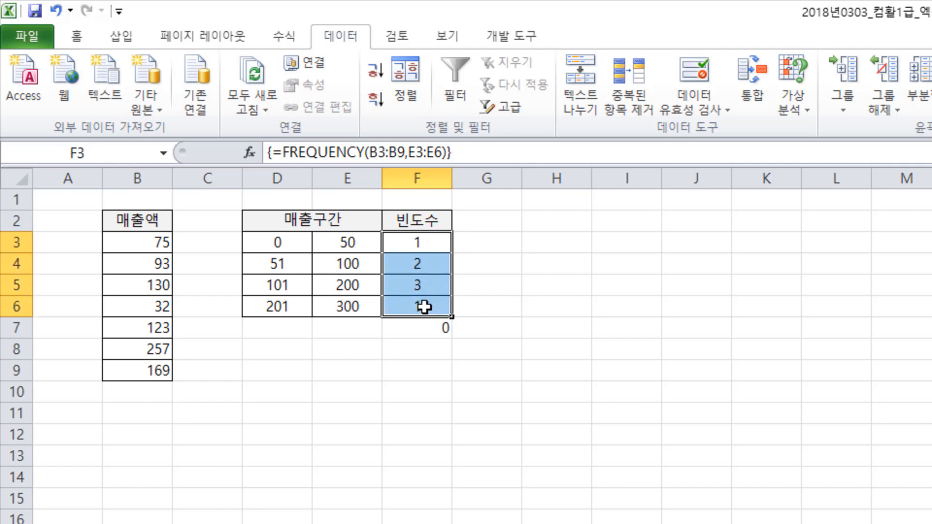
left_click(426, 334)
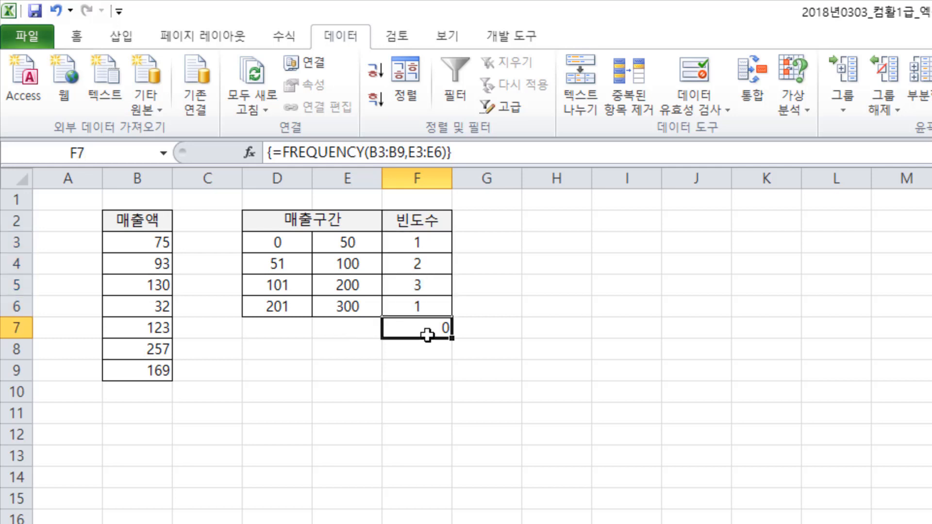
left_click_drag(422, 243, 421, 338)
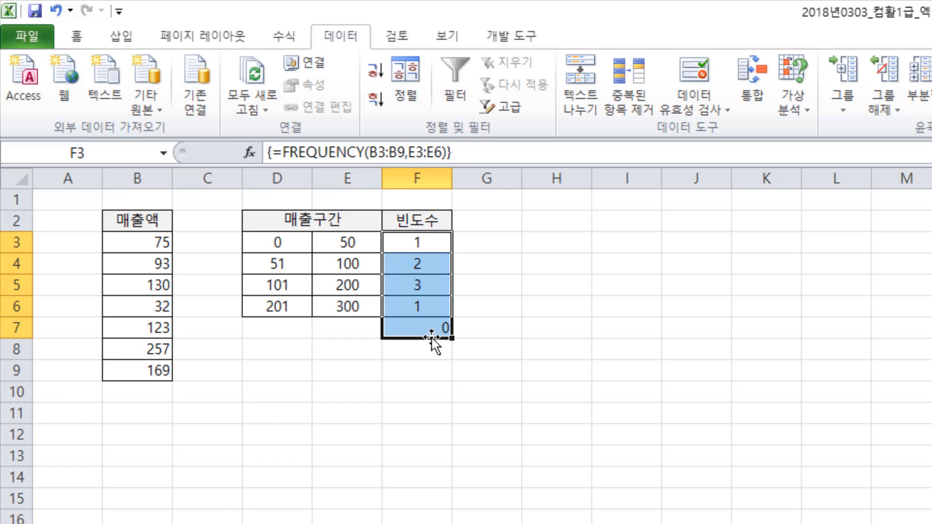
left_click(506, 329)
left_click_drag(422, 243, 423, 301)
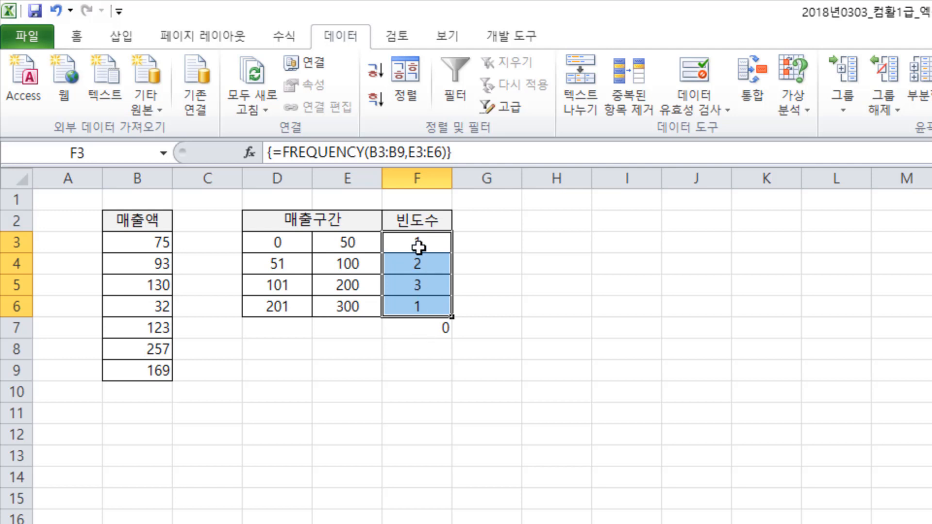
left_click(508, 289)
left_click_drag(422, 243, 422, 302)
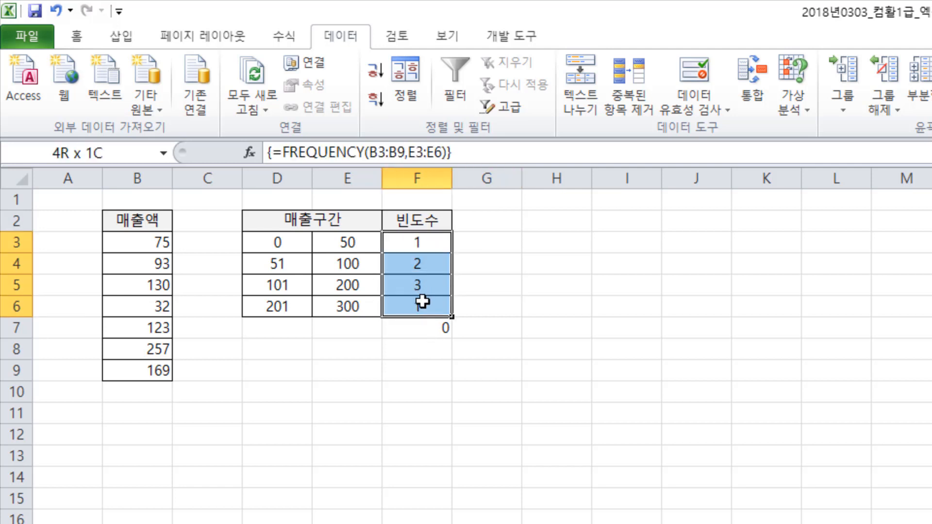
left_click(431, 328)
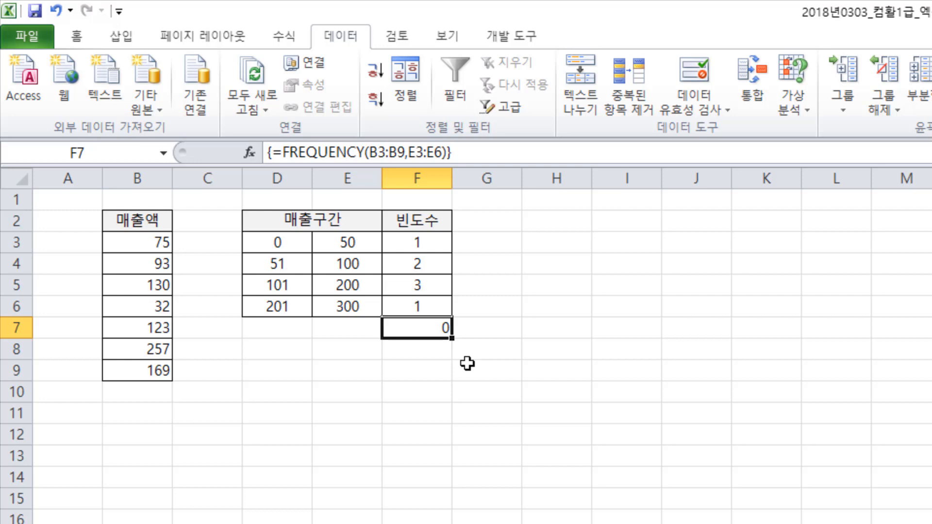
left_click_drag(418, 242, 418, 303)
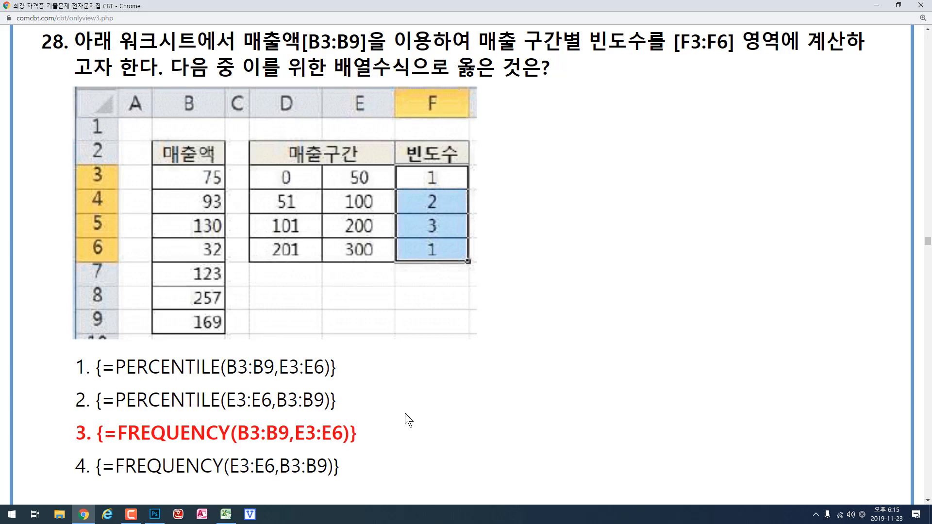
- Read question 29 in Chrome and compare its source value in A1 with the formatted value in B1 in Excel
scroll(404, 413, "down", 15)
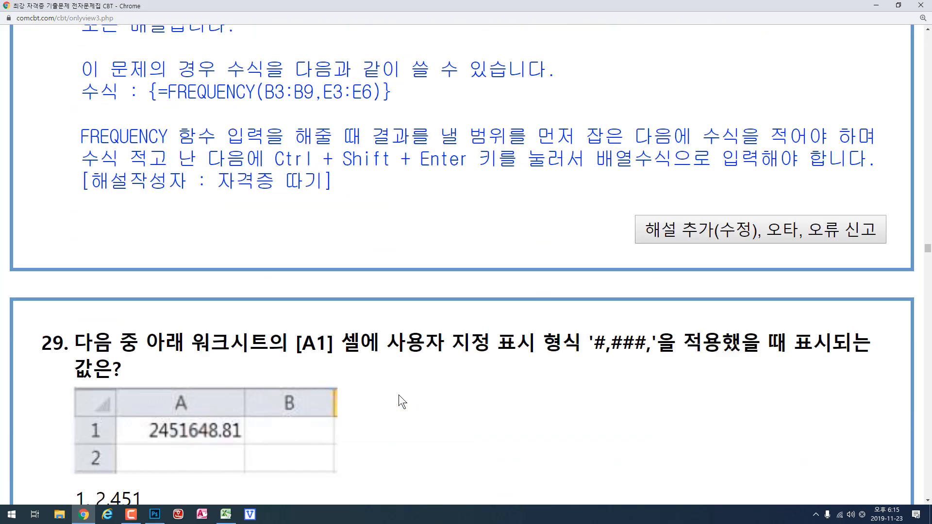
scroll(398, 395, "down", 6)
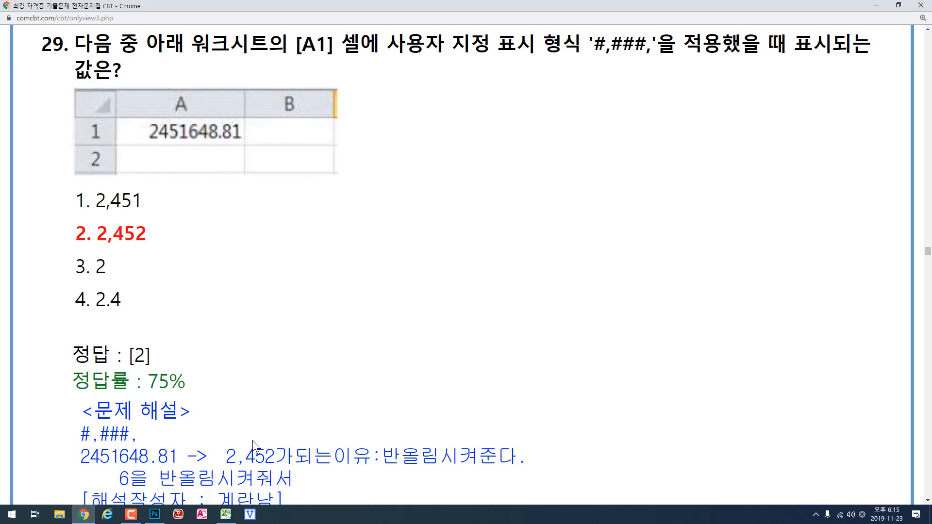
left_click(225, 515)
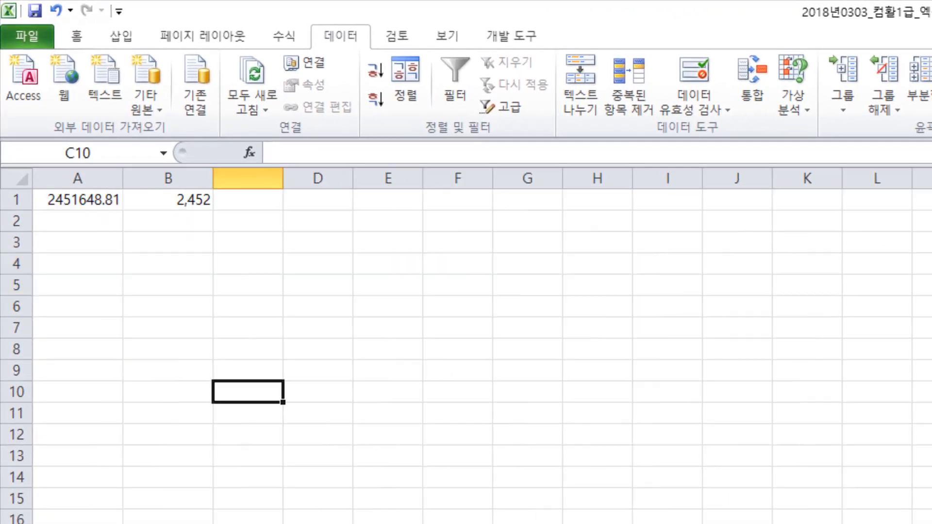
left_click(80, 201)
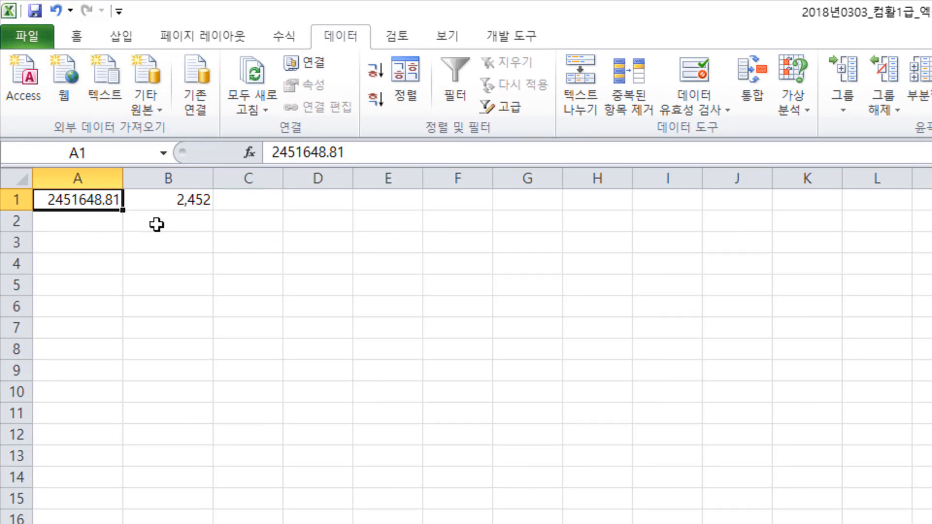
left_click(179, 201)
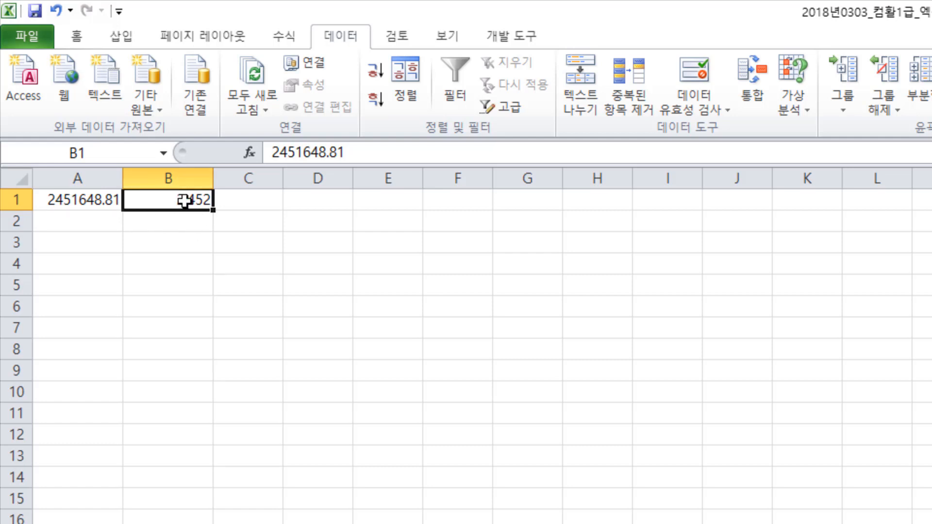
- Open the cell format dialog for B1 and move it clear of the data to examine the custom format code
right_click(185, 201)
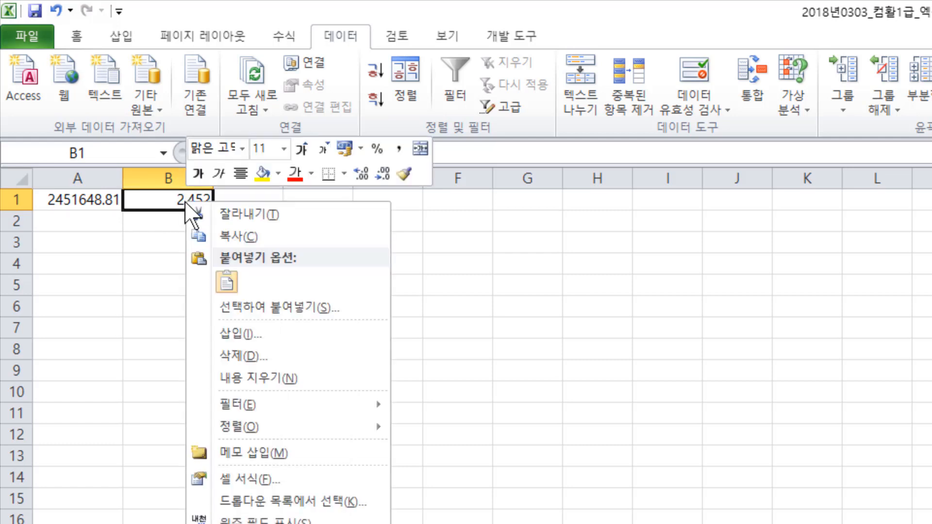
left_click(307, 466)
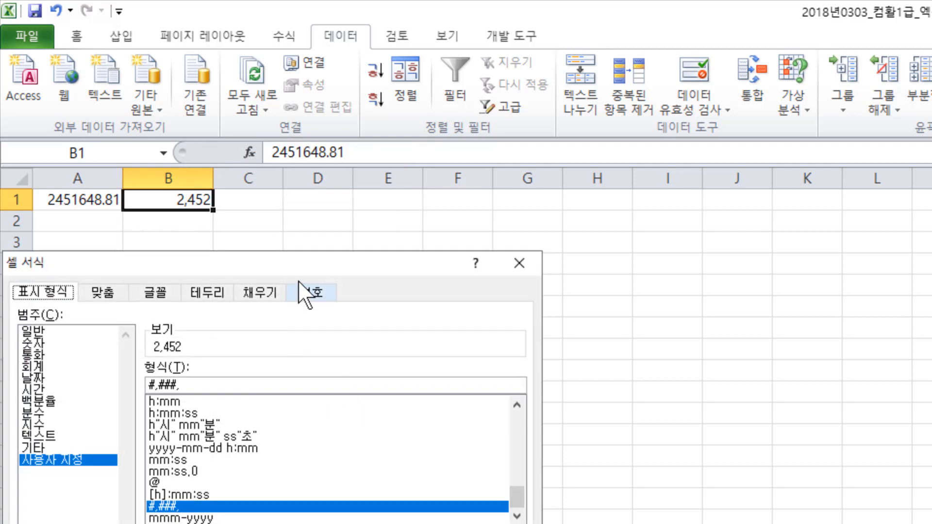
left_click_drag(301, 267, 593, 239)
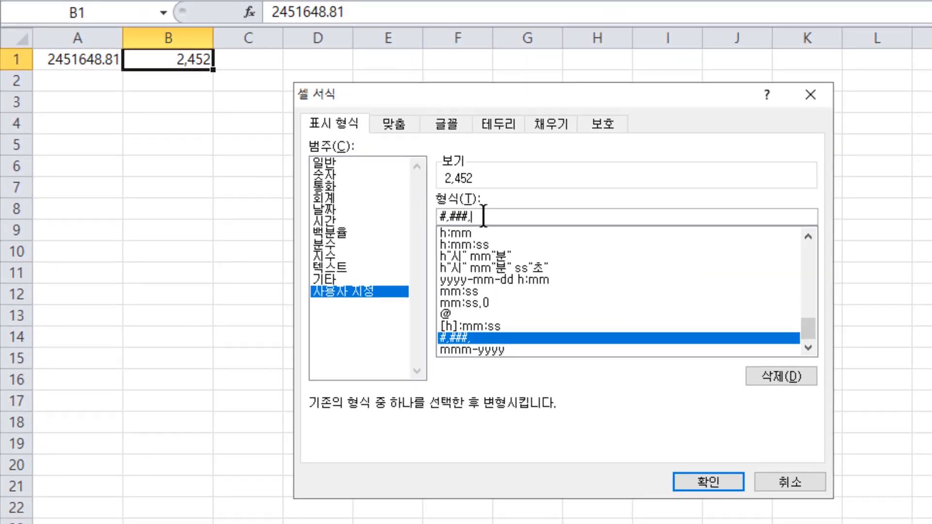
- Try the shortened custom format #,#, for B1 and cancel the cell format dialog
key("BackSpace")
key("BackSpace")
key("BackSpace")
key("BackSpace")
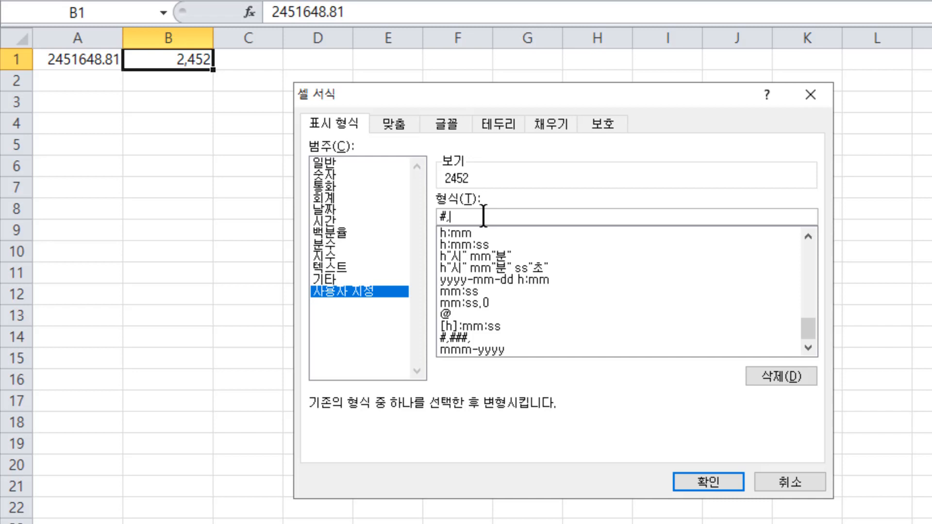
type("#")
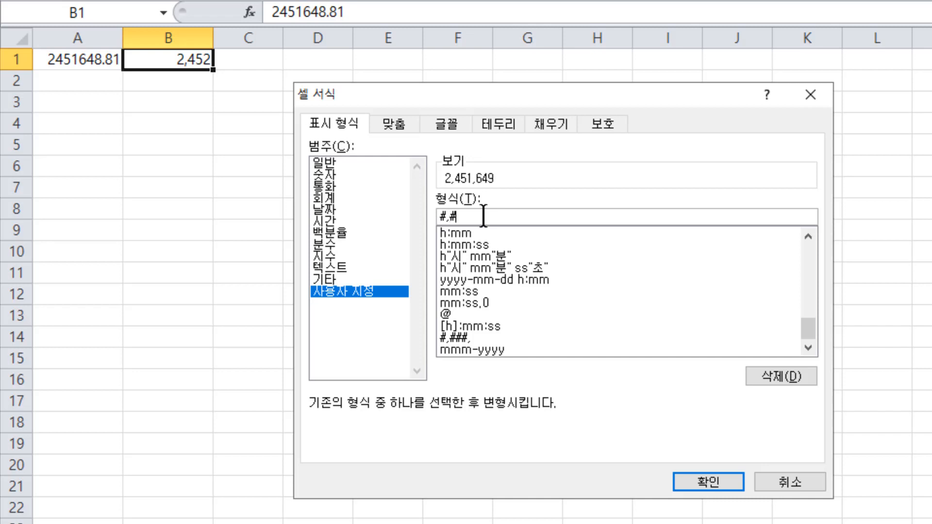
type(",")
left_click(796, 486)
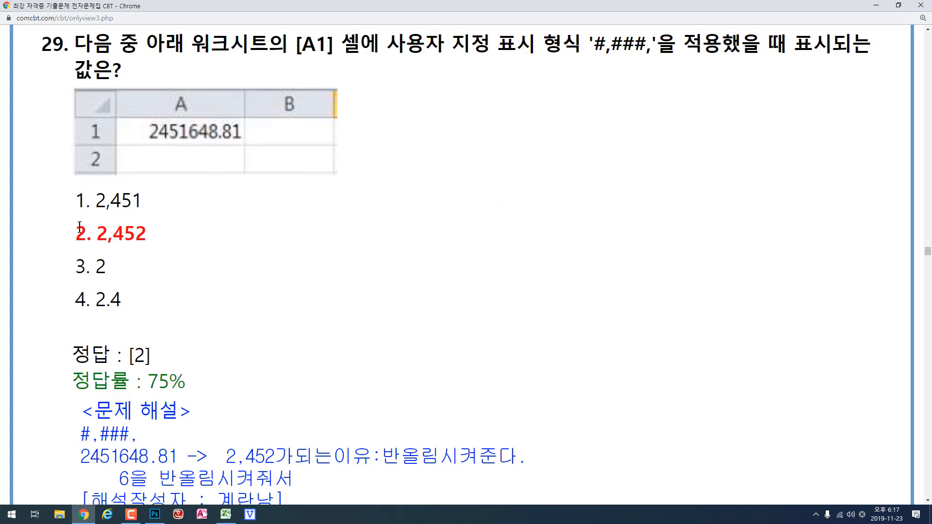
- Move on to question 30 in Chrome and open the list of macros in Excel
scroll(284, 242, "down", 15)
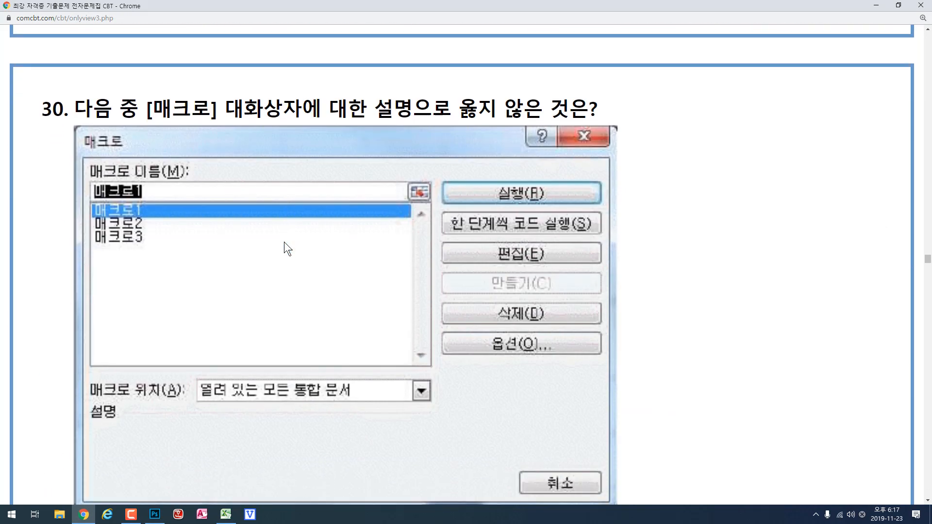
scroll(284, 242, "down", 1)
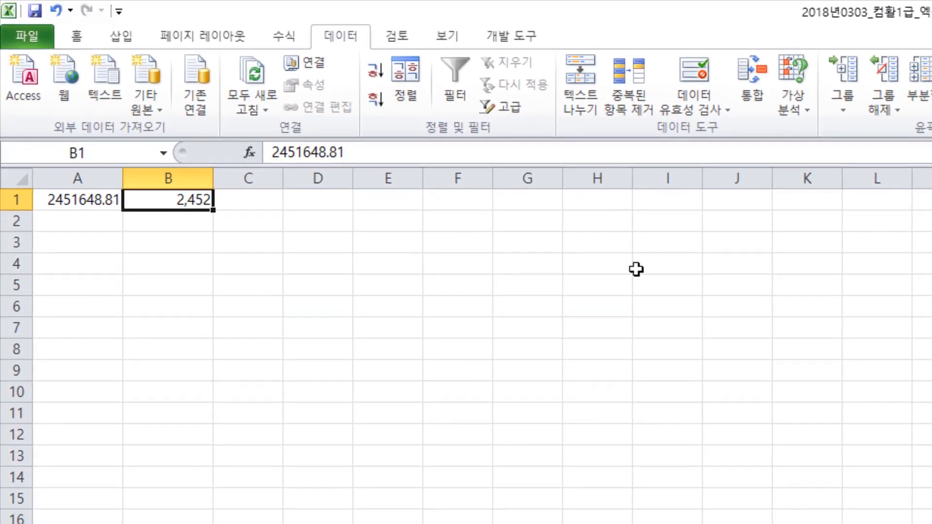
left_click(507, 38)
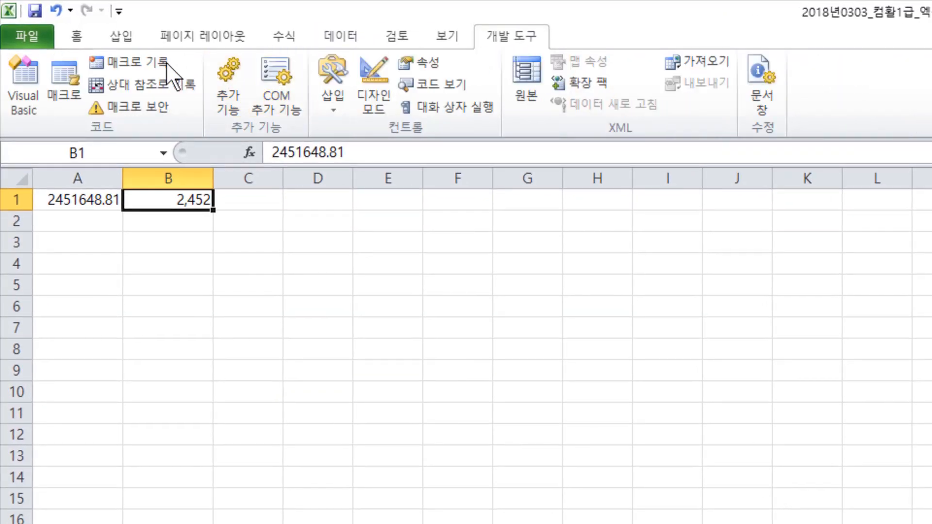
left_click(79, 96)
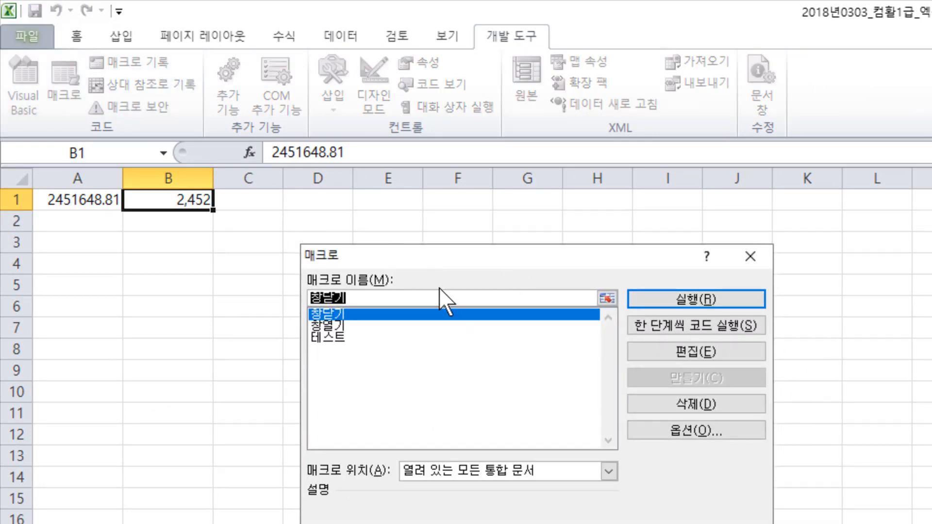
- Try to rename the macro 창닫기 by replacing its last syllable with 고, and close the Macro dialog
left_click(359, 297)
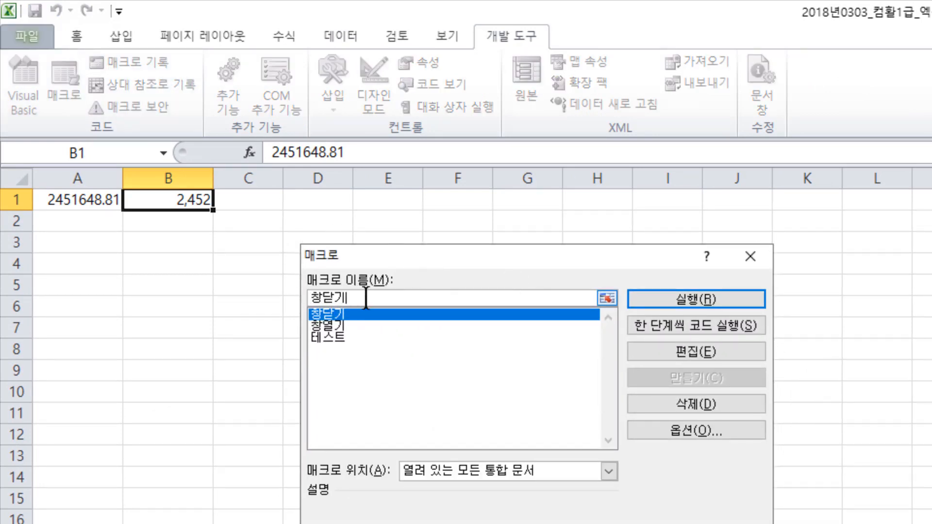
key("BackSpace")
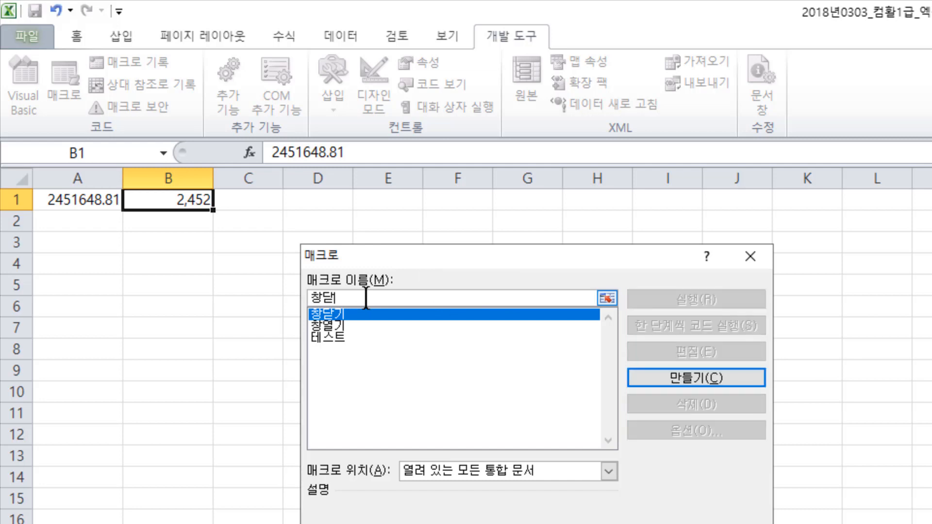
type("rh")
key("BackSpace")
key("BackSpace")
key("Hangul")
type("고")
left_click(750, 255)
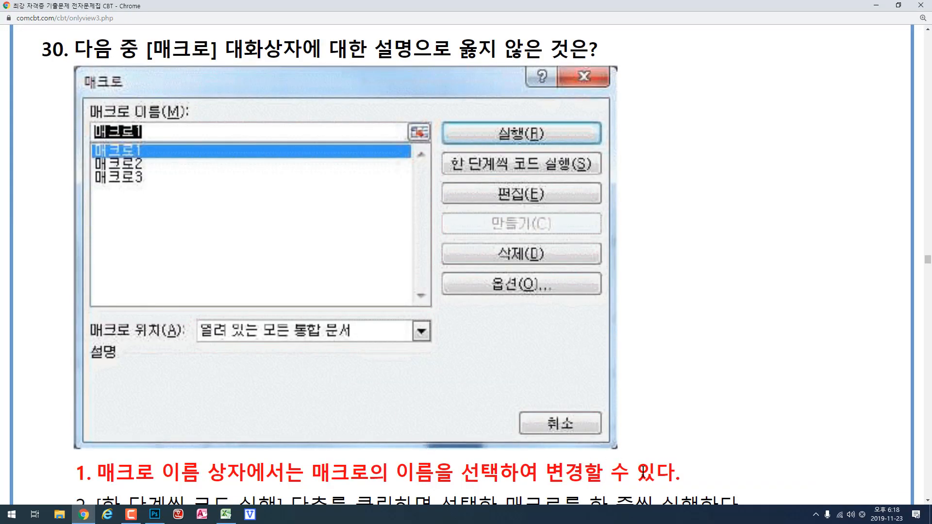
- Compare the answer choices of question 30 in Chrome with the pictured Macro dialog
scroll(688, 387, "down", 4)
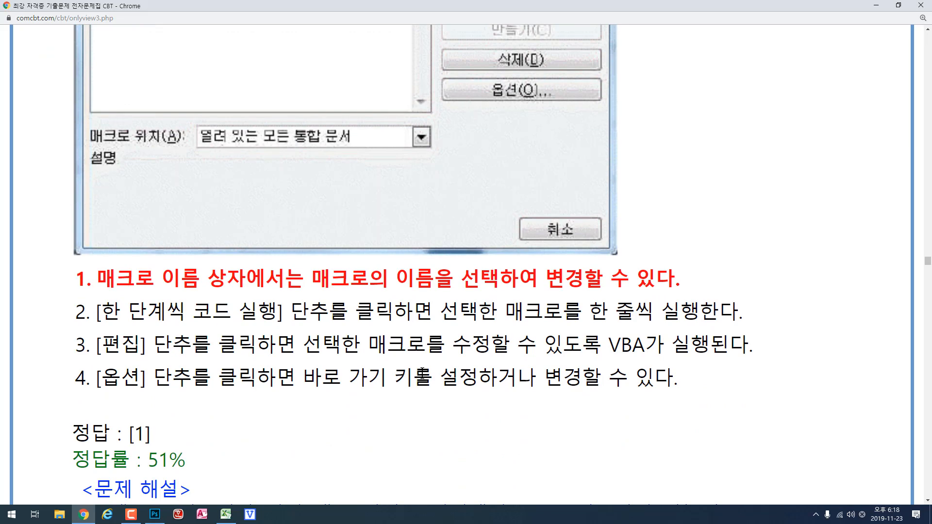
scroll(397, 358, "up", 3)
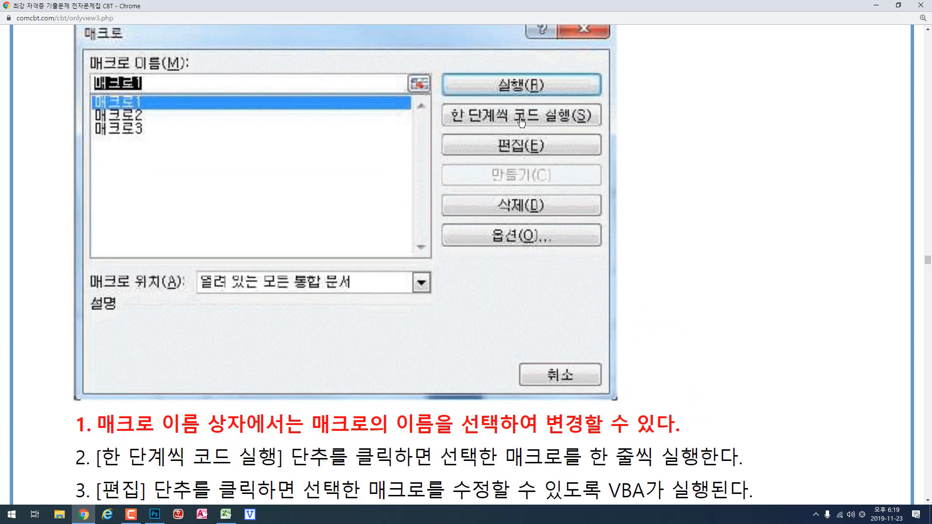
scroll(520, 221, "down", 1)
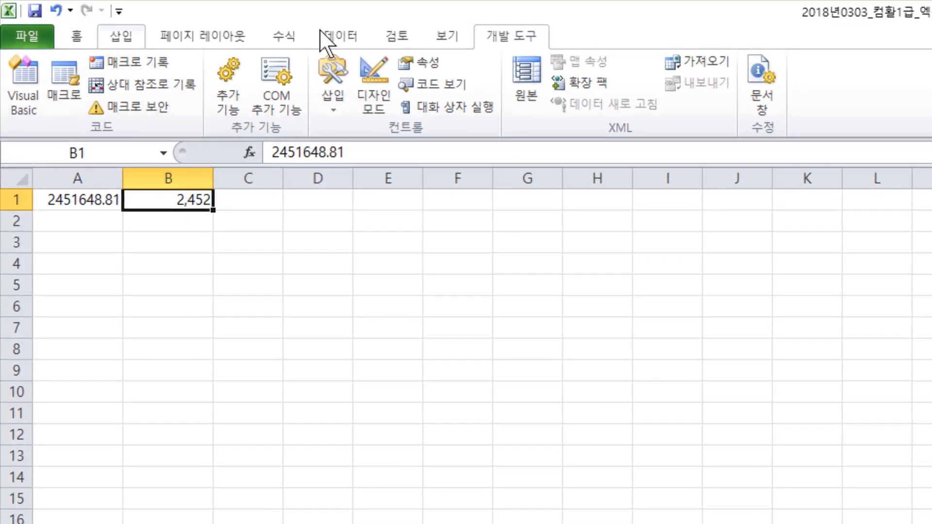
- Inspect the shortcut key setting in the options of the macro 창닫기 in Excel and close both dialogs
left_click(65, 83)
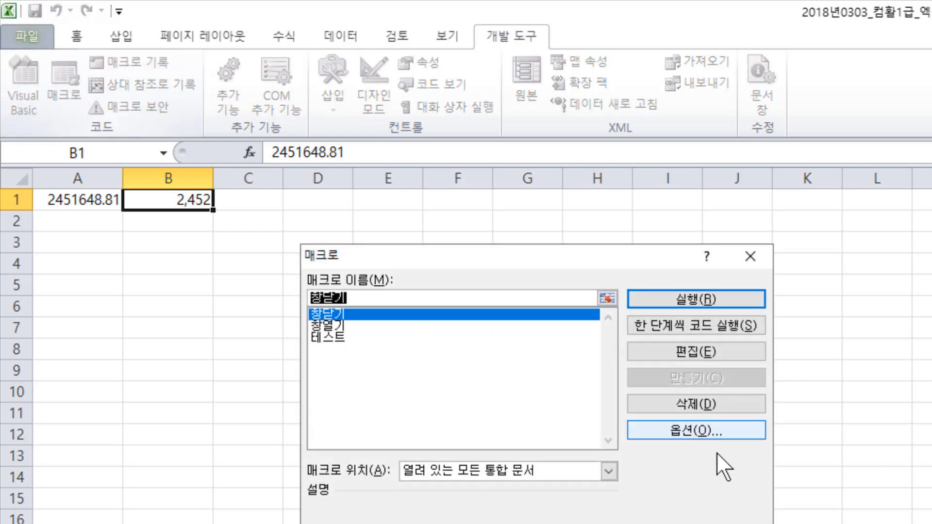
left_click(710, 431)
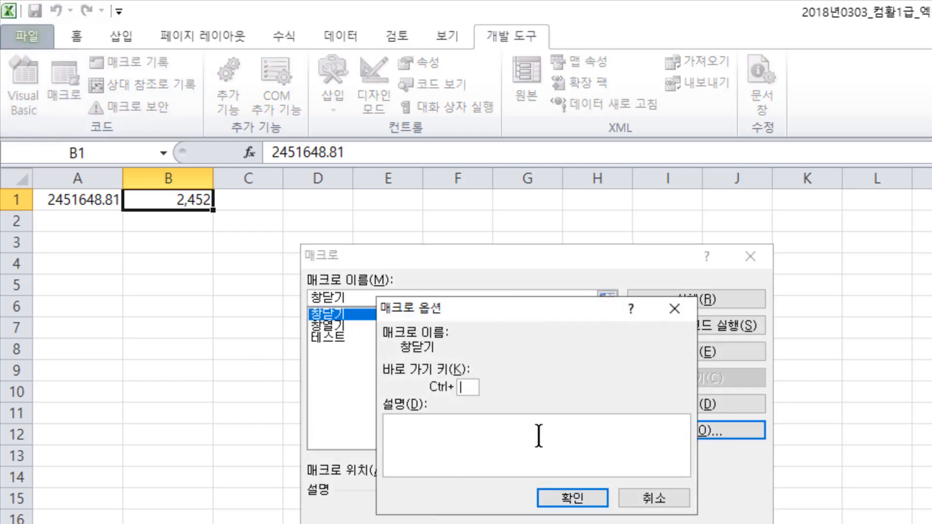
left_click(674, 309)
left_click(748, 257)
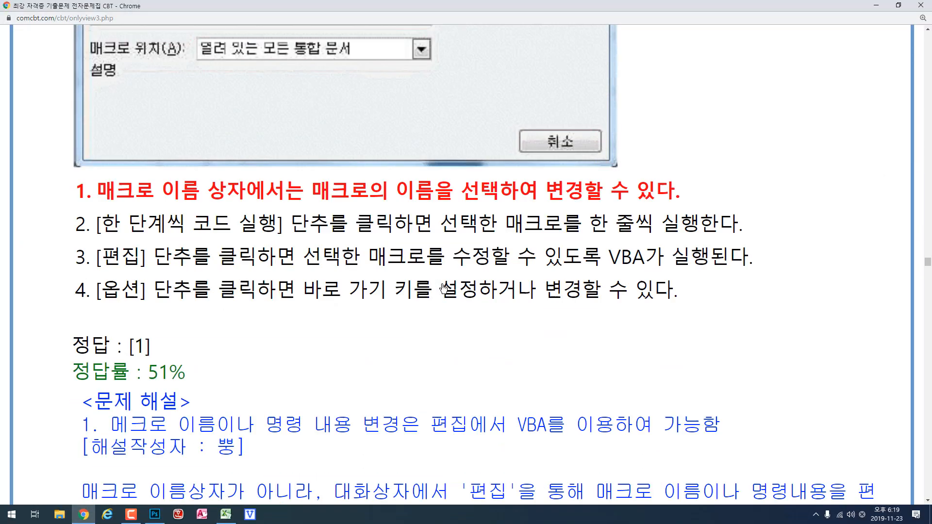
- Move on to question 31 in Chrome and open the header/footer page setup of sheet 29번 in Excel
scroll(443, 288, "down", 10)
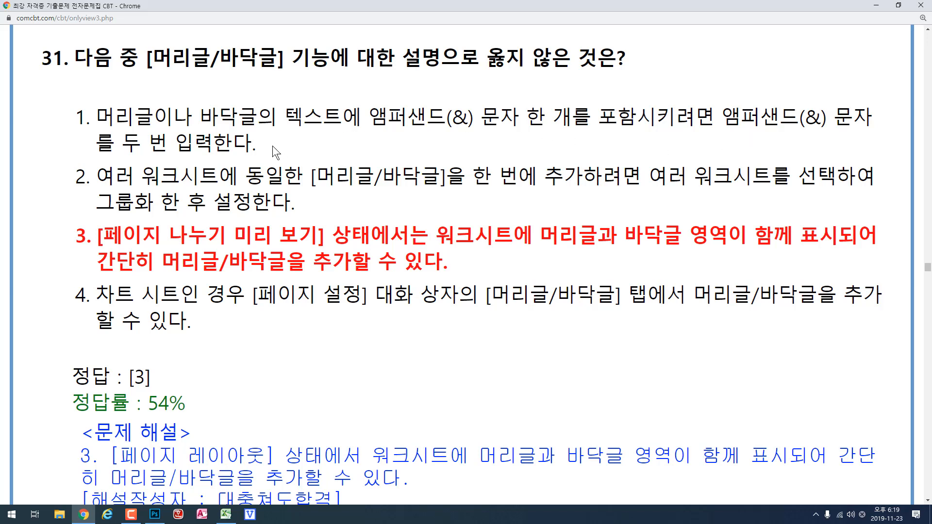
left_click(225, 514)
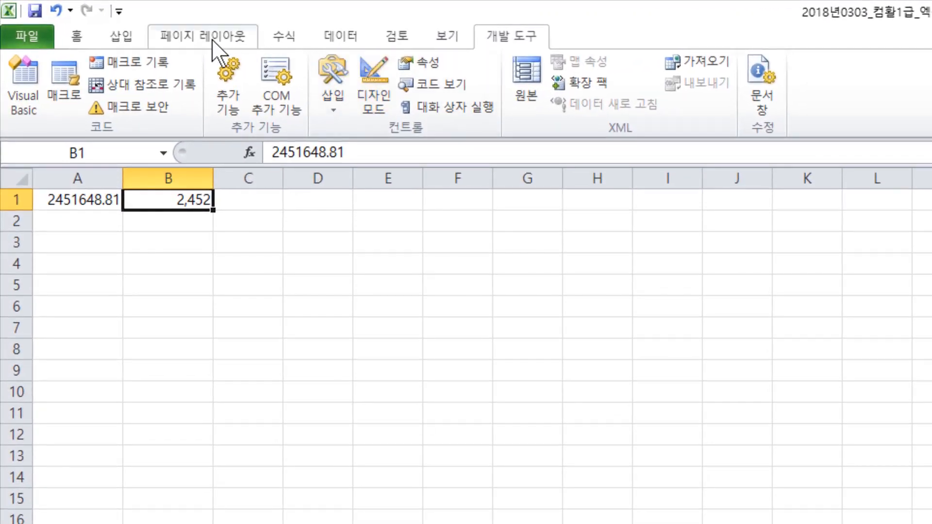
left_click(214, 38)
left_click(392, 129)
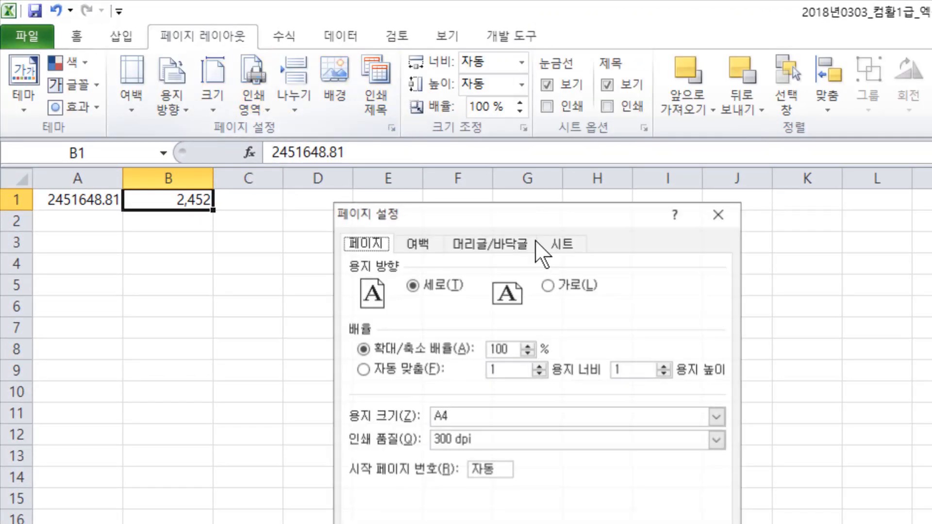
left_click(503, 243)
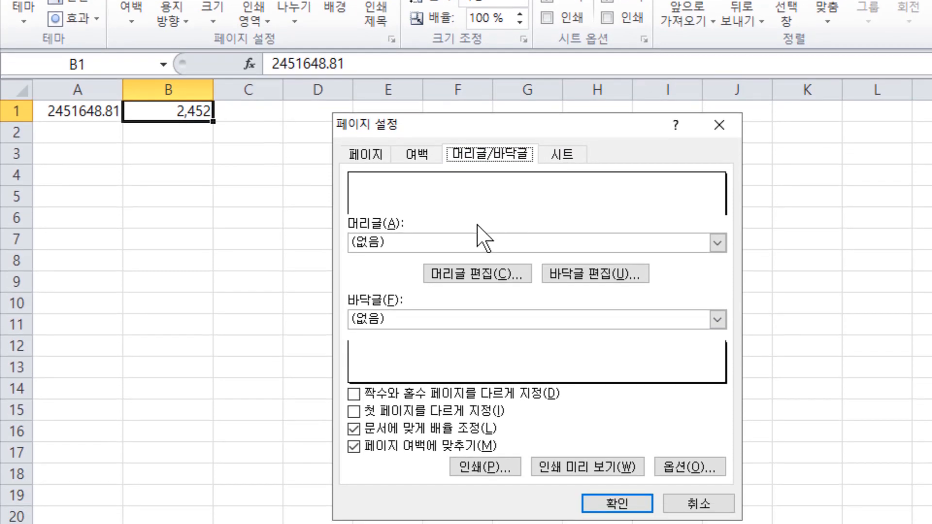
- Insert the page number code in the centre section of the custom header
left_click(481, 275)
left_click(501, 375)
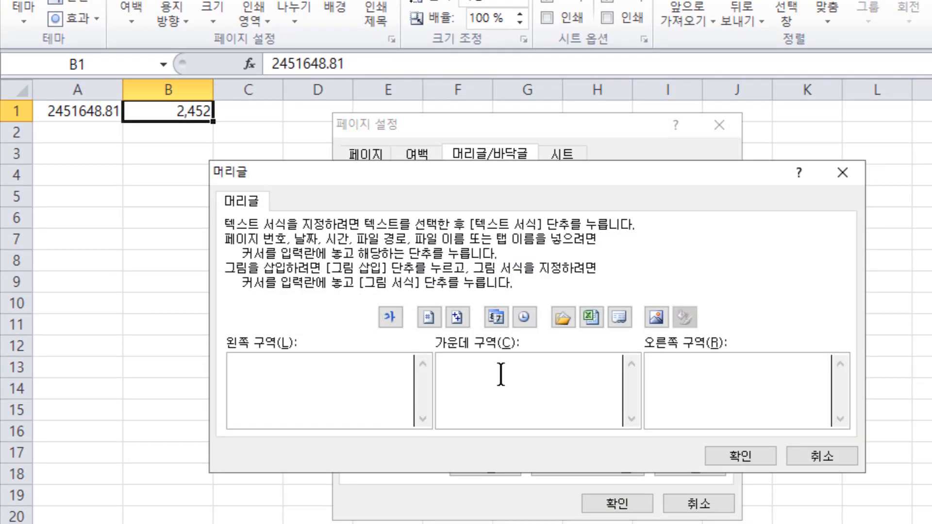
left_click(428, 317)
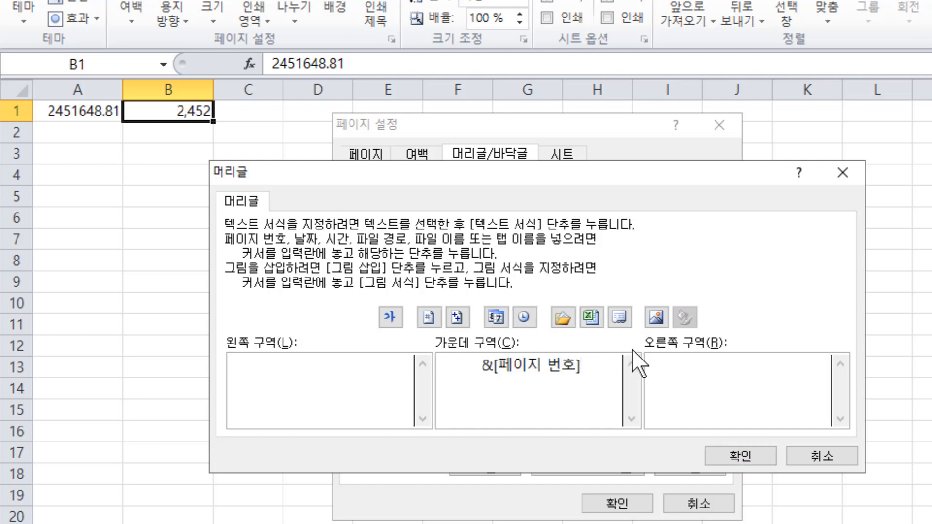
left_click(752, 457)
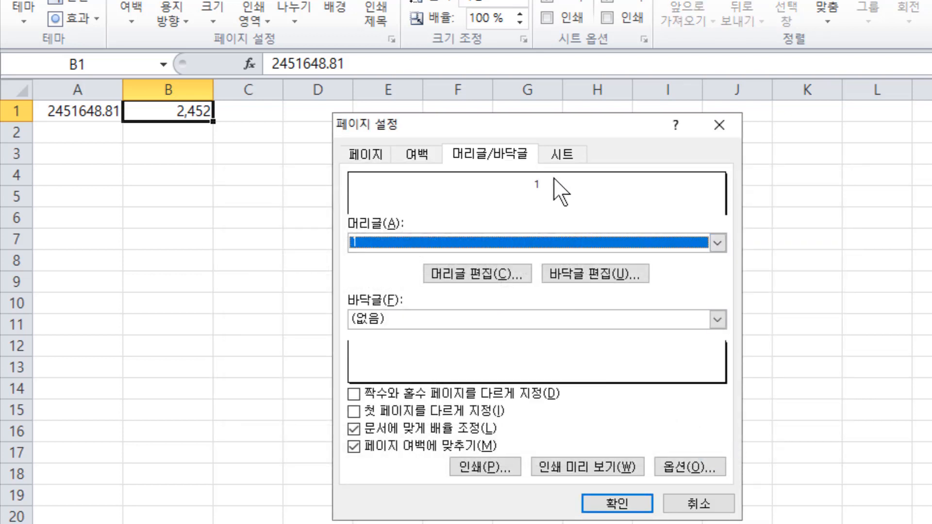
- Add an extra ampersand in front of the page number code in the header's centre section
left_click(502, 281)
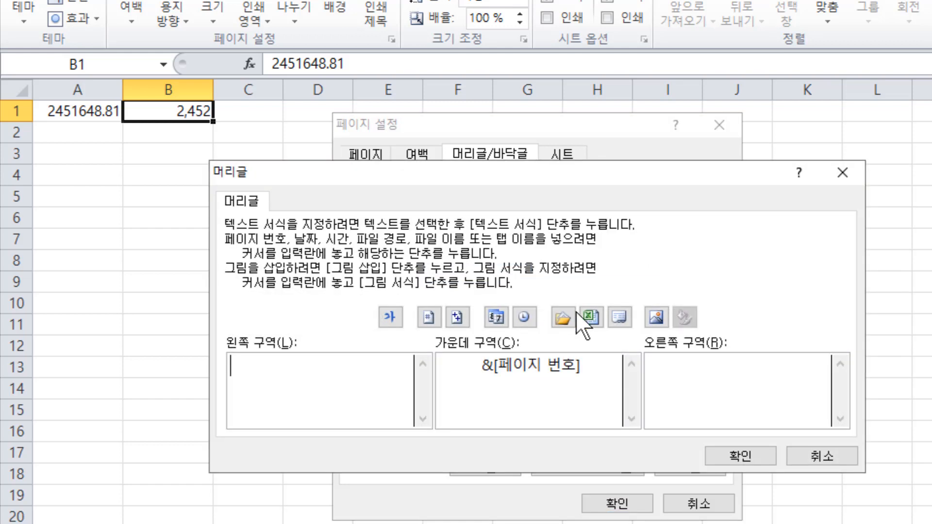
left_click(483, 381)
type("&")
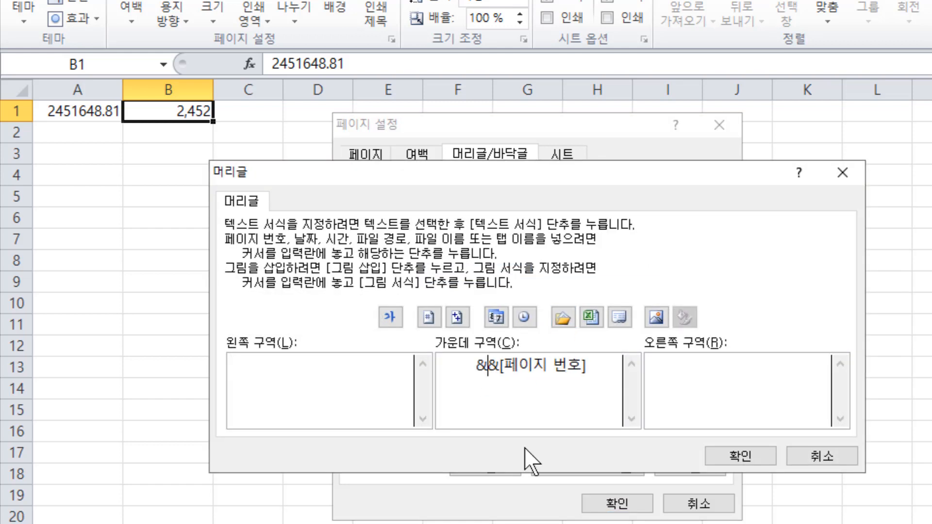
left_click(714, 457)
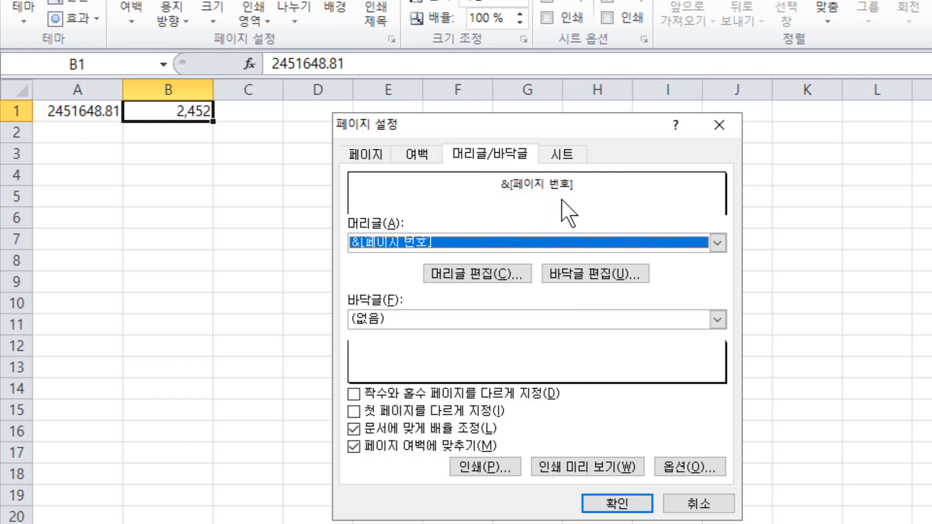
- Replace the bracketed page number text after the double ampersand in the header with 머리글이다
left_click(487, 277)
left_click_drag(498, 365, 589, 369)
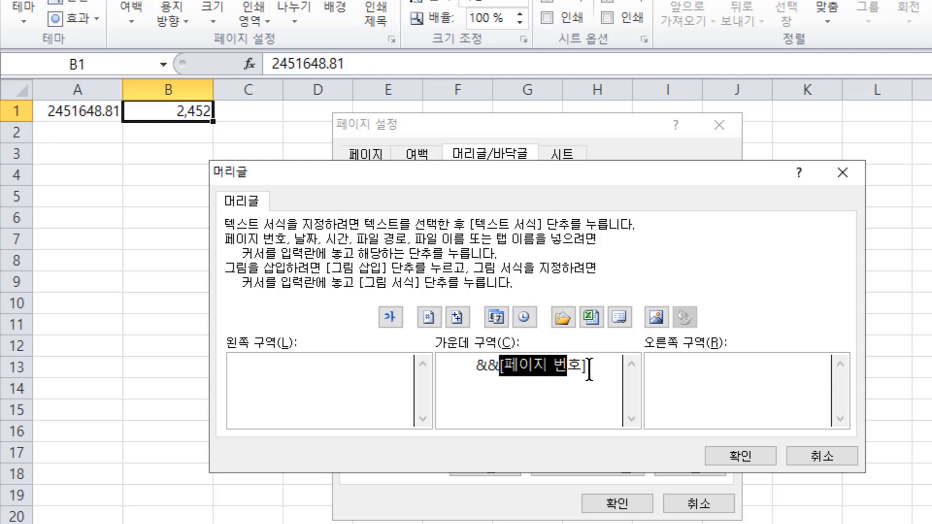
type("머리글이다")
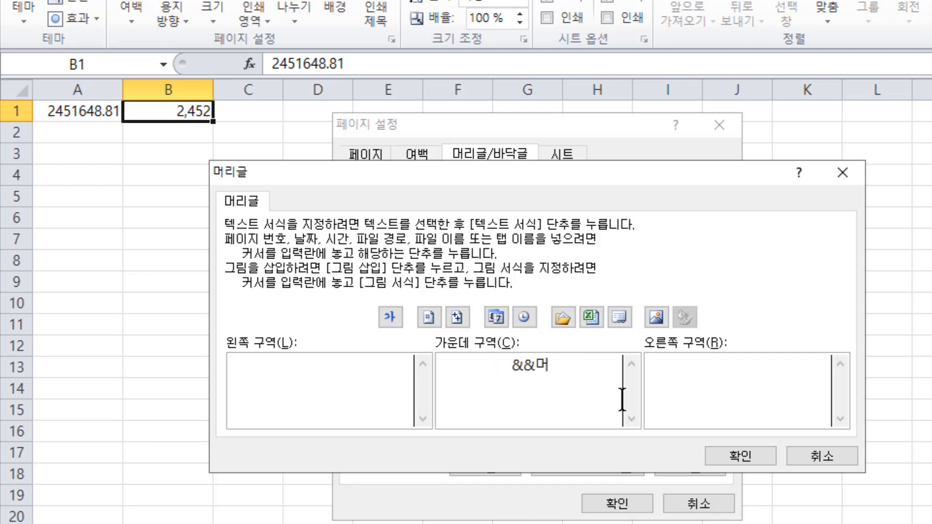
left_click(719, 457)
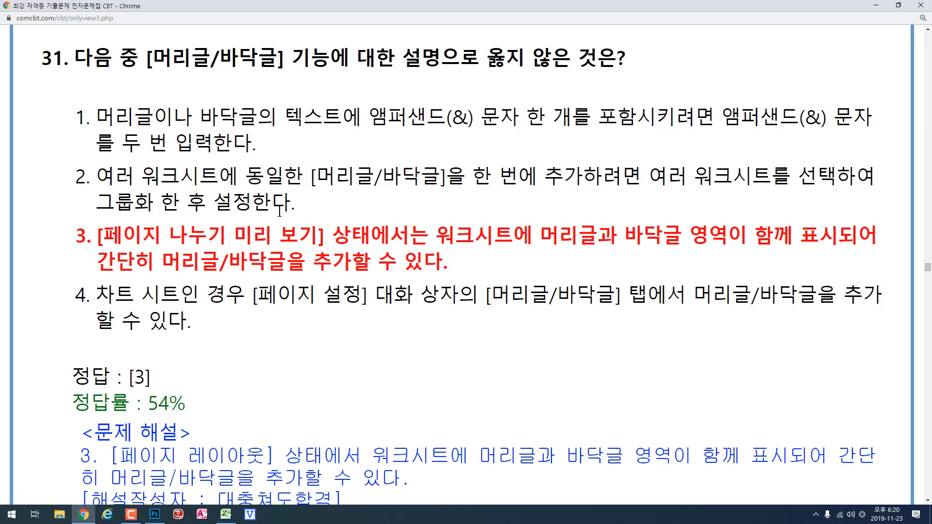
- Return to Excel and group all sheets from 21번 through 38번
left_click(223, 517)
left_click(349, 294)
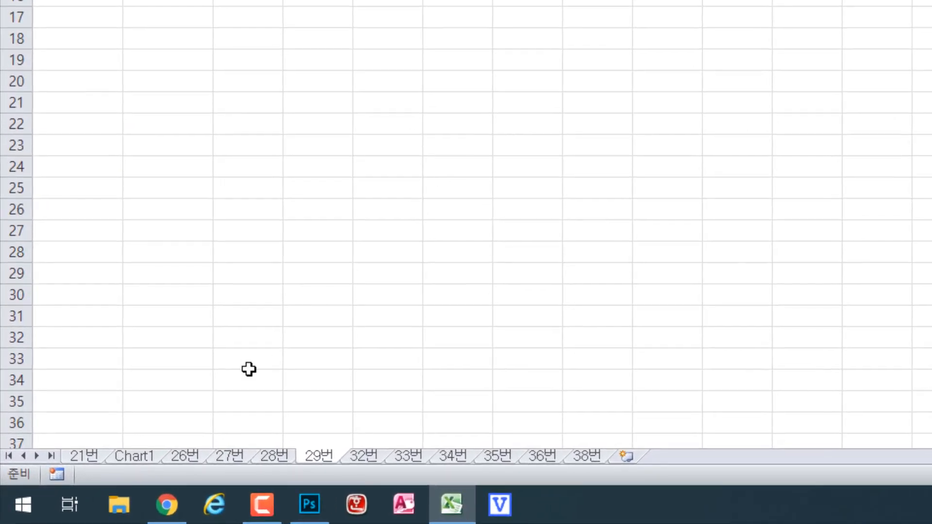
left_click(83, 455)
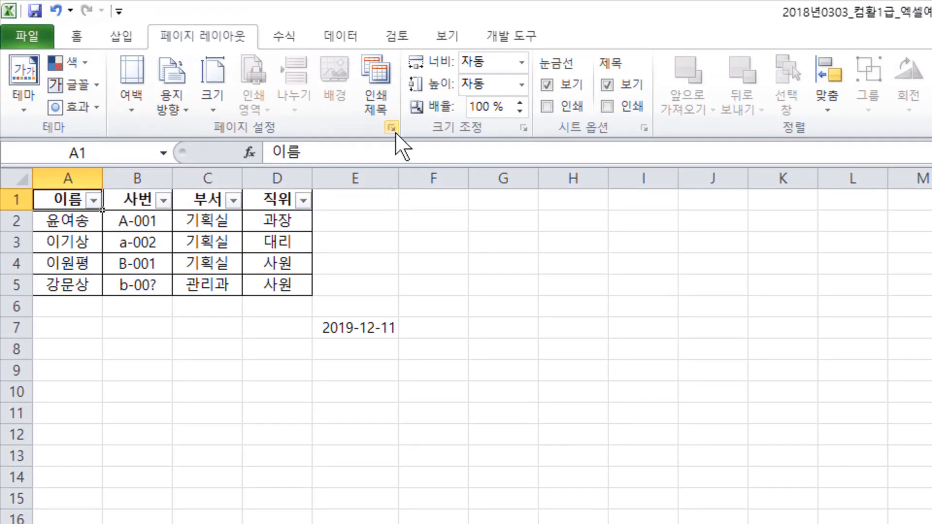
- Set a custom header with the centre text 머리글이다 for the grouped sheets
left_click(391, 128)
left_click(478, 244)
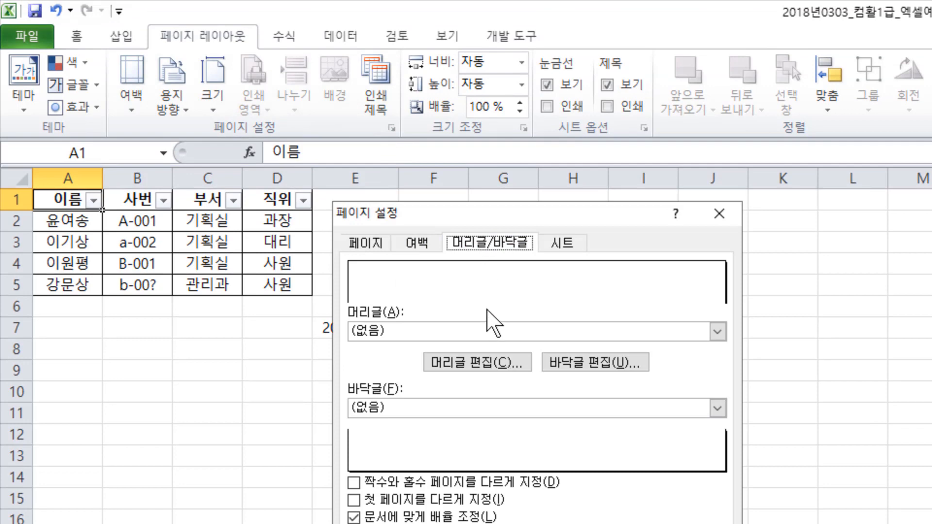
left_click(491, 360)
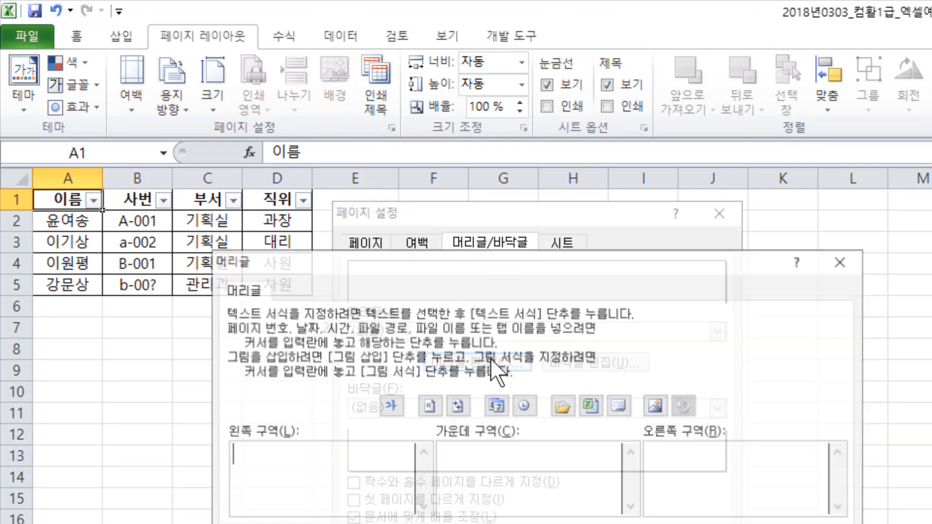
left_click(554, 476)
type("머리글이다")
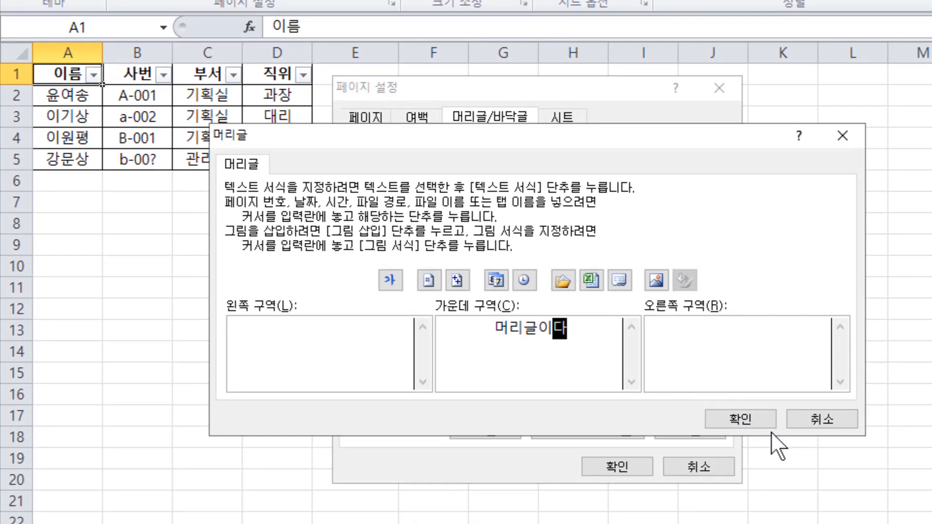
left_click(759, 422)
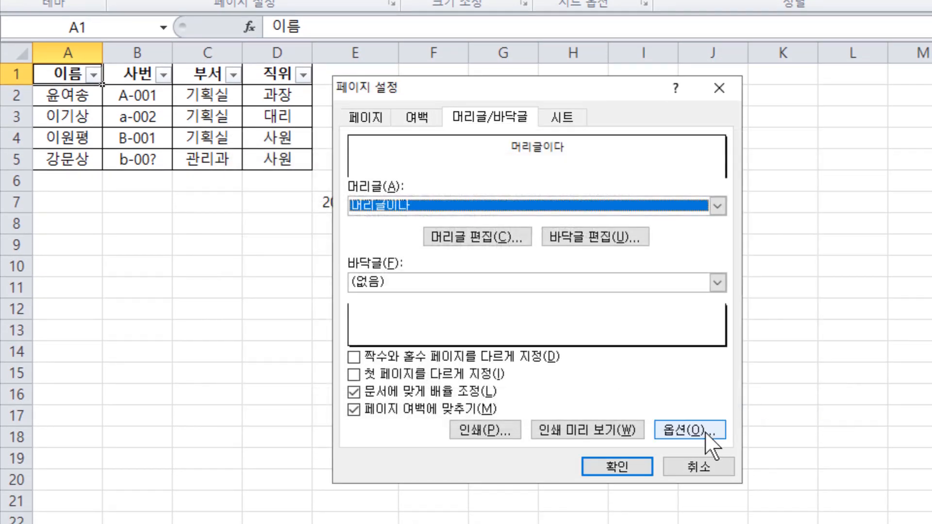
- Check the header on the first pages of the grouped sheets in the print preview, and return to the worksheet
left_click(609, 427)
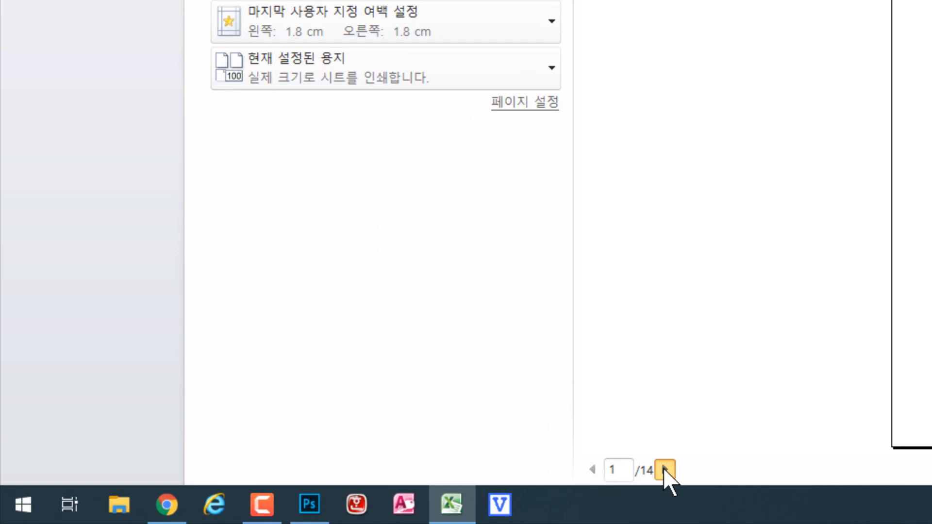
left_click(664, 468)
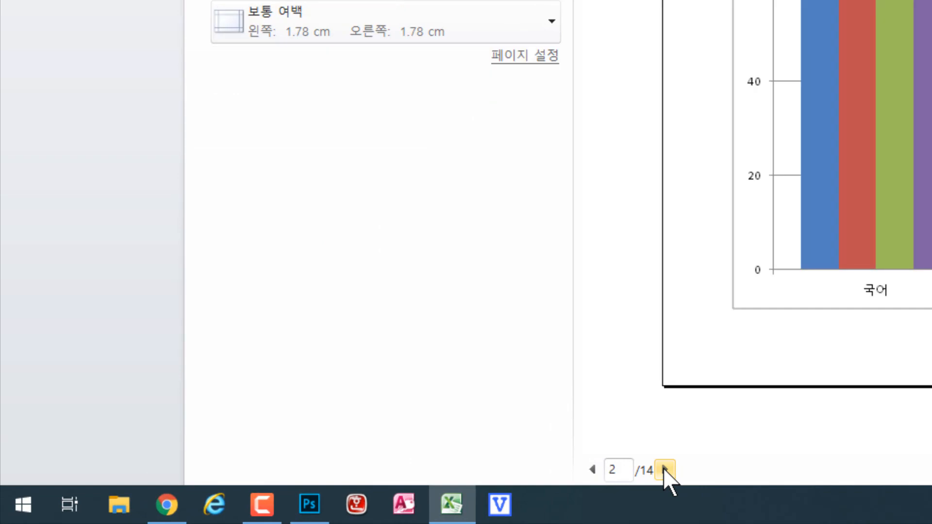
left_click(664, 469)
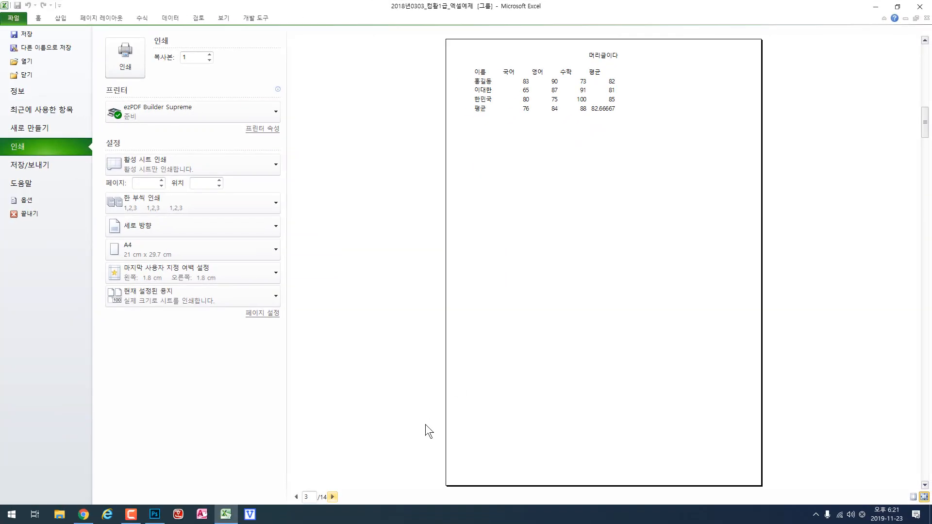
scroll(528, 248, "down", 1)
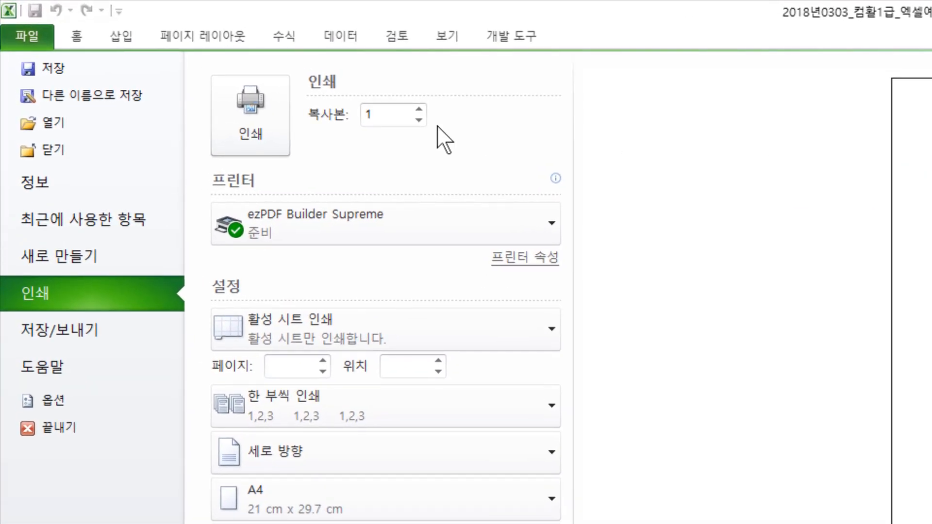
left_click(79, 38)
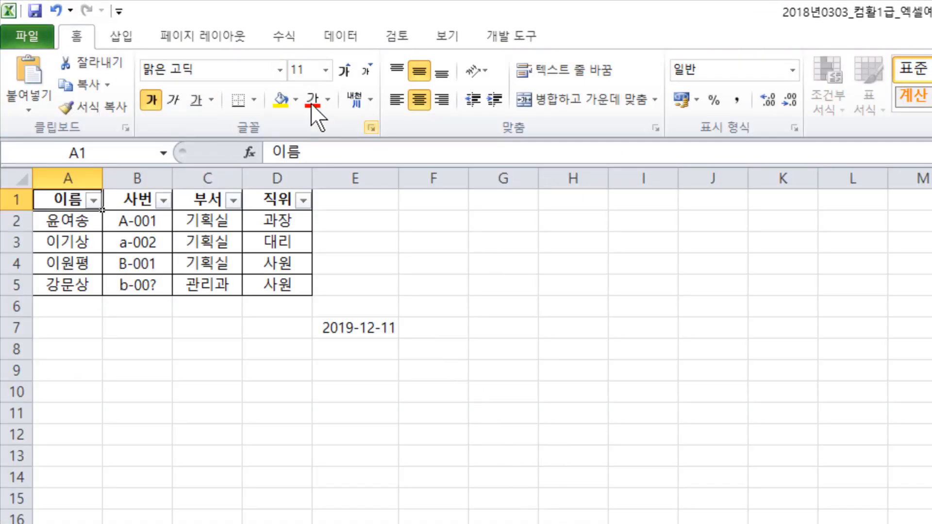
- Delete the centre header text from the grouped sheets and apply the page setup
left_click(221, 43)
left_click(386, 124)
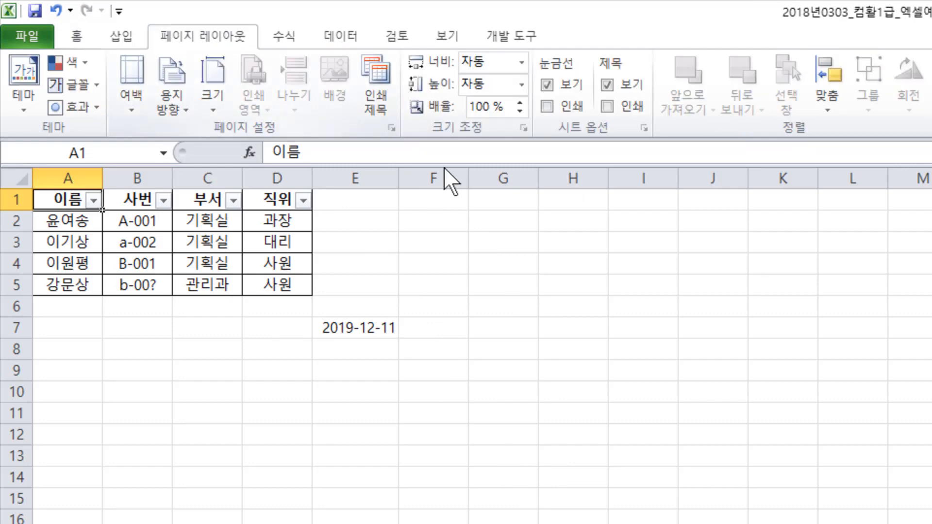
left_click(489, 244)
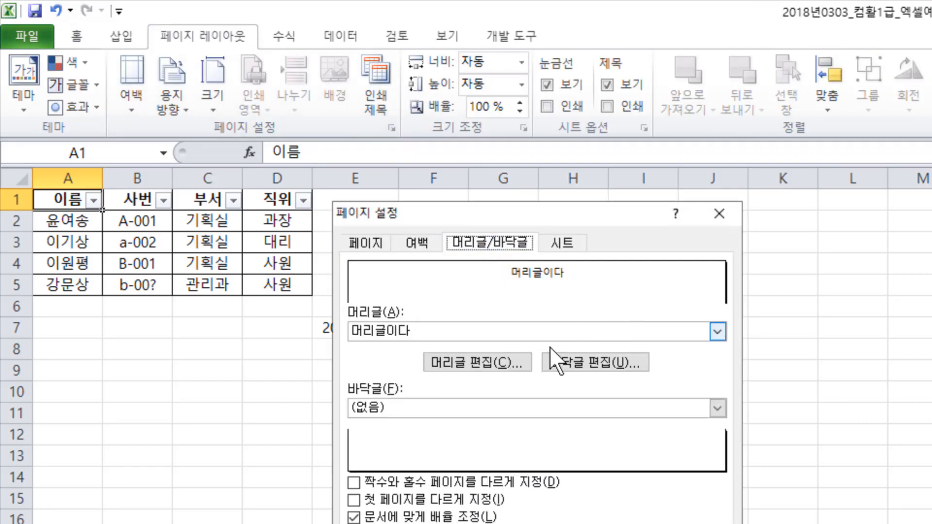
left_click(490, 364)
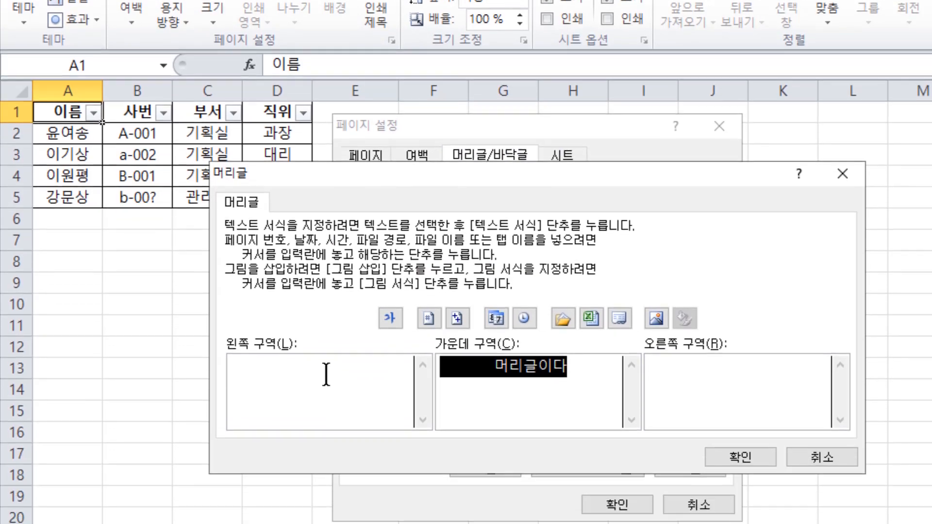
key("Delete")
left_click(746, 523)
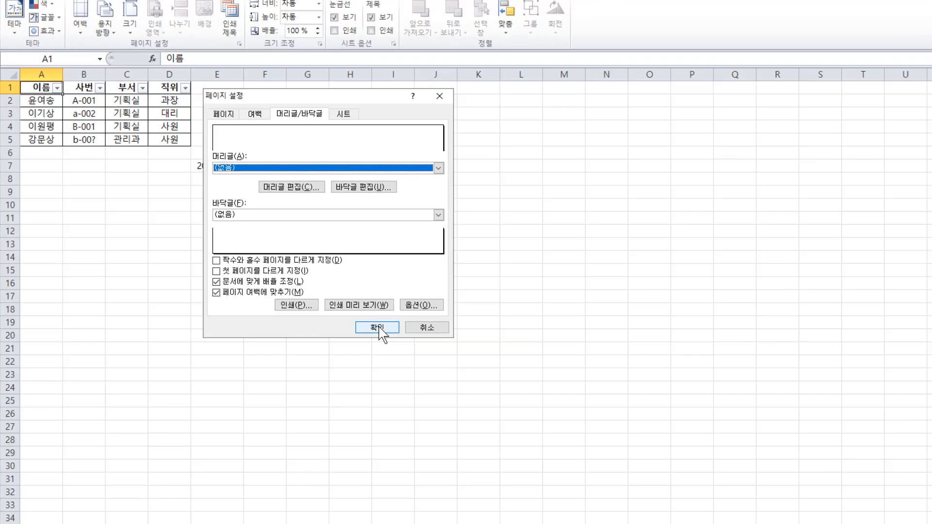
left_click(617, 437)
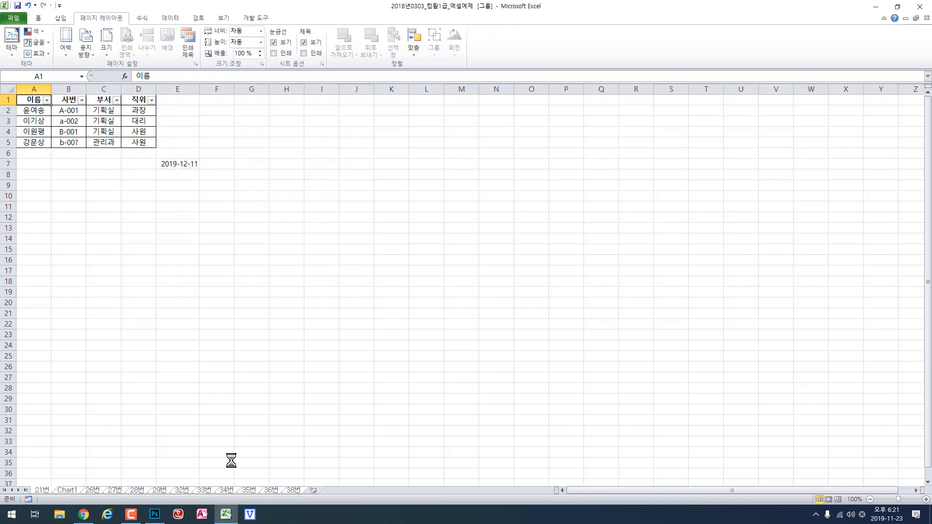
- Ungroup the sheets by selecting sheet 32번, go back to sheet 21번, and switch to Chrome
left_click(180, 490)
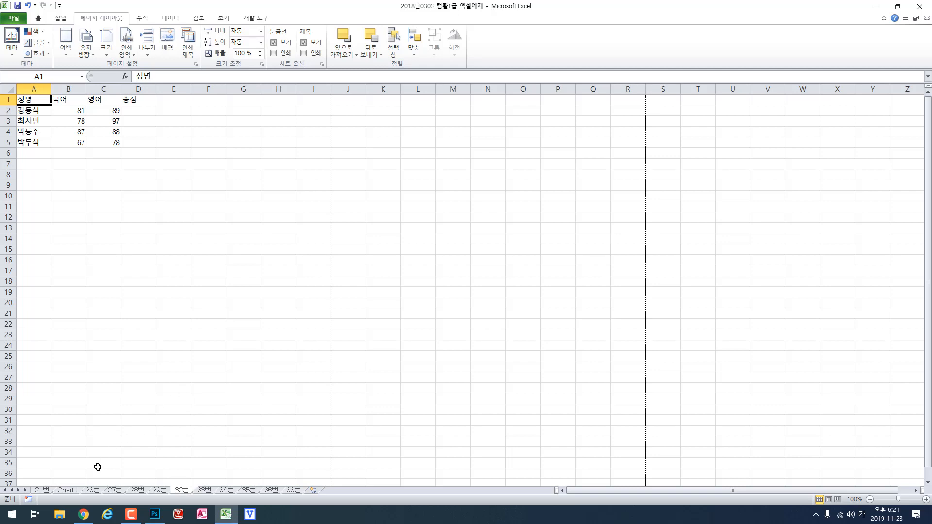
left_click(43, 489)
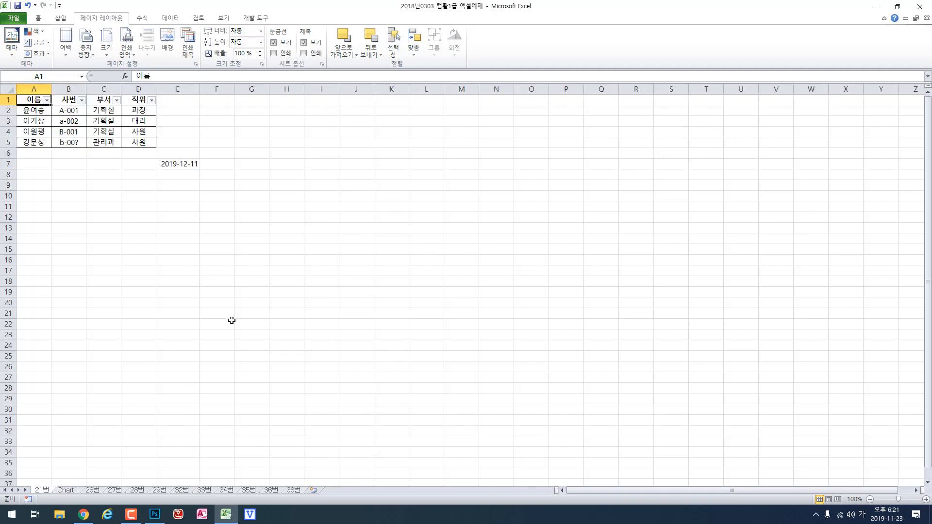
left_click(84, 514)
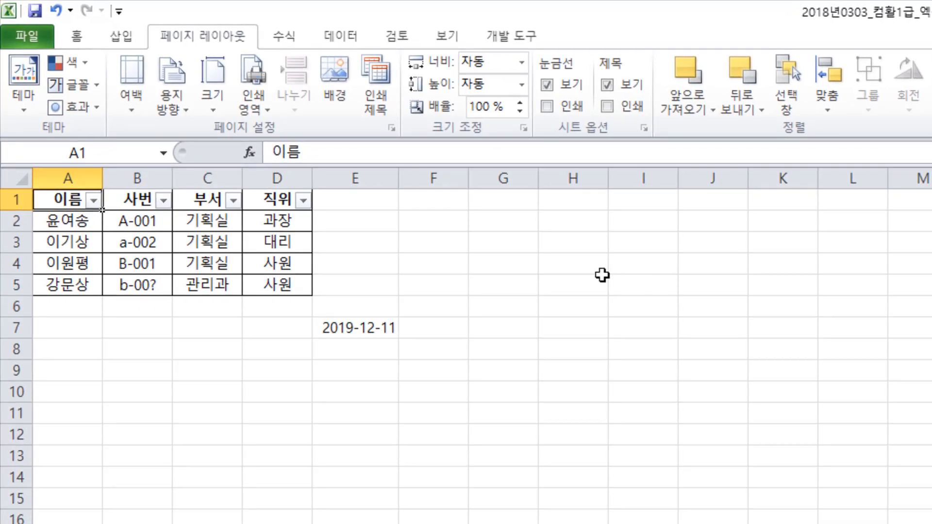
- Split the sales frequency sheet's window at cell C2, look through the panes, and remove the split
key("ctrl+Page_Down")
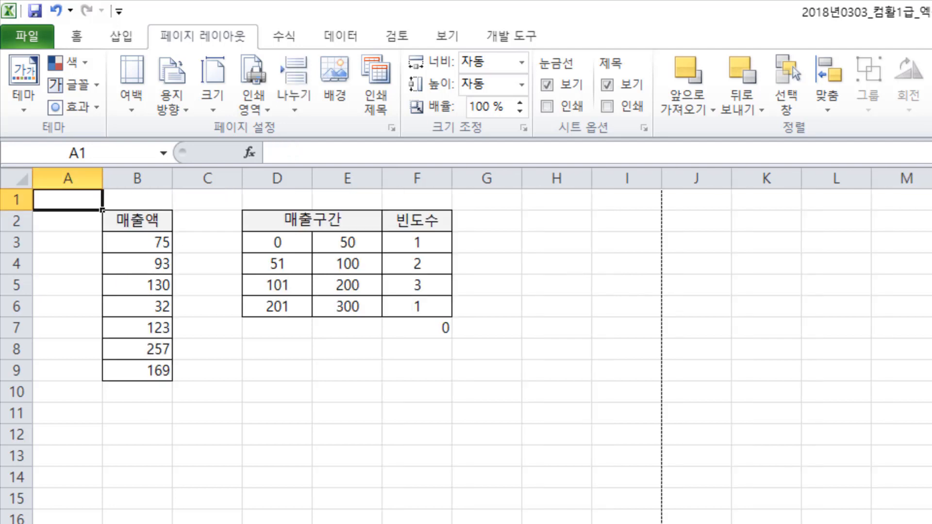
left_click(216, 222)
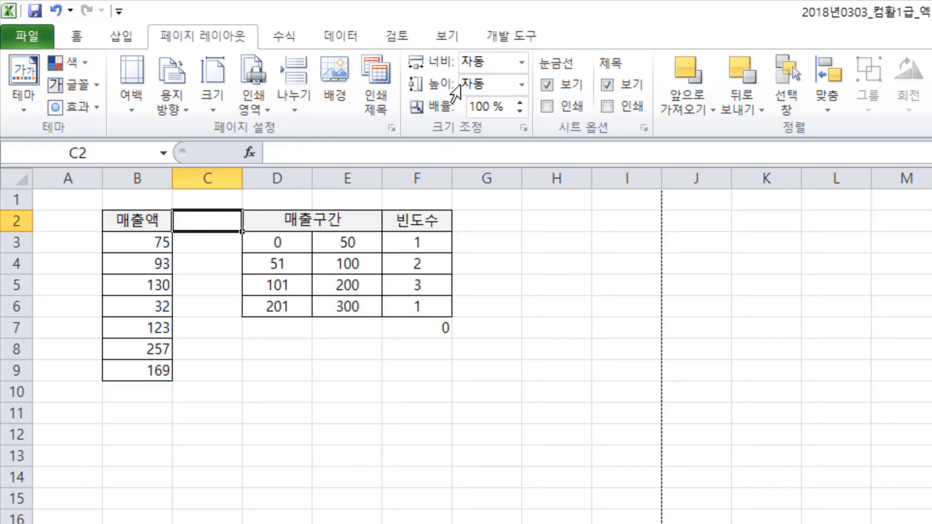
left_click(447, 37)
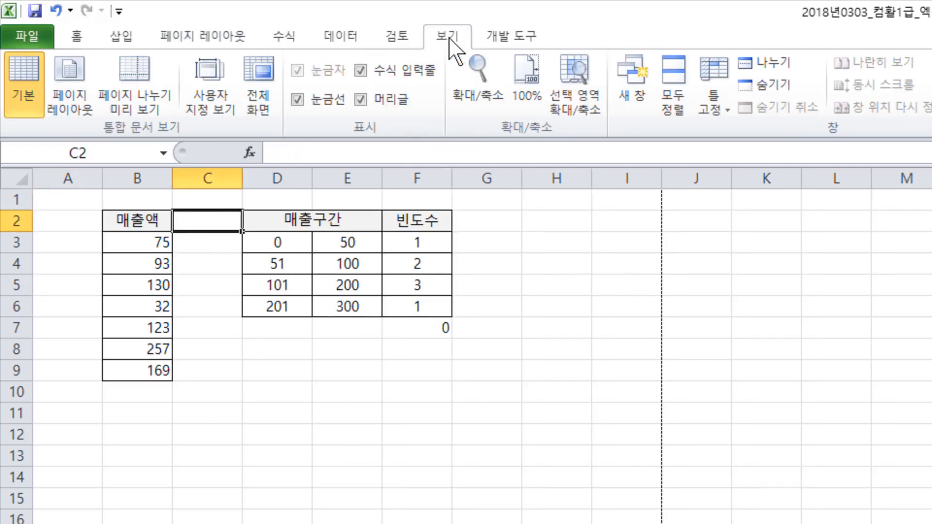
left_click(776, 62)
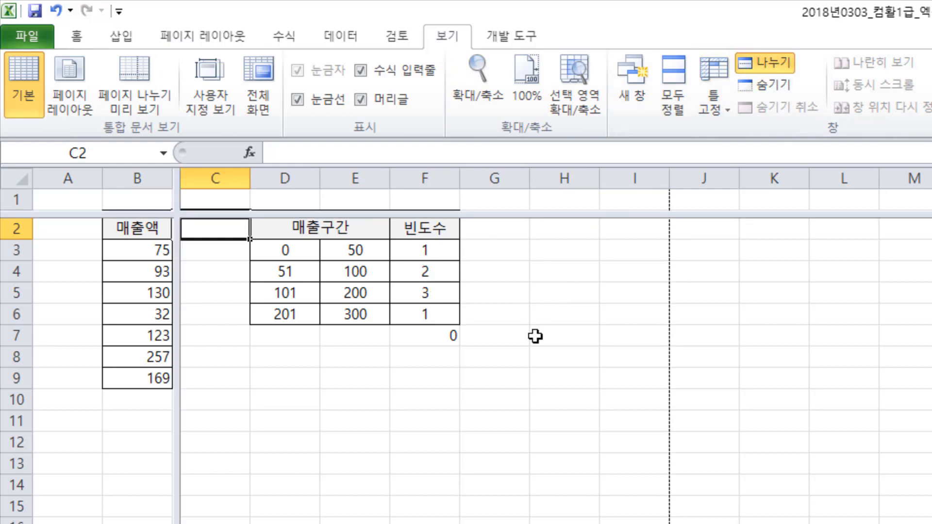
scroll(543, 281, "up", 1)
scroll(543, 282, "down", 5)
scroll(543, 282, "up", 5)
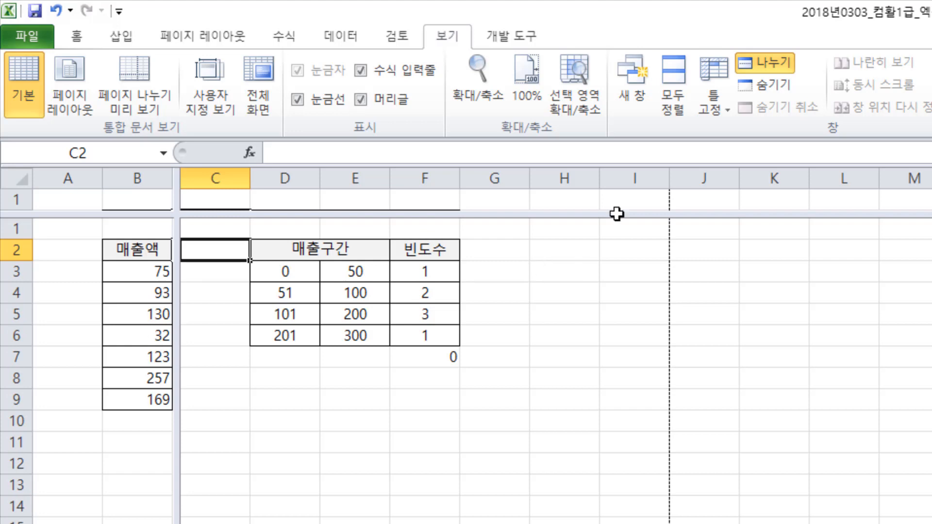
left_click(763, 62)
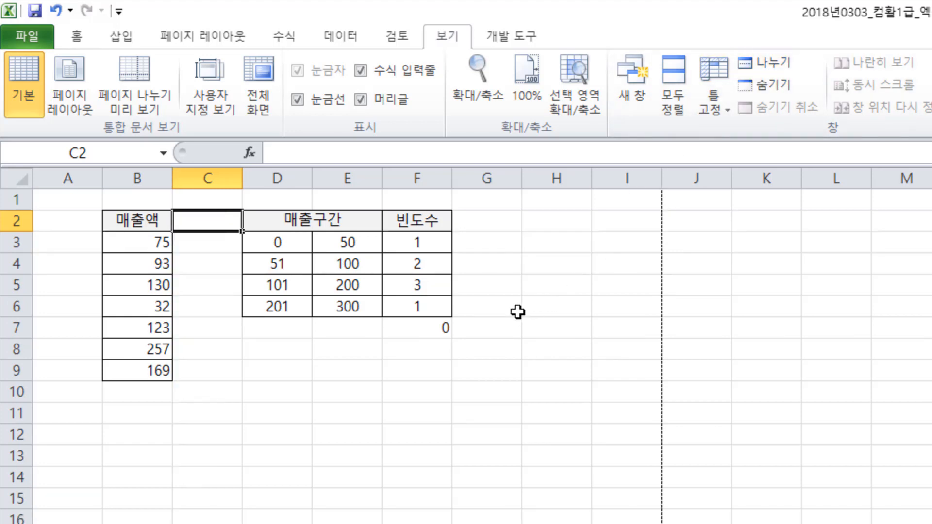
- Check the header area of the sheet in Page Layout view, return to Normal view, and switch to Chrome
left_click(69, 105)
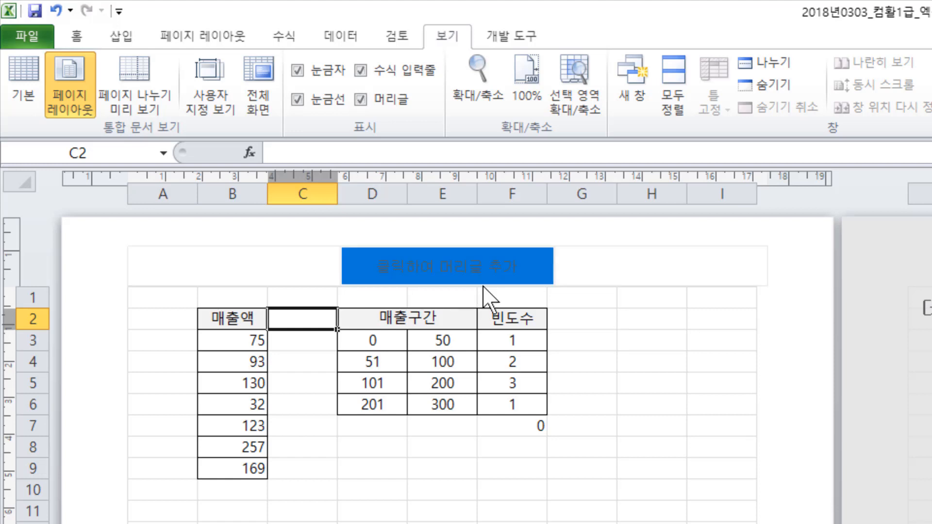
left_click(76, 35)
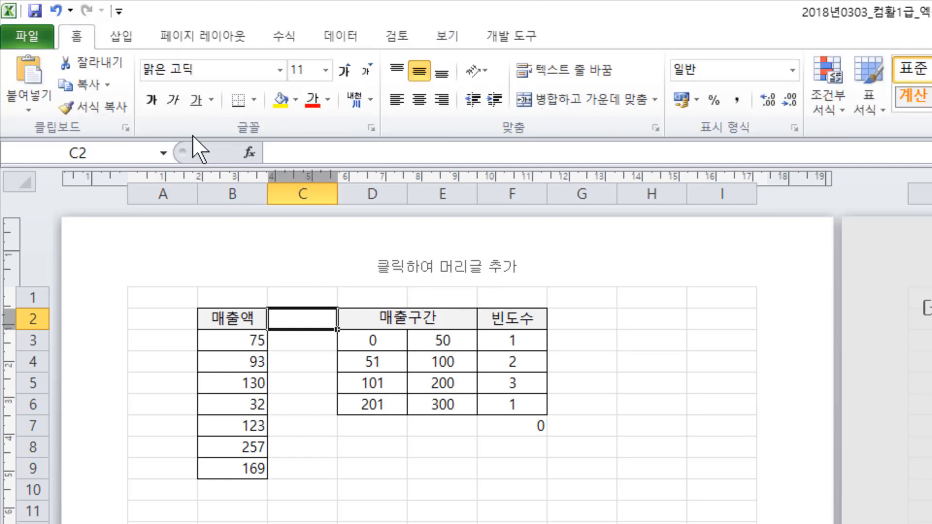
left_click(447, 35)
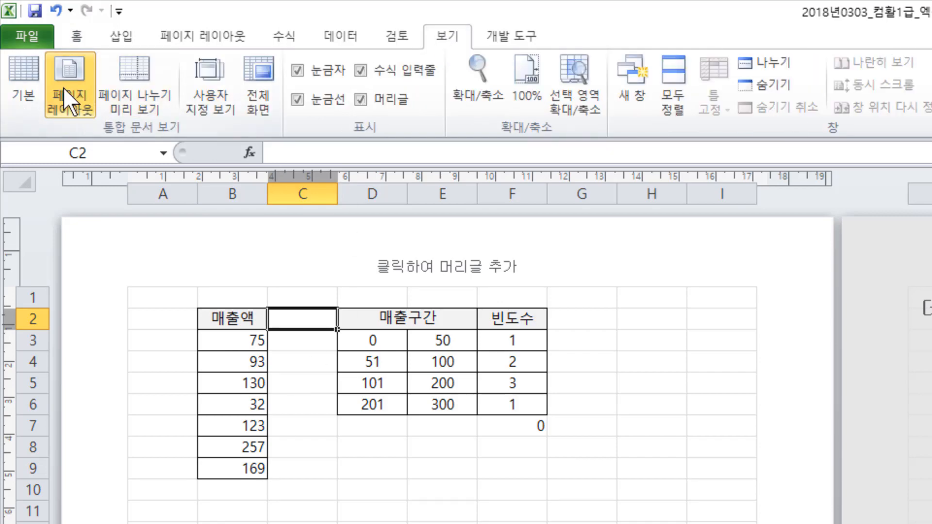
left_click(23, 85)
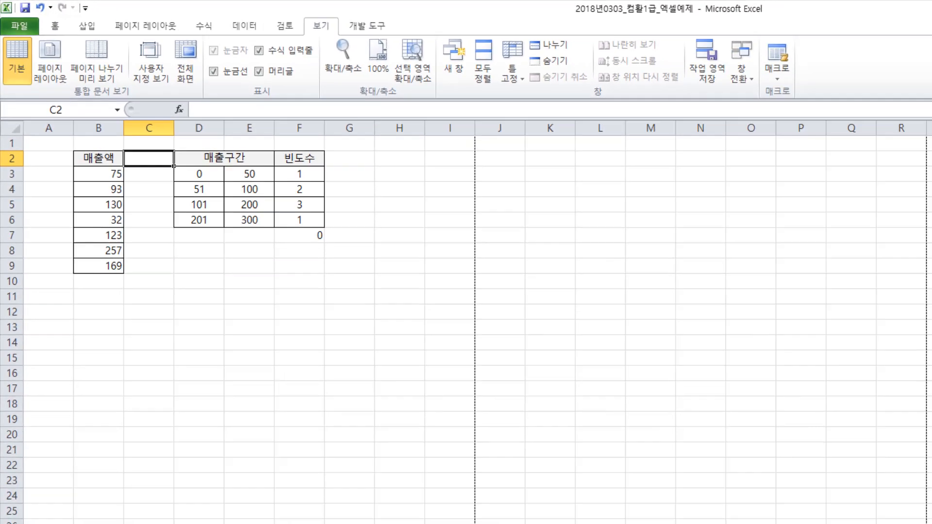
left_click(84, 514)
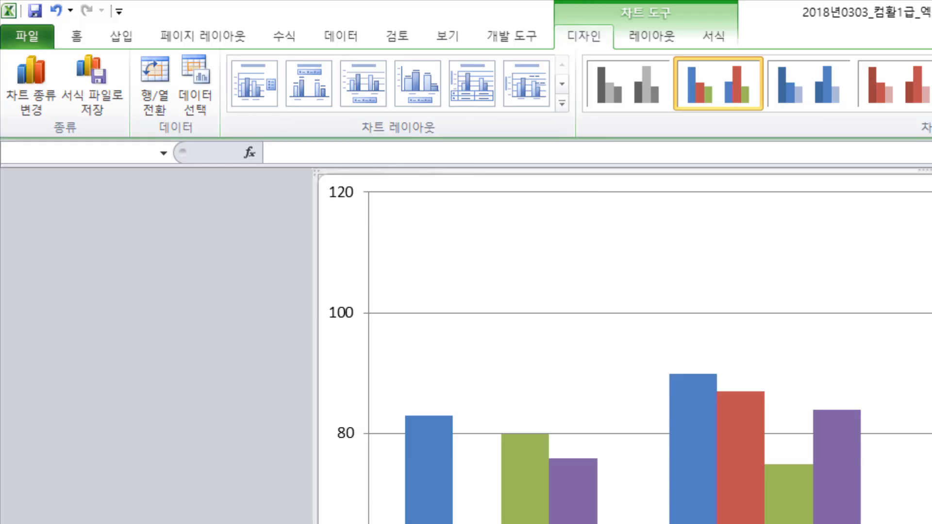
- Inspect the header/footer settings and header editor in the Page Setup of chart sheet Chart1, and close them without changes
left_click(220, 41)
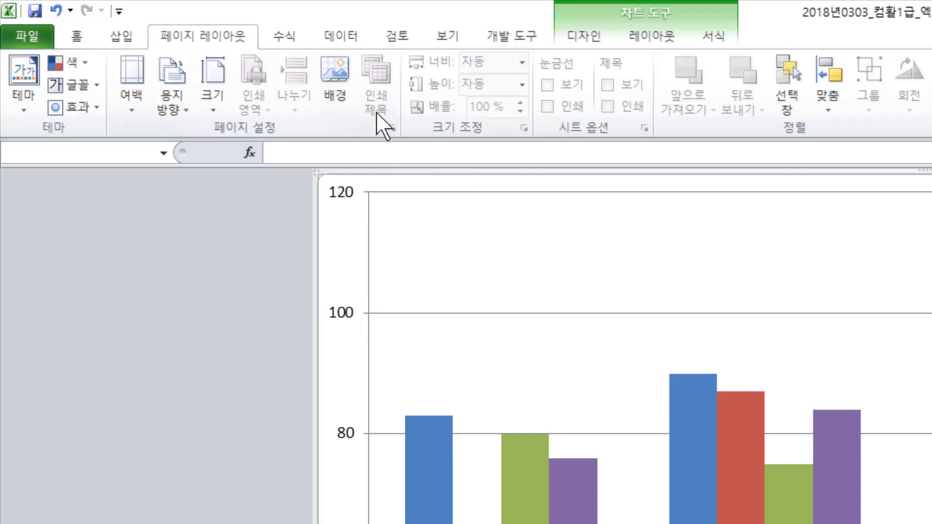
left_click(391, 128)
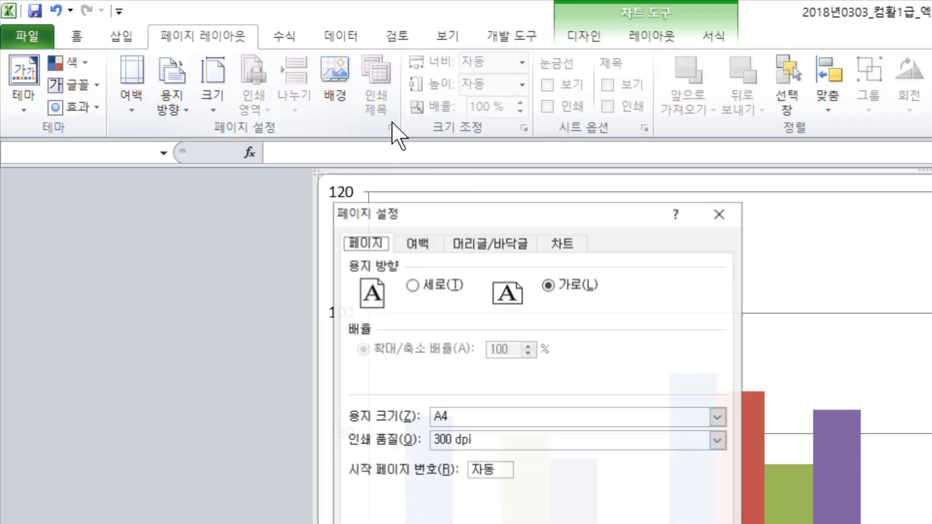
left_click(491, 250)
left_click(494, 371)
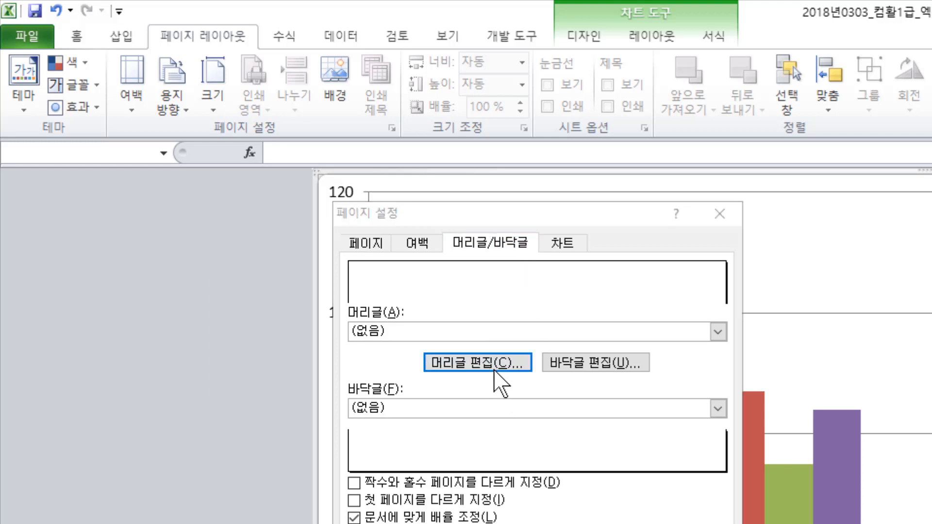
left_click(842, 203)
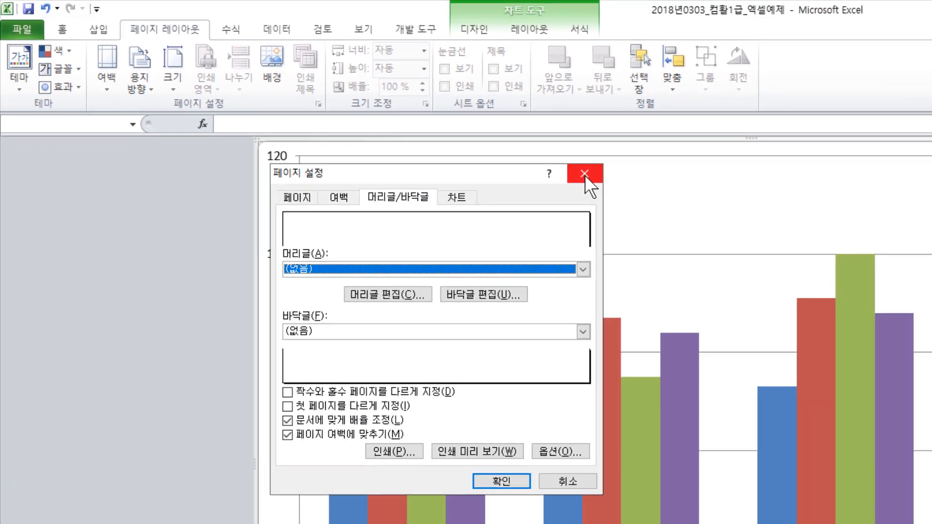
left_click(584, 175)
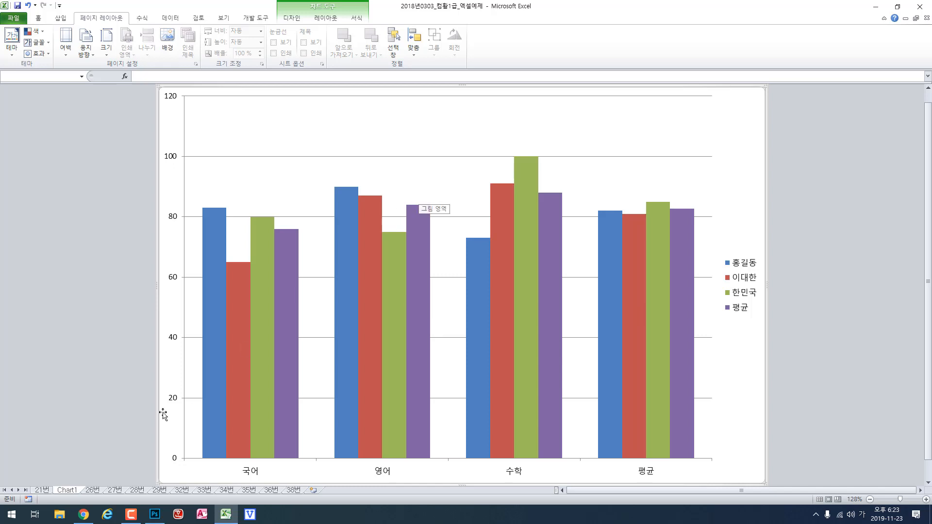
- Switch to Chrome, read the explanation of question 31, and move on to question 32
left_click(84, 515)
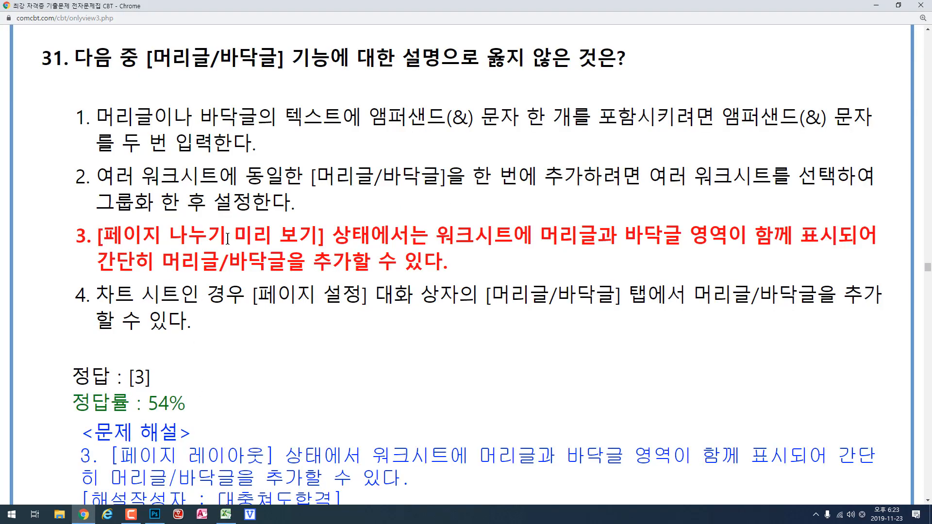
scroll(328, 265, "down", 15)
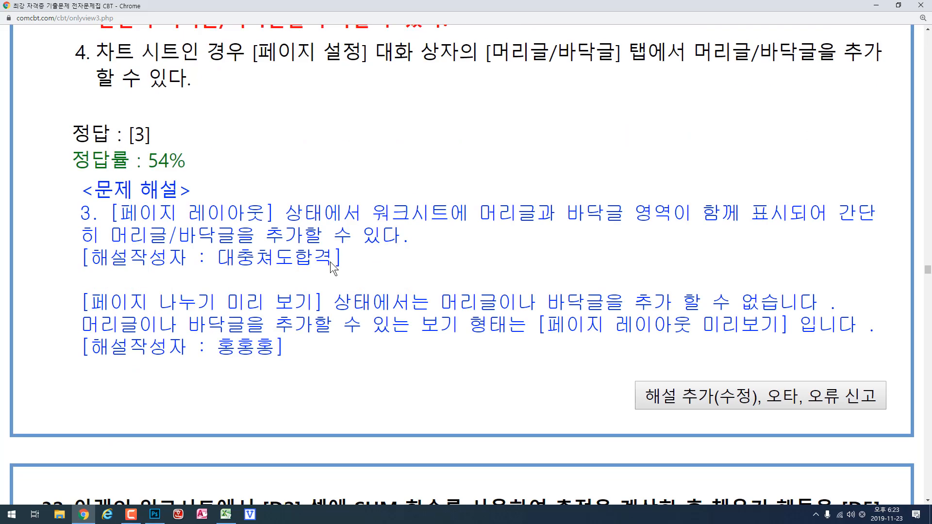
scroll(331, 262, "up", 1)
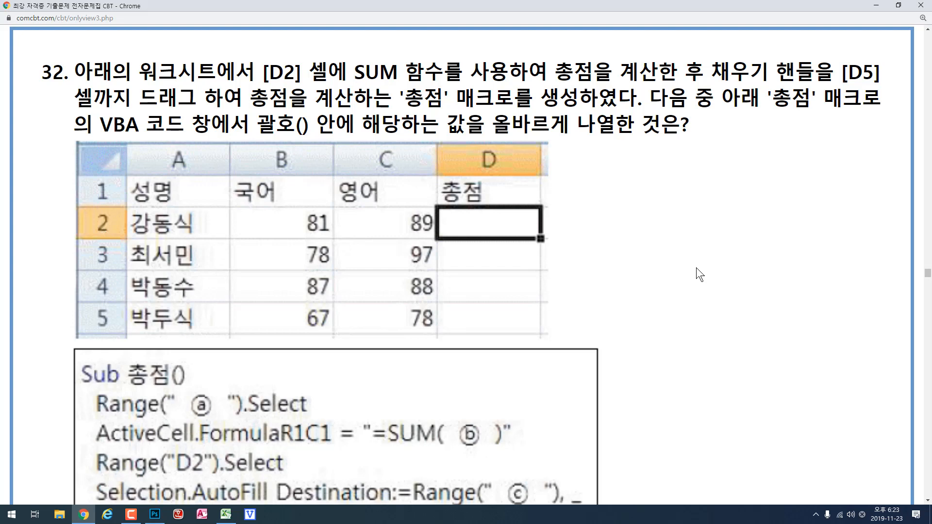
- Examine question 32's score table, the 총점 macro code with its blanks, and the answer options
scroll(696, 268, "down", 4)
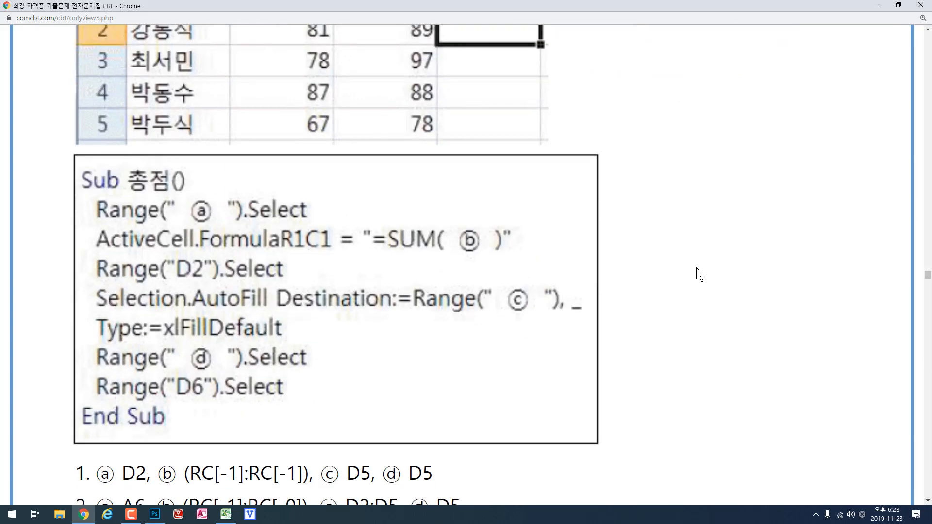
scroll(695, 268, "up", 3)
scroll(696, 267, "down", 1)
scroll(696, 268, "down", 2)
scroll(375, 269, "down", 5)
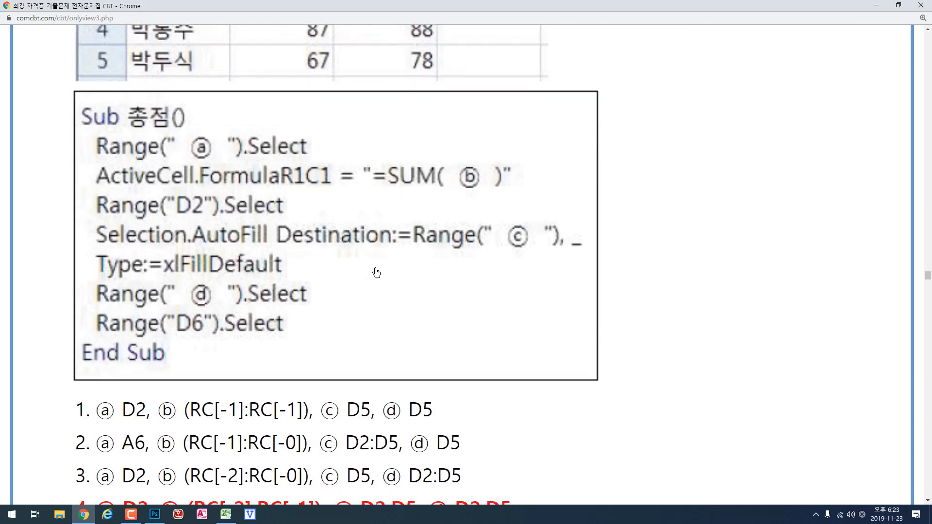
scroll(374, 270, "up", 3)
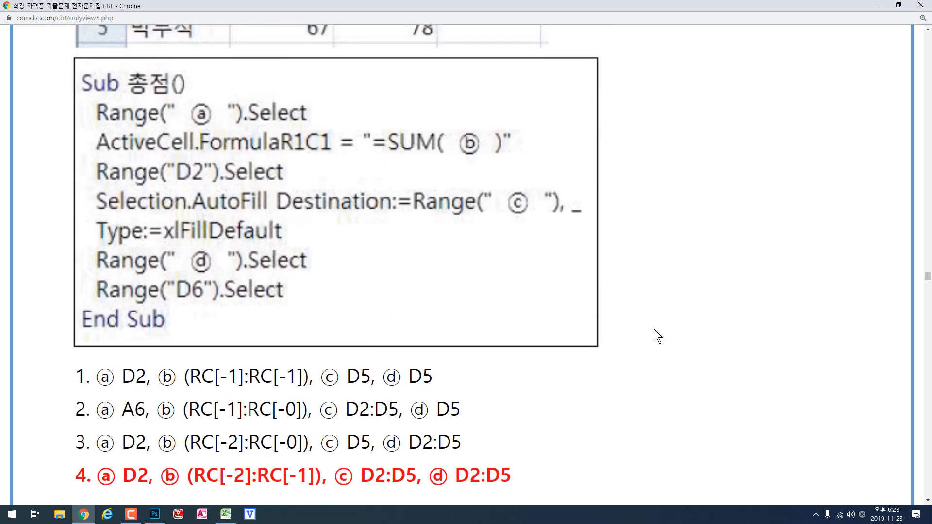
scroll(657, 322, "up", 5)
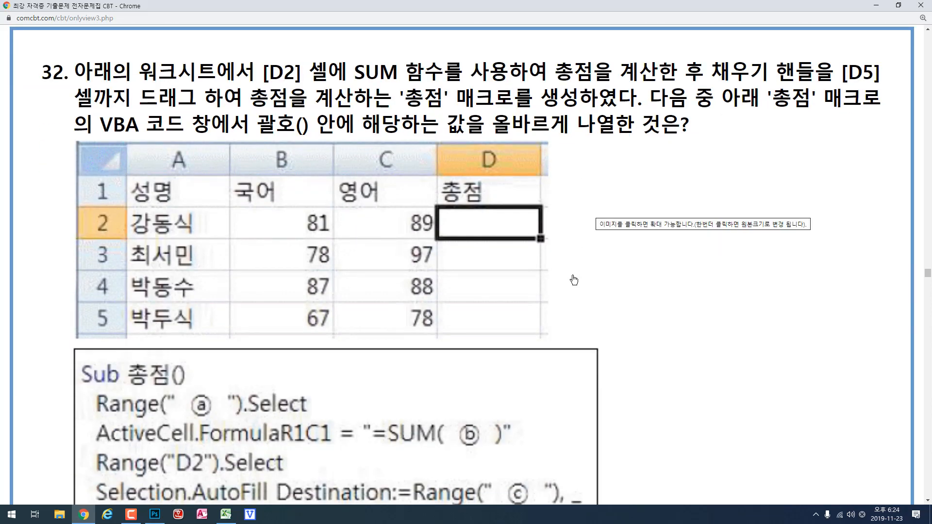
scroll(597, 302, "down", 4)
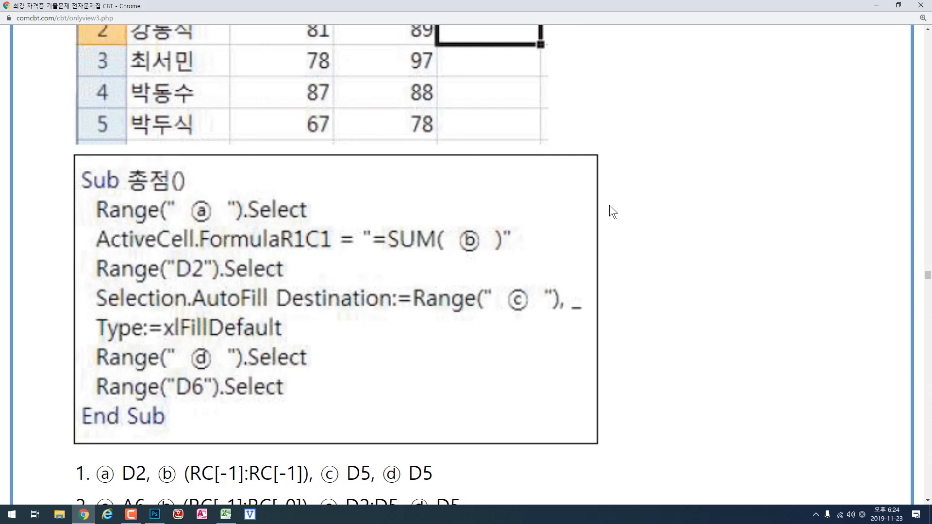
- Switch to Excel, open sheet 32번, and point out cell D2 before selecting cell E9
left_click(226, 514)
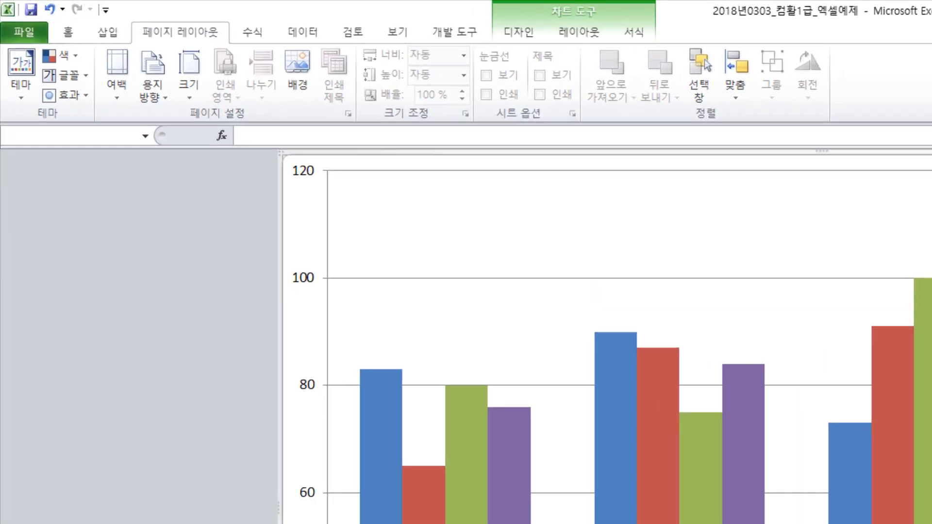
left_click(92, 490)
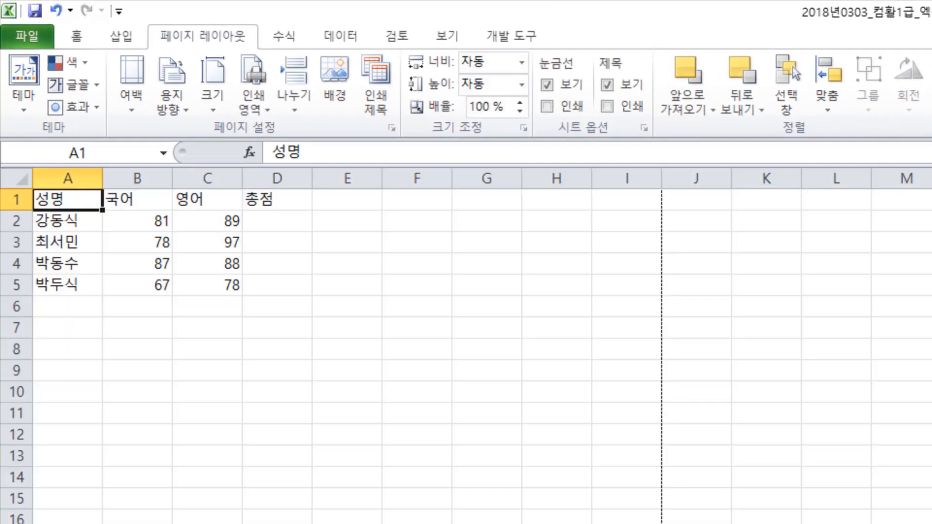
left_click(263, 223)
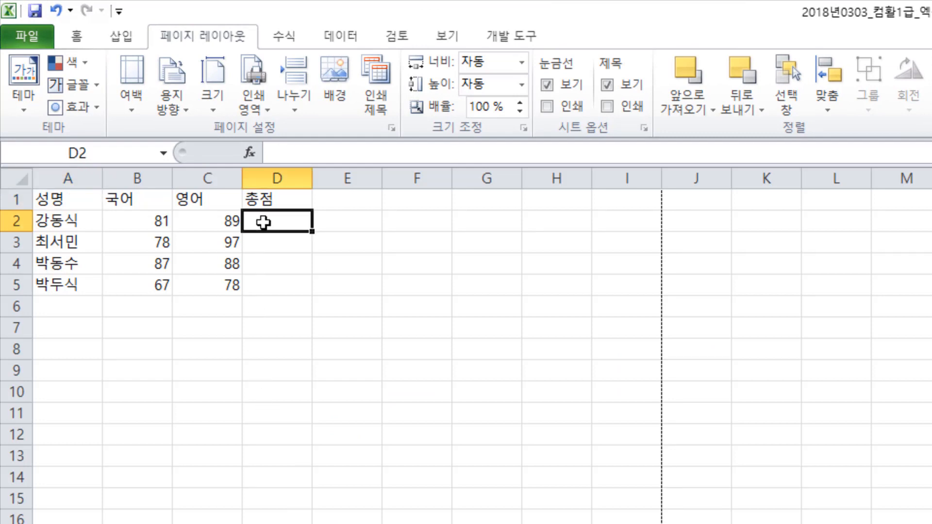
left_click(365, 378)
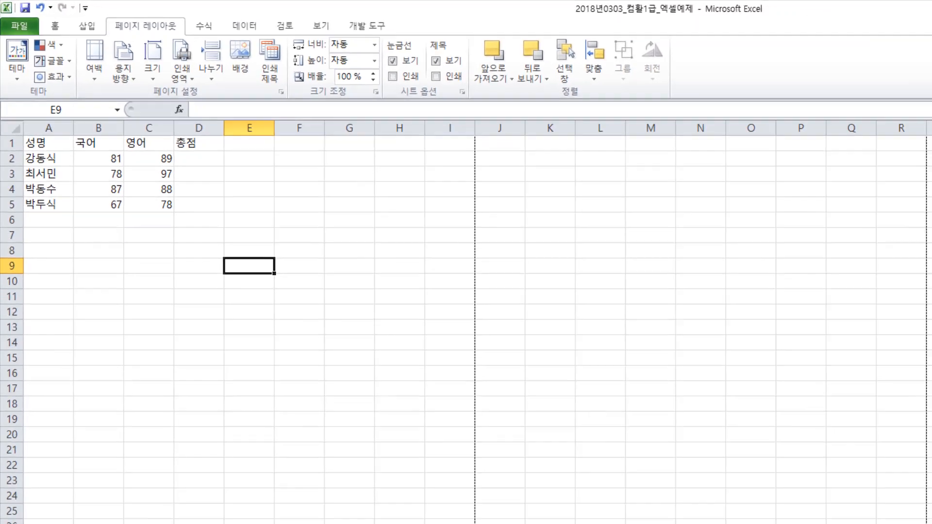
- Switch to Chrome and compare the 총점 macro's Range, SUM and AutoFill blanks with the answer options of question 32
left_click(226, 515)
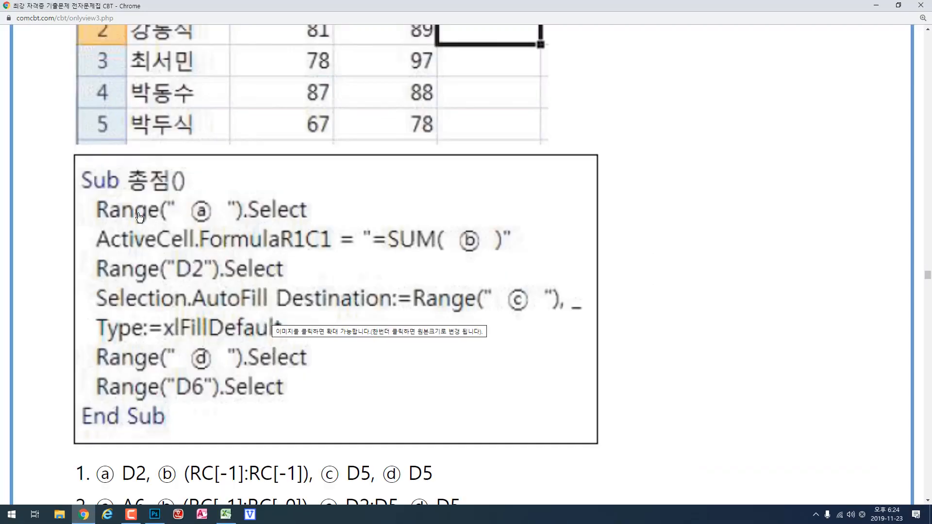
scroll(138, 214, "down", 3)
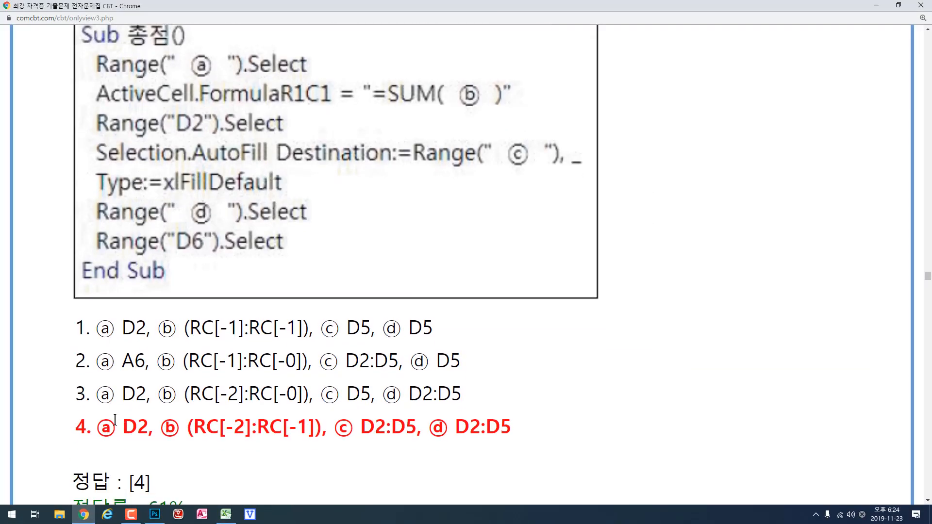
scroll(140, 329, "up", 2)
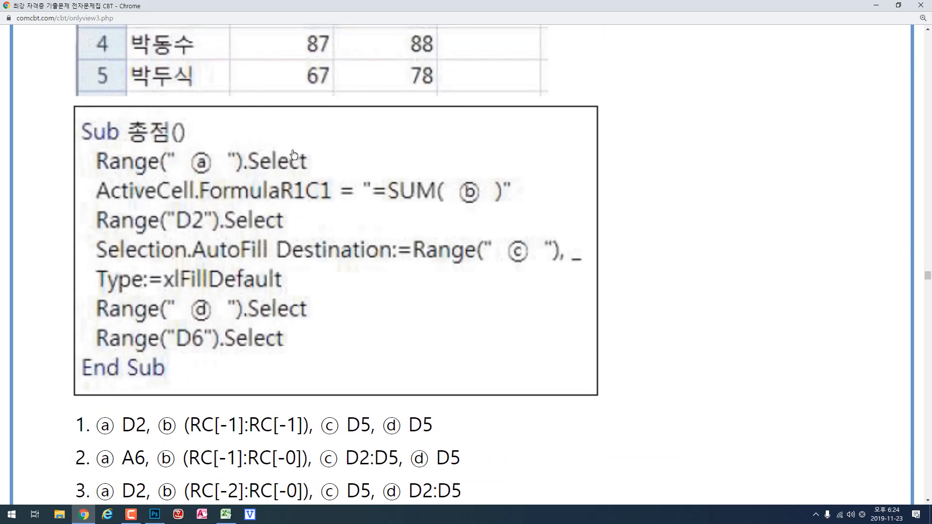
scroll(296, 160, "up", 3)
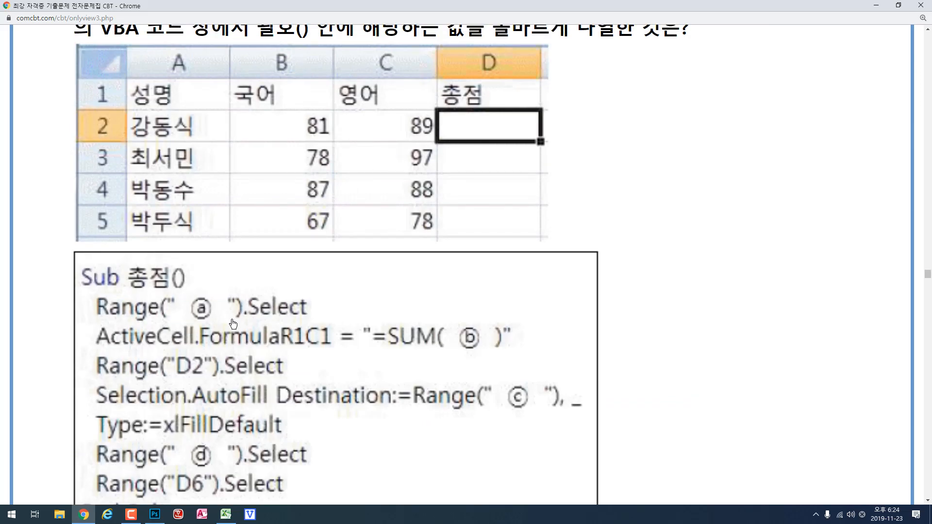
scroll(221, 315, "up", 2)
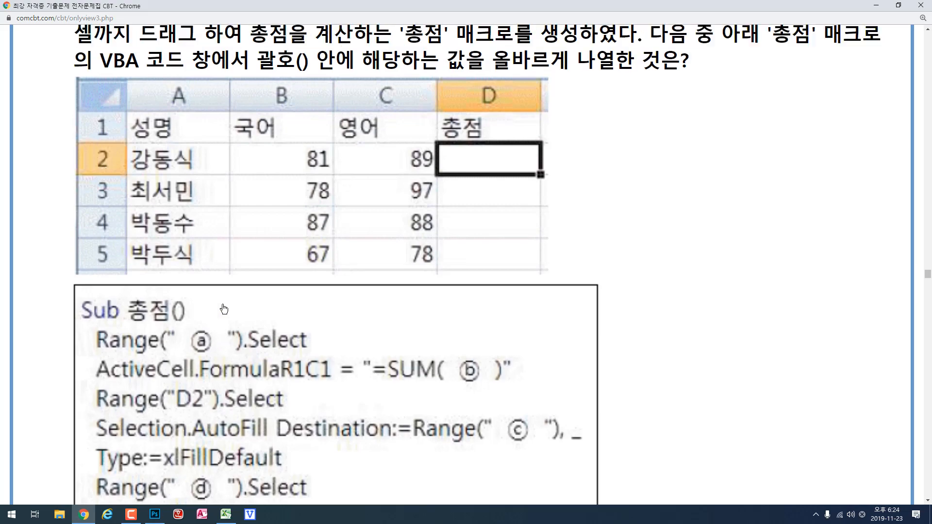
scroll(223, 309, "down", 1)
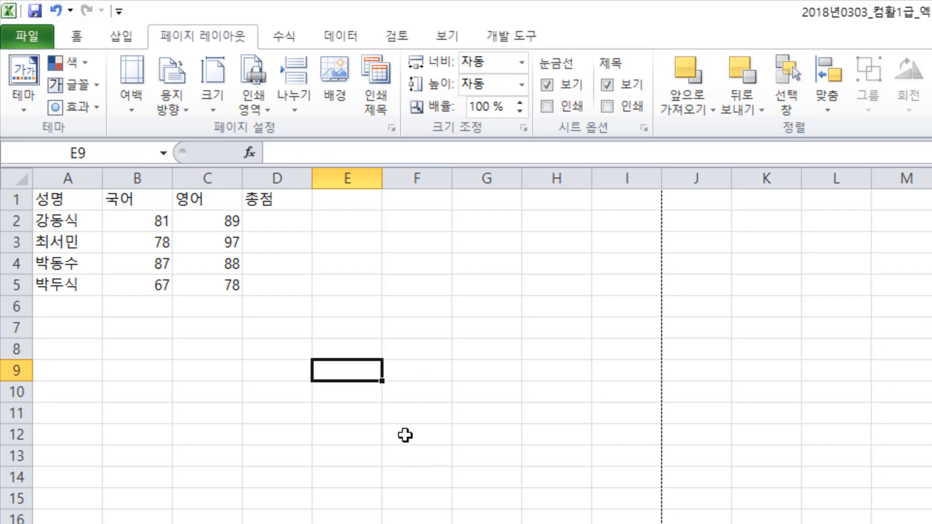
- Start recording a macro named 총점, stored in the current workbook
left_click(512, 38)
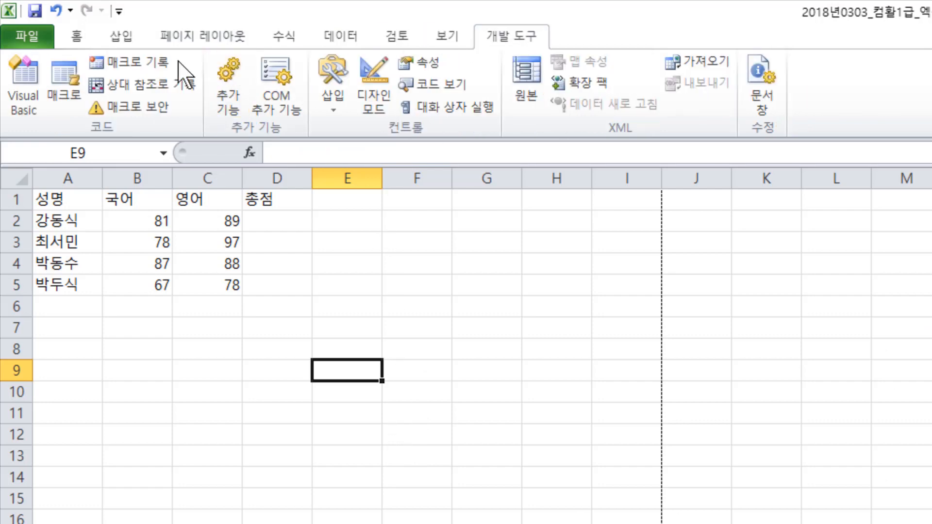
left_click(149, 60)
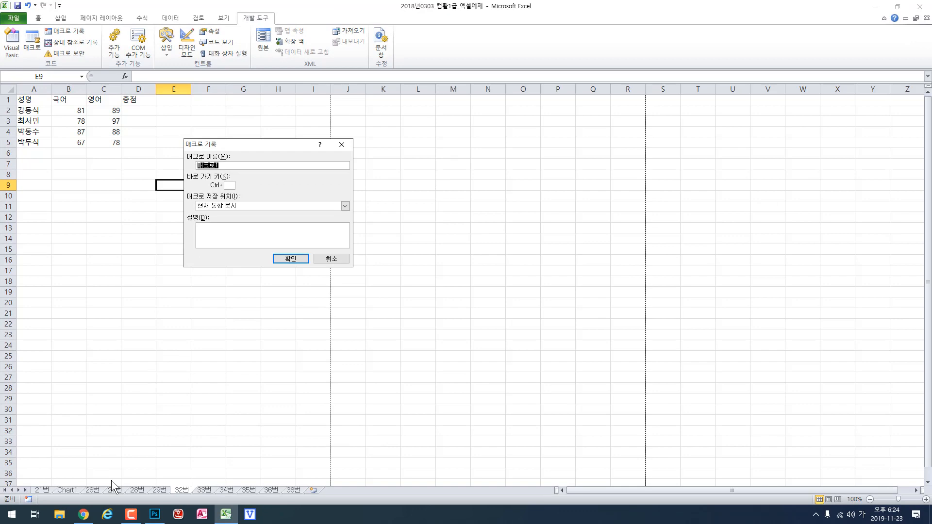
left_click(89, 517)
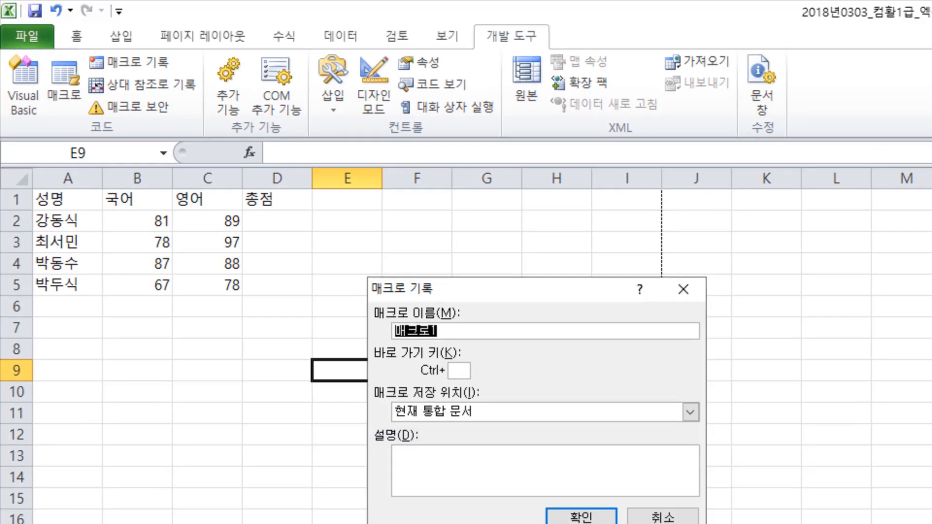
type("총점")
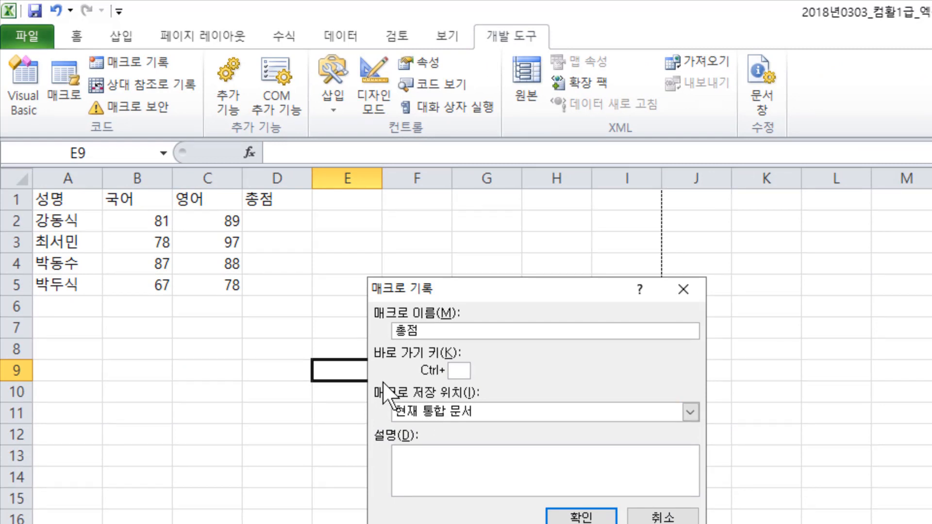
left_click(584, 515)
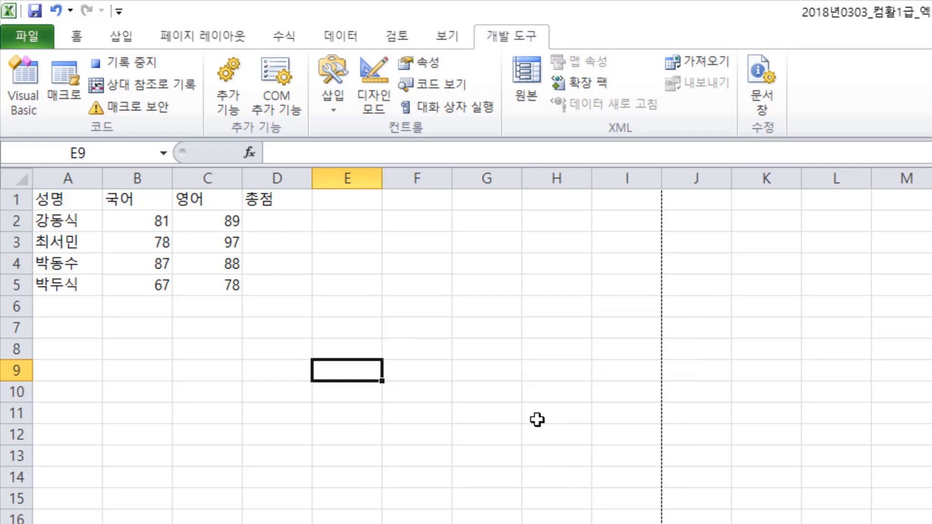
- Enter an automatic sum of B2:C2 in cell D2 as the first 총점 value
left_click(269, 223)
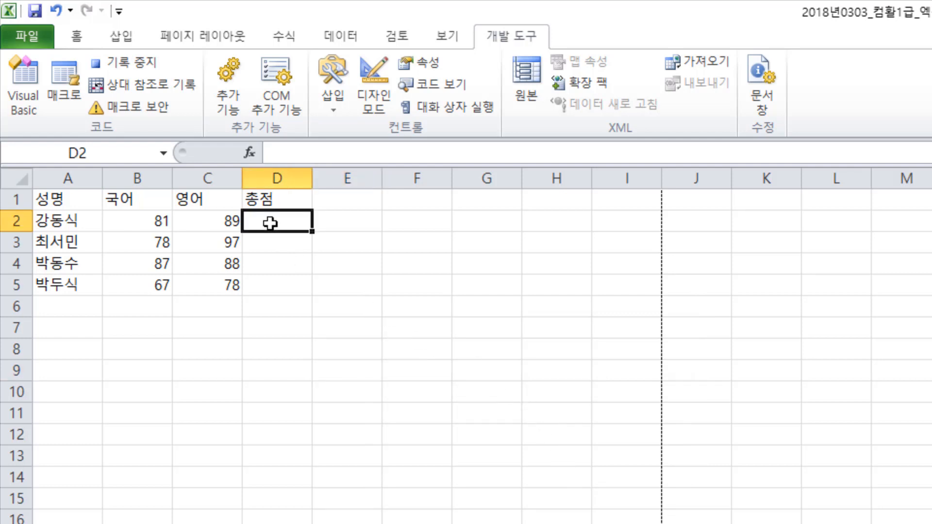
left_click(284, 38)
left_click(73, 82)
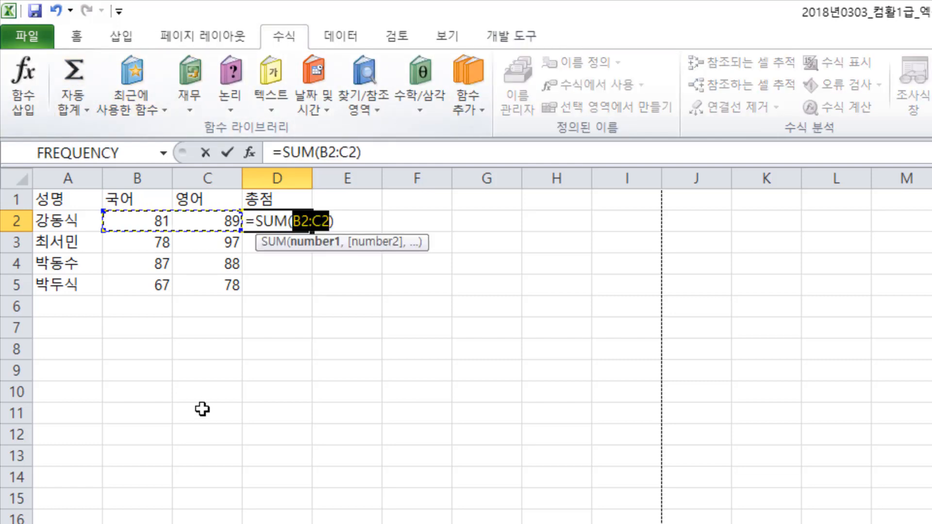
key("Return")
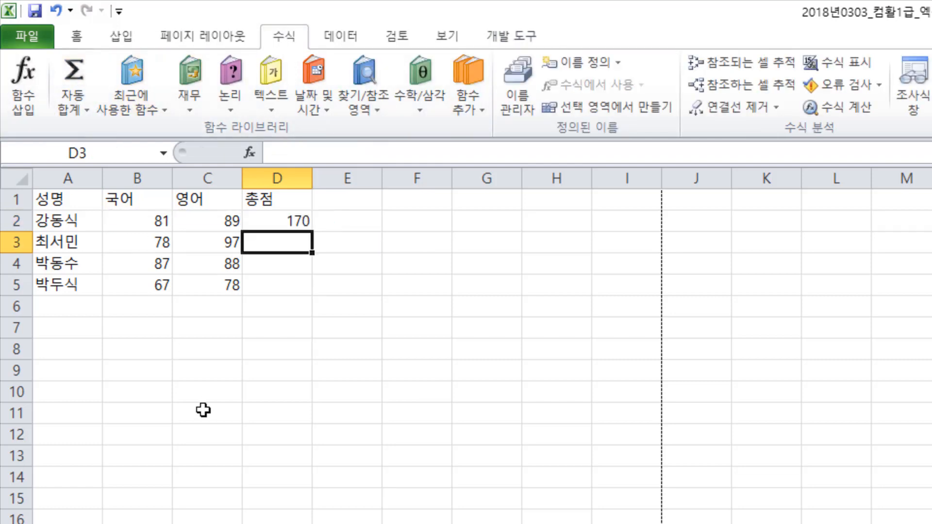
- Fill D2's formula down to D5 and end the macro recording with cell D6 selected
left_click(256, 222)
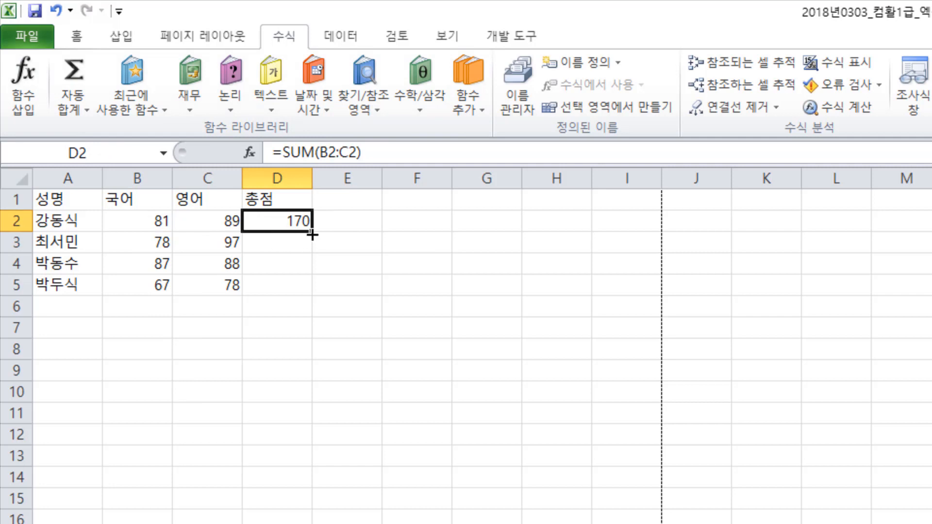
left_click_drag(308, 244, 296, 290)
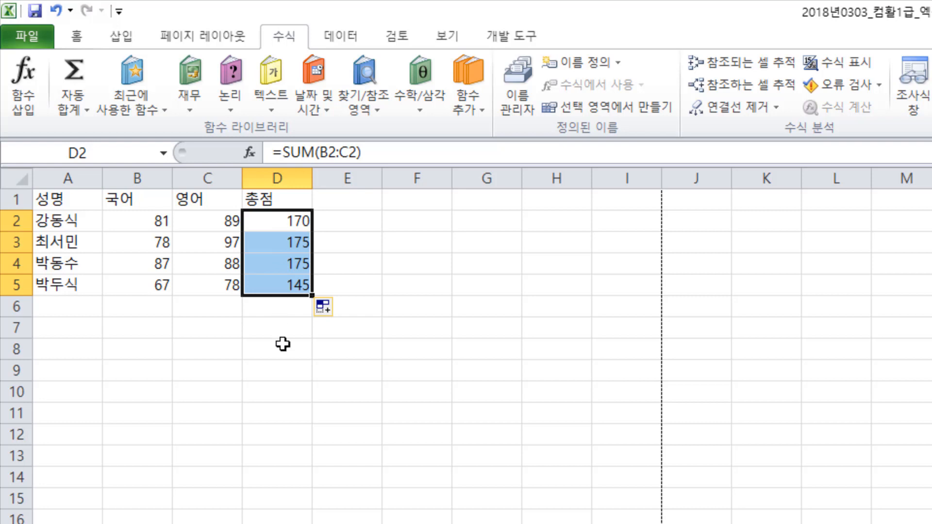
left_click(283, 304)
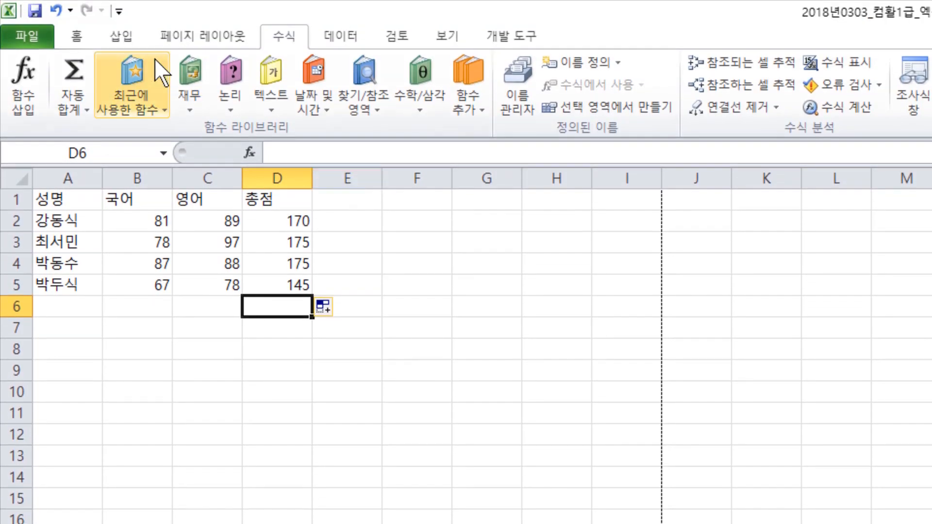
left_click(502, 37)
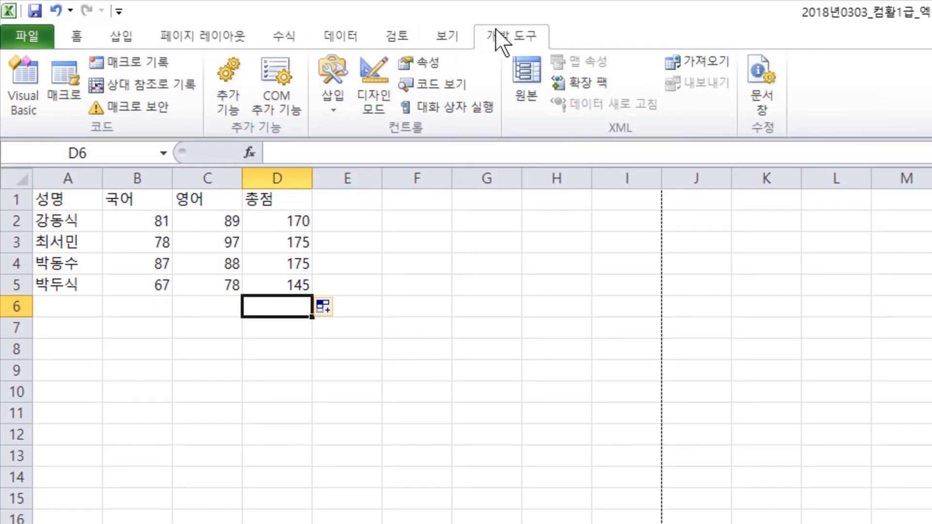
- Open the recorded 총점 macro's VBA code for editing
left_click(63, 80)
left_click(342, 338)
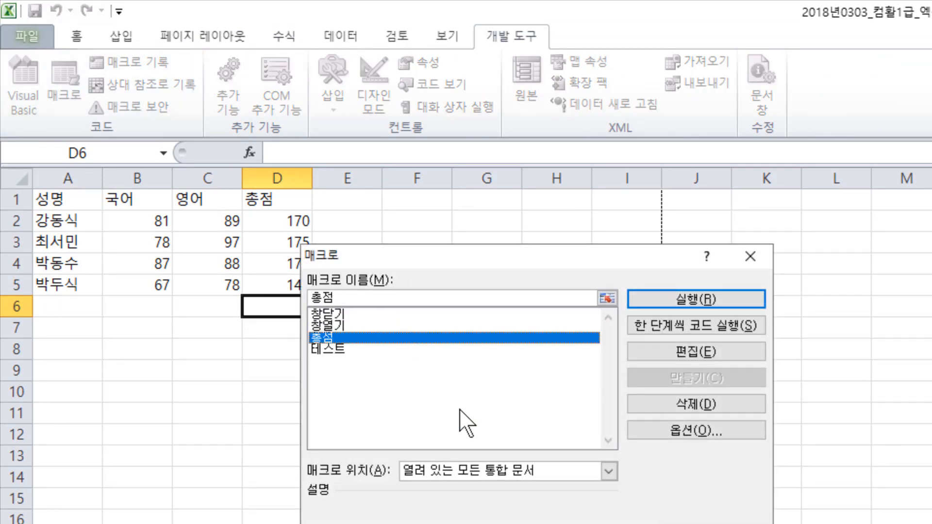
left_click(698, 346)
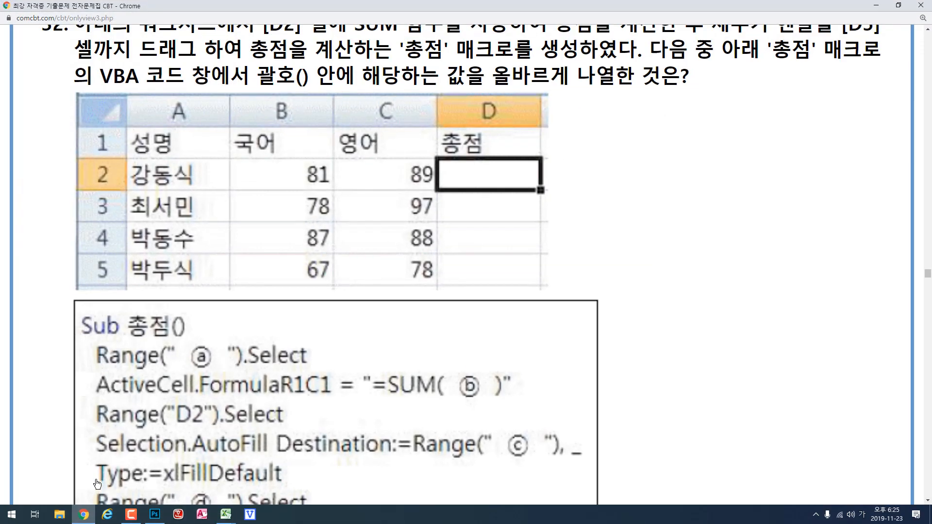
- Compare question 32's code blanks in Chrome with the recorded macro's first Range selection and SUM formula lines in the Visual Basic editor
scroll(293, 363, "down", 4)
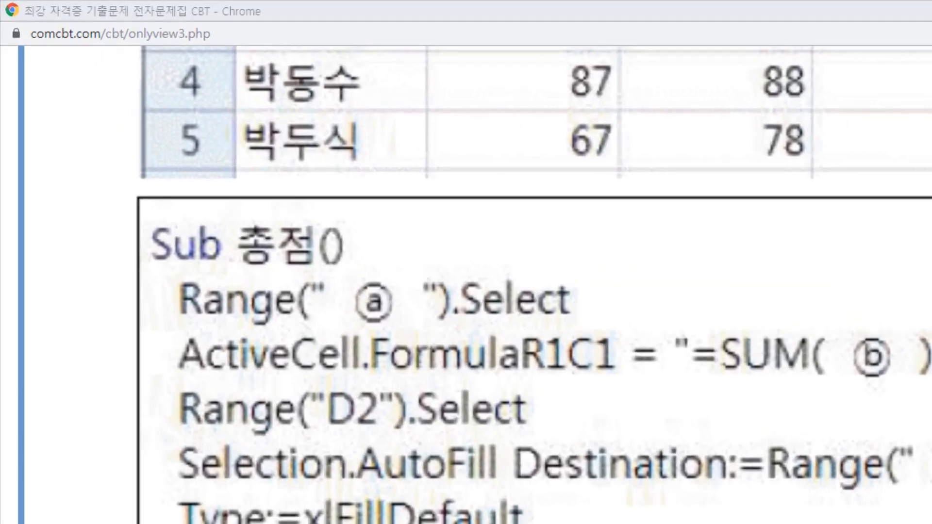
left_click(226, 516)
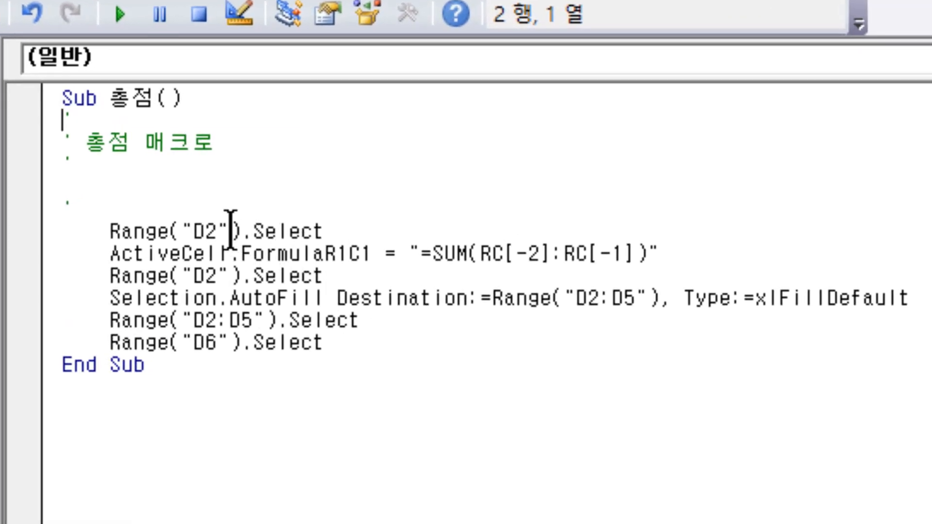
left_click(231, 229)
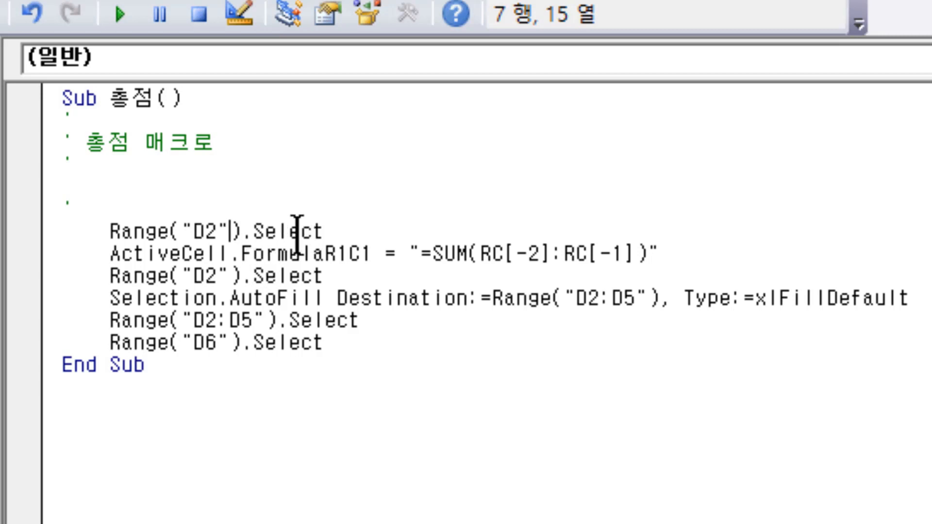
left_click(205, 254)
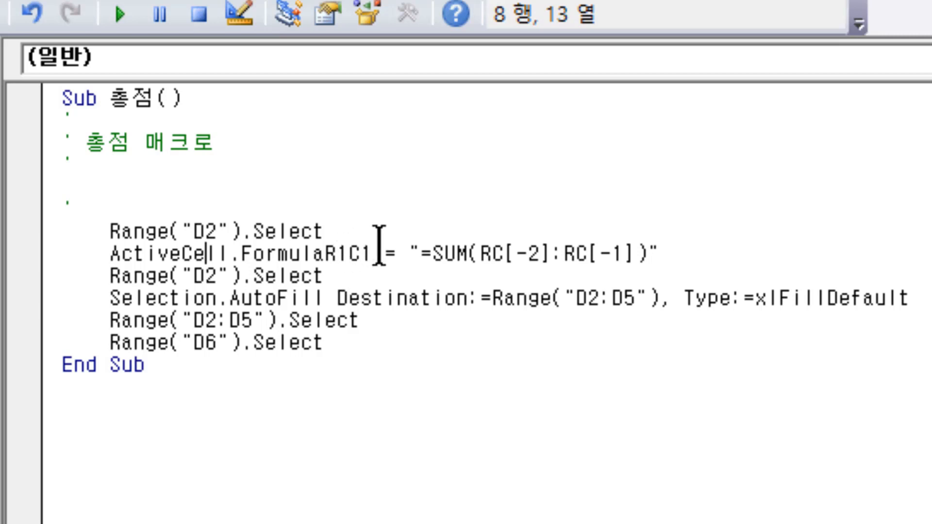
left_click(490, 253)
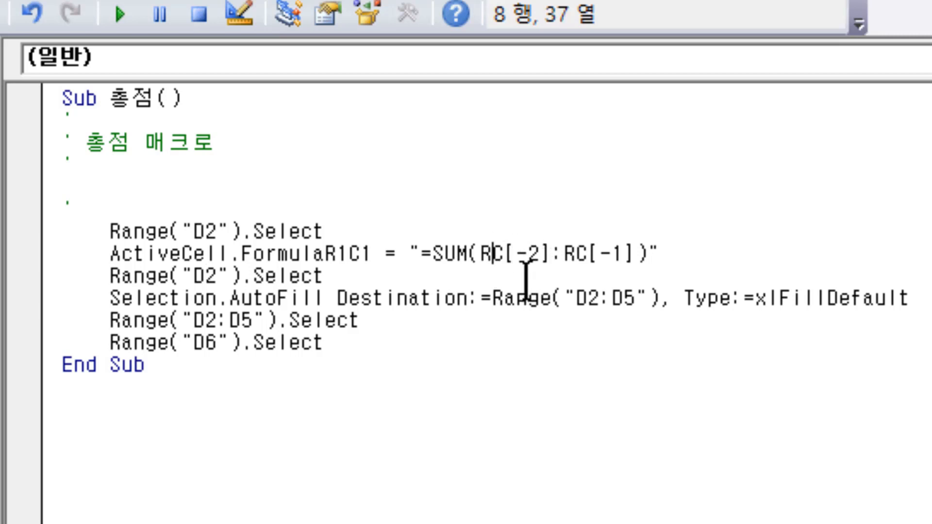
left_click(576, 254)
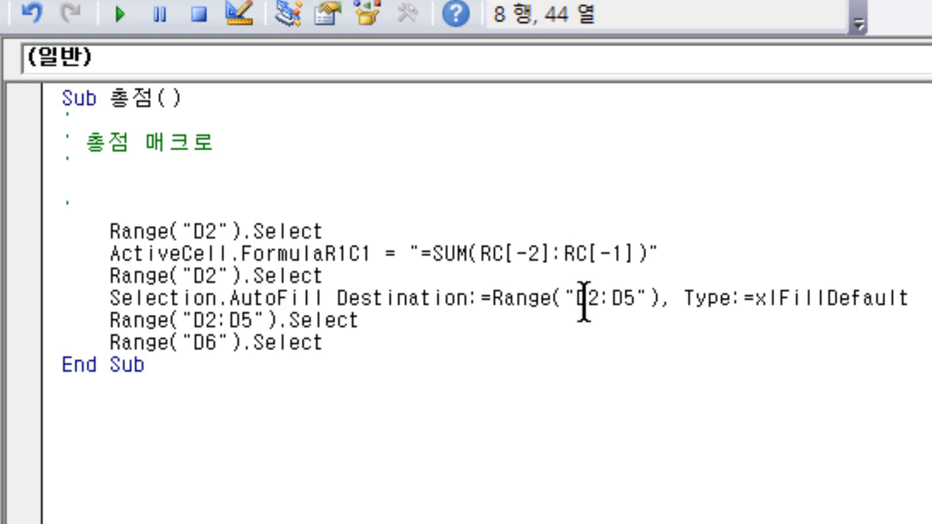
left_click(611, 254)
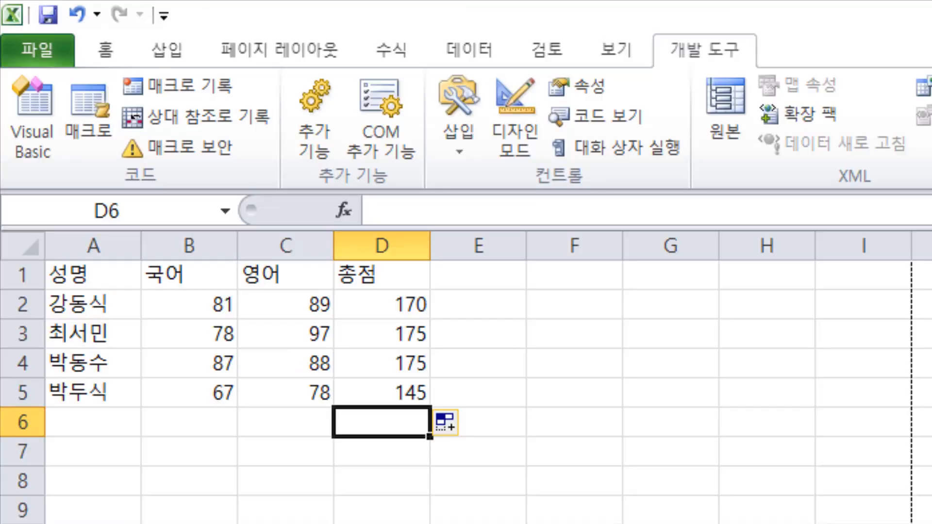
- On the Excel score sheet, trace the relative column offsets from D2 to cells C2 and B2
left_click(381, 309)
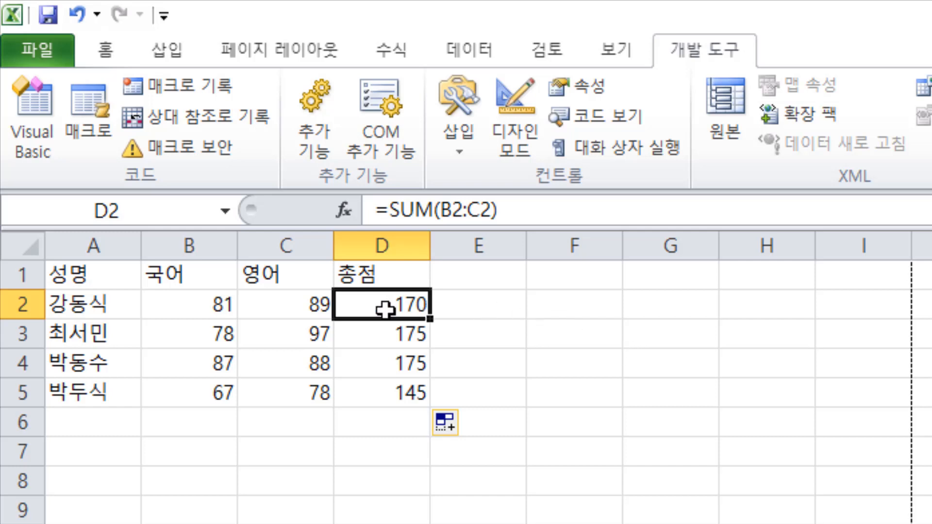
left_click(202, 303)
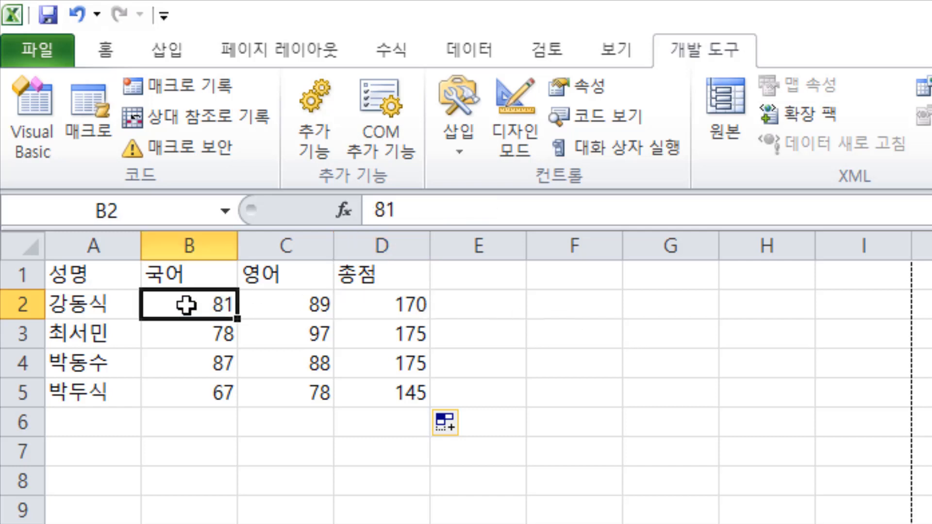
left_click(384, 303)
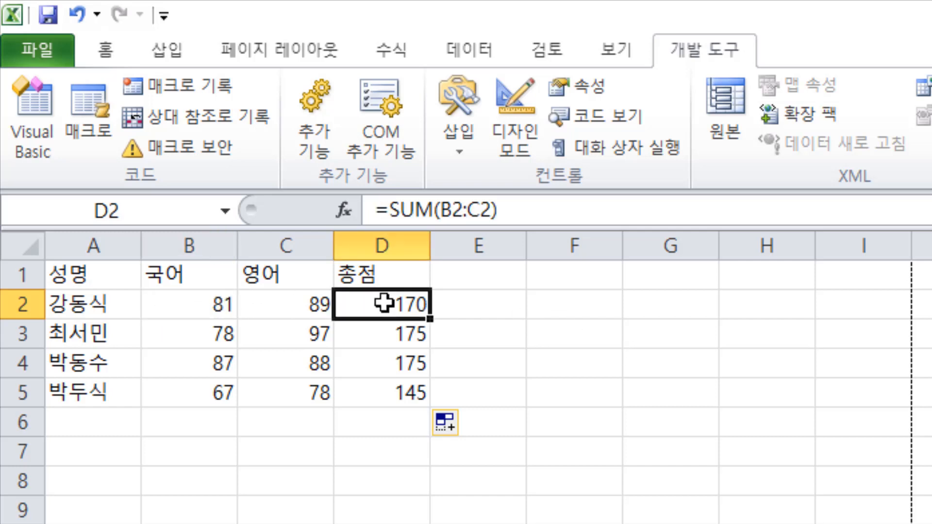
left_click(299, 300)
left_click(193, 303)
left_click(392, 311)
left_click(293, 312)
left_click(196, 304)
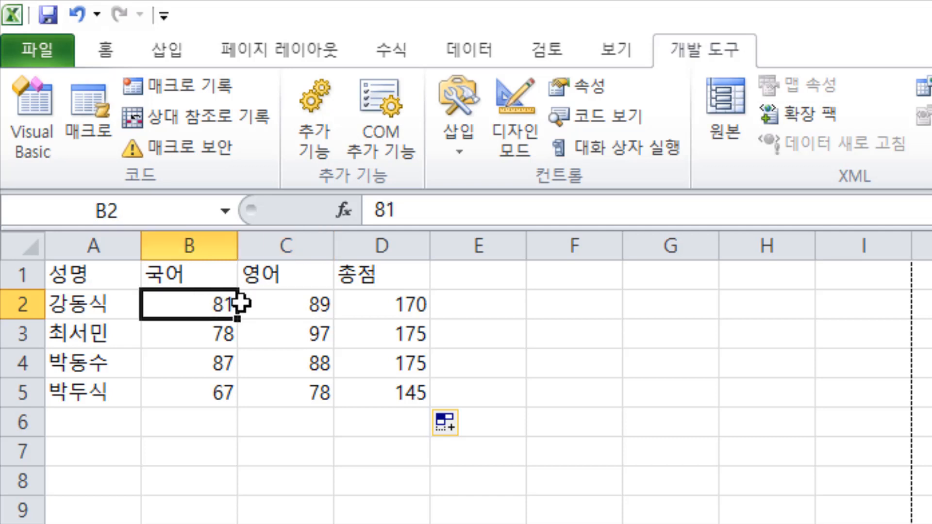
left_click_drag(241, 303, 271, 301)
left_click(413, 302)
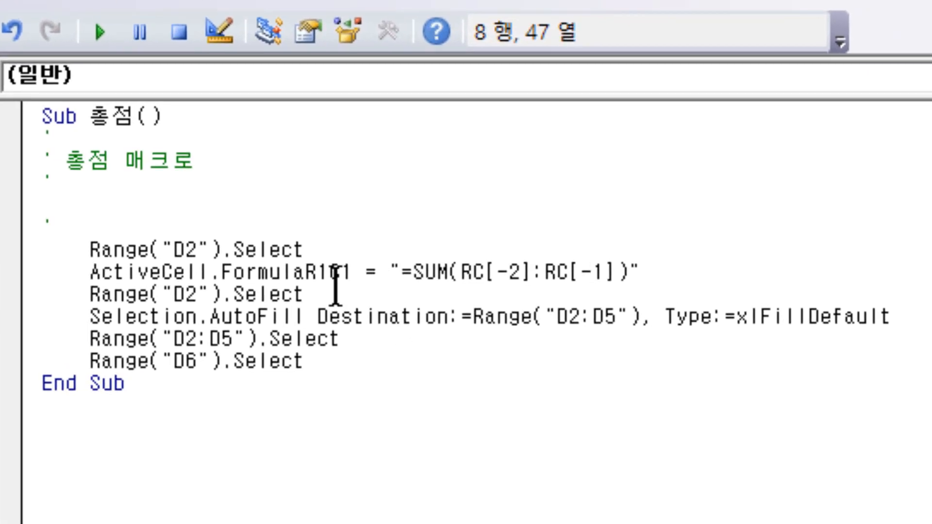
- Switch to the Visual Basic editor and examine the second Range("D2").Select line and the AutoFill line's Destination and Type arguments
left_click(332, 291)
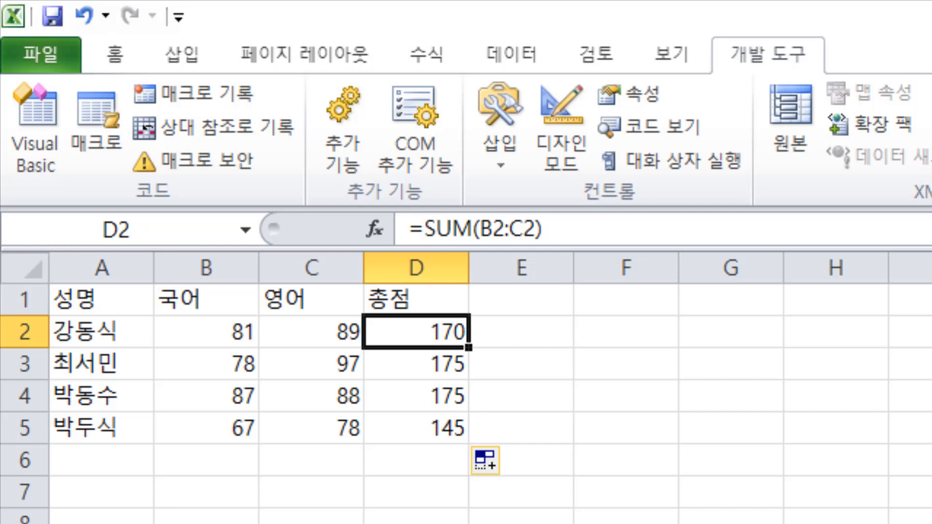
key("alt+F11")
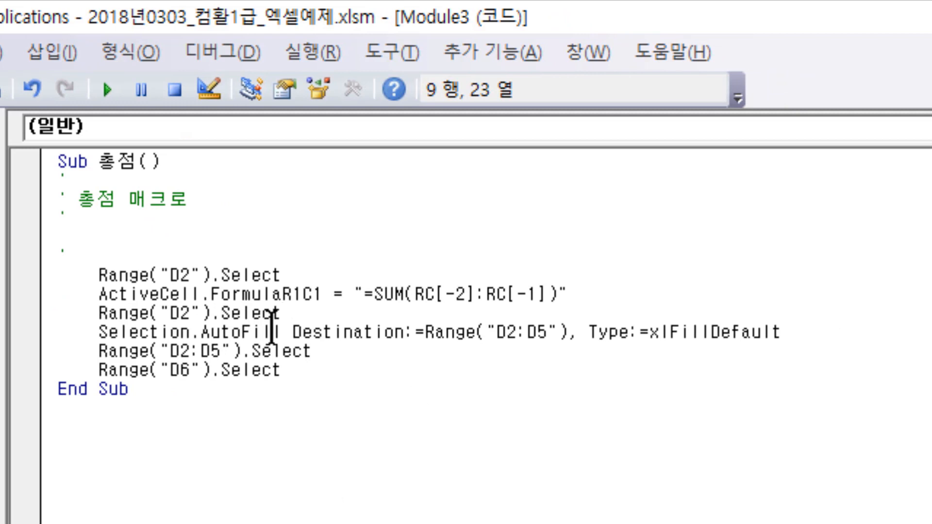
left_click_drag(292, 332, 406, 332)
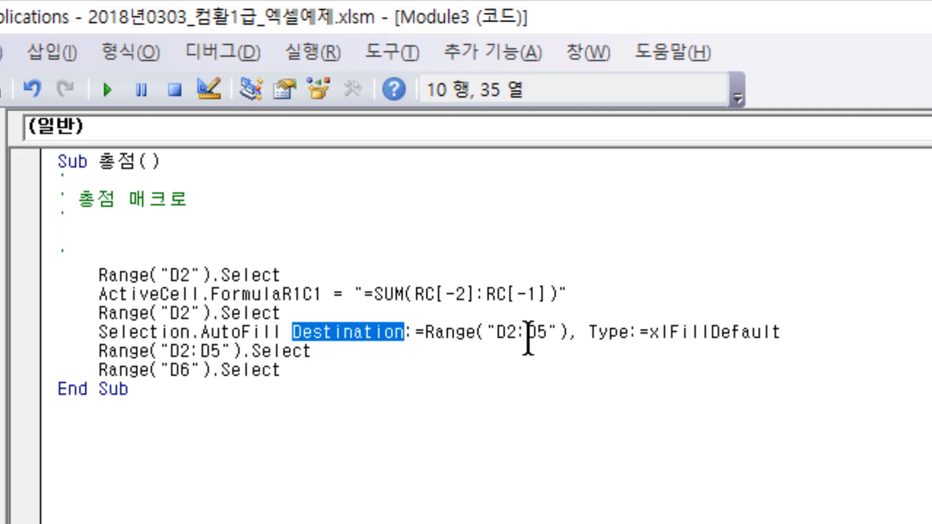
left_click_drag(575, 333, 627, 332)
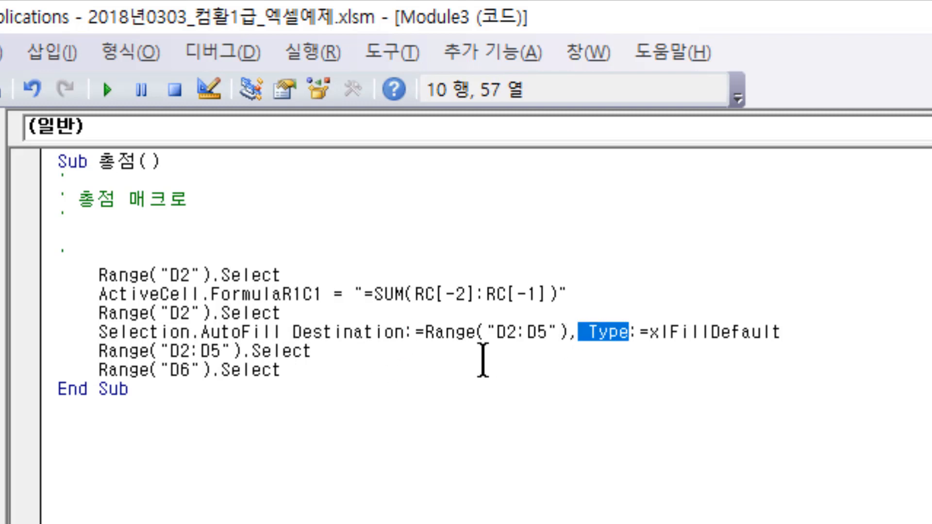
left_click(383, 332)
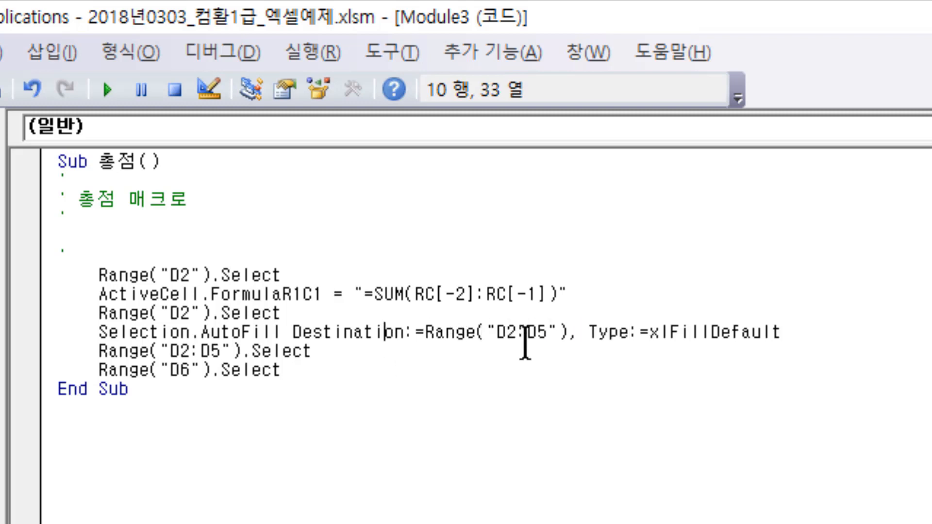
double_click(308, 340)
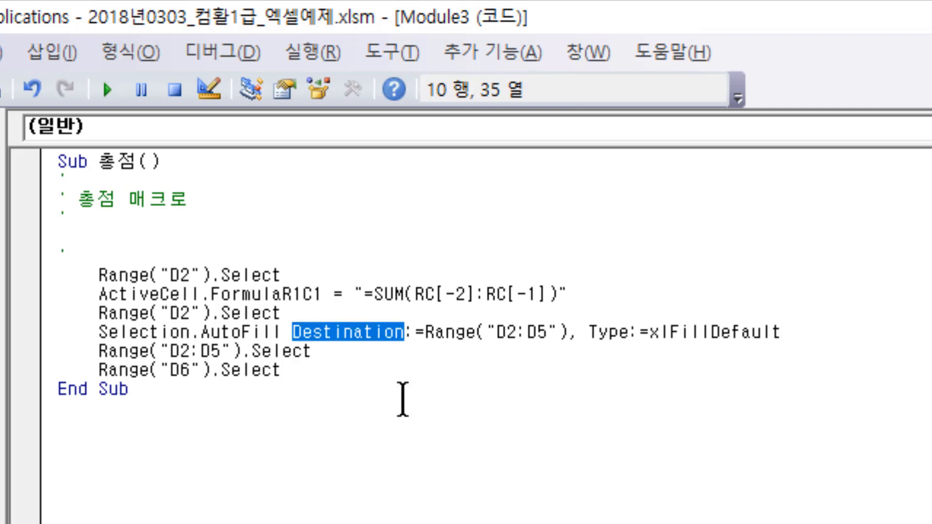
- Examine the macro's closing selection lines for ranges D2:D5 and D6
left_click(415, 315)
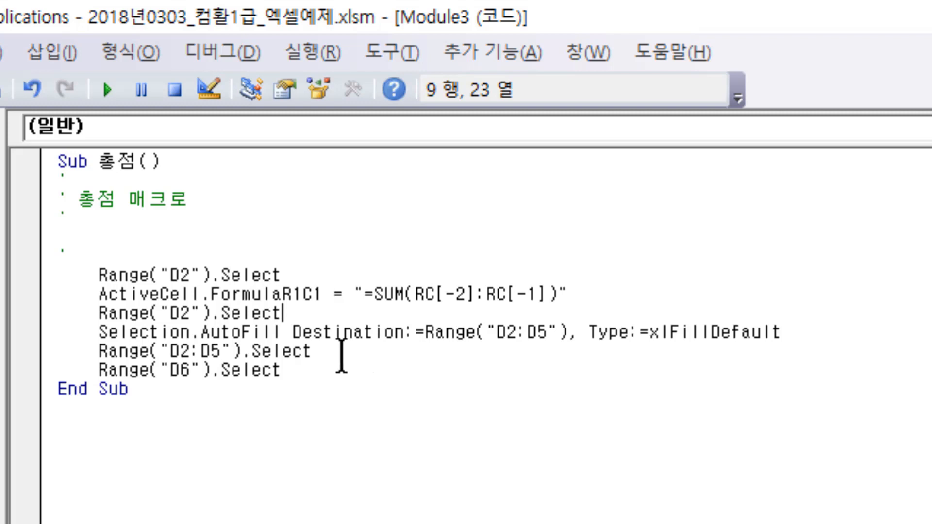
left_click(316, 351)
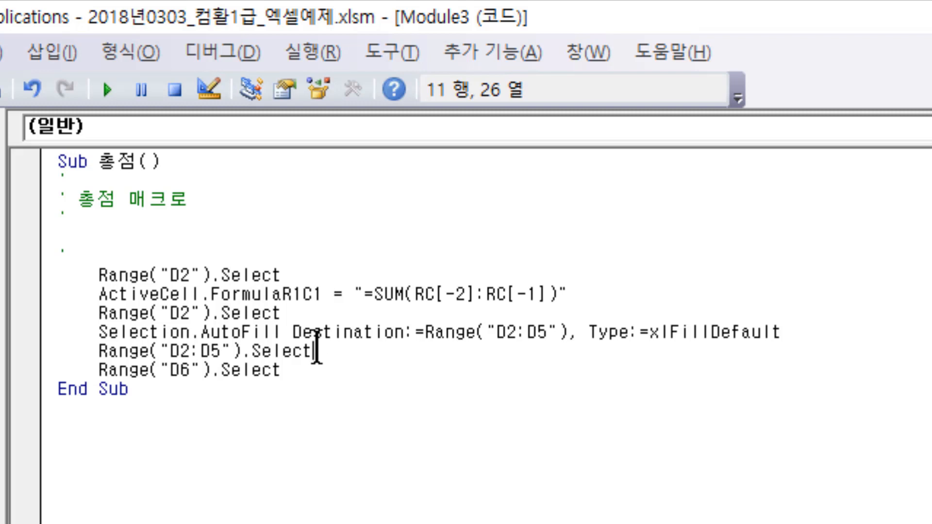
double_click(309, 369)
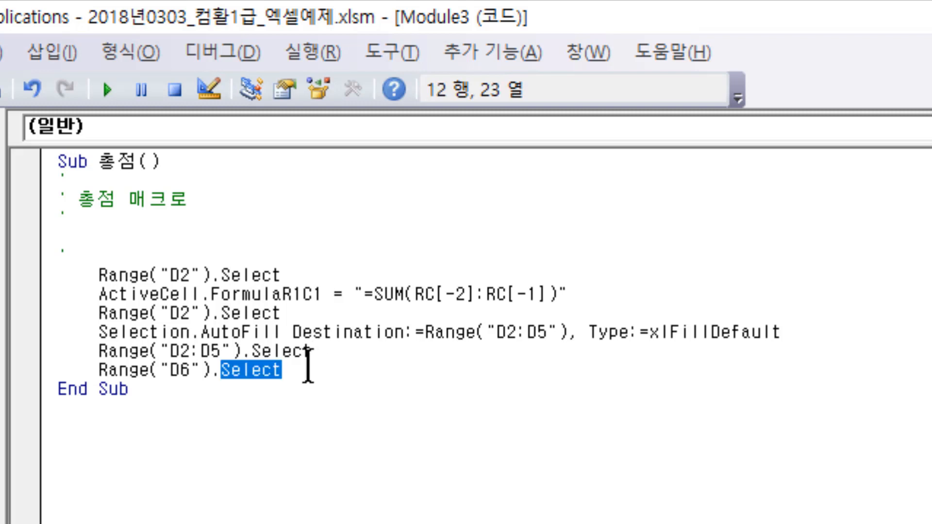
- Return to Chrome, review question 32's answer options and explanation, and continue to question 33 about copying D2's SUM formula to D4
left_click(309, 369)
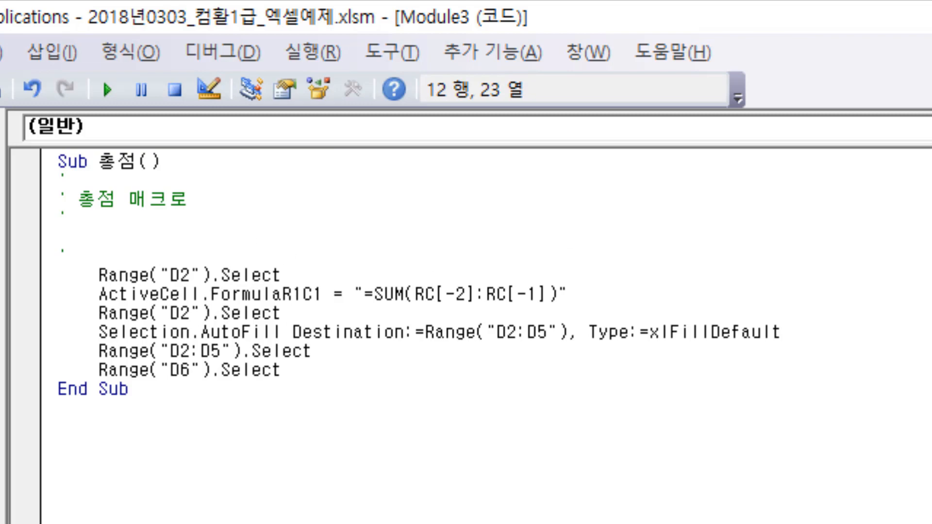
key("alt+F11")
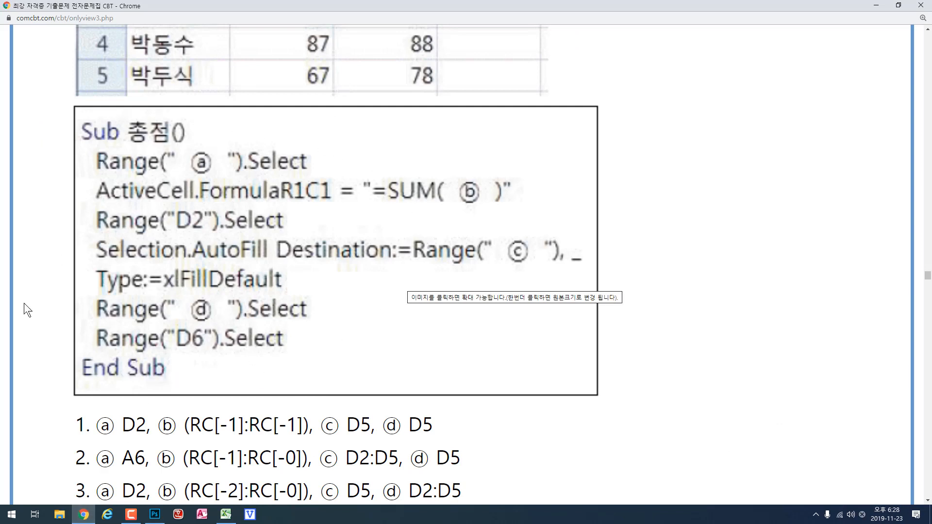
scroll(83, 319, "down", 1)
scroll(83, 318, "down", 2)
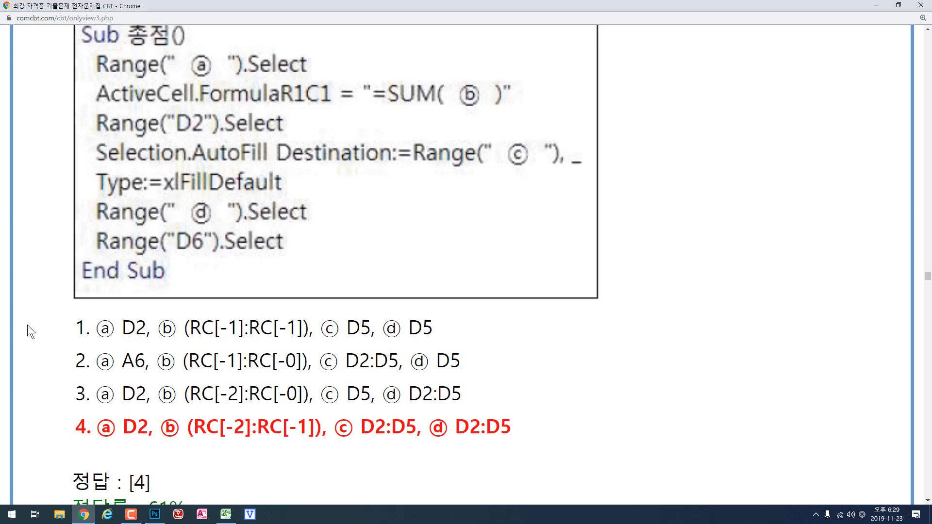
scroll(27, 324, "down", 20)
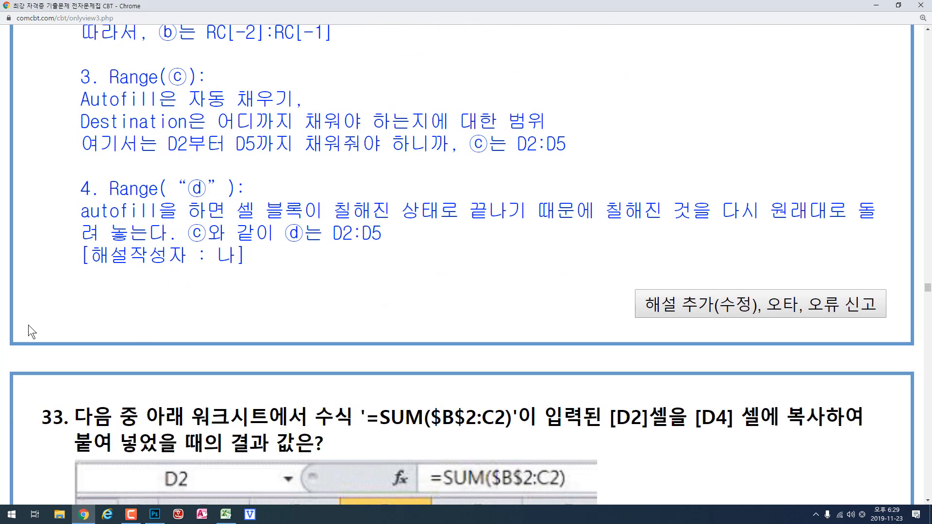
scroll(28, 325, "down", 7)
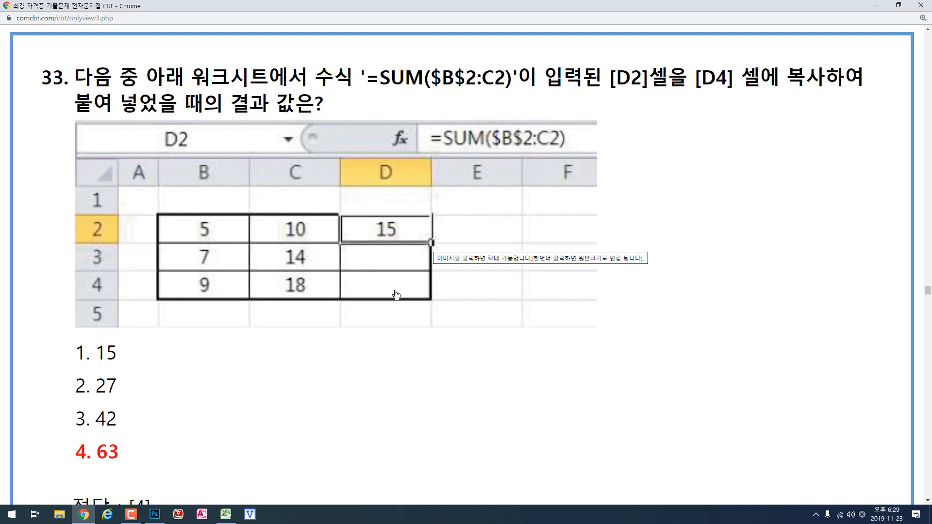
- Switch to Excel's 33번 sheet and inspect the SUM formula in D2 and its absolutely referenced starting cell B2
left_click(226, 514)
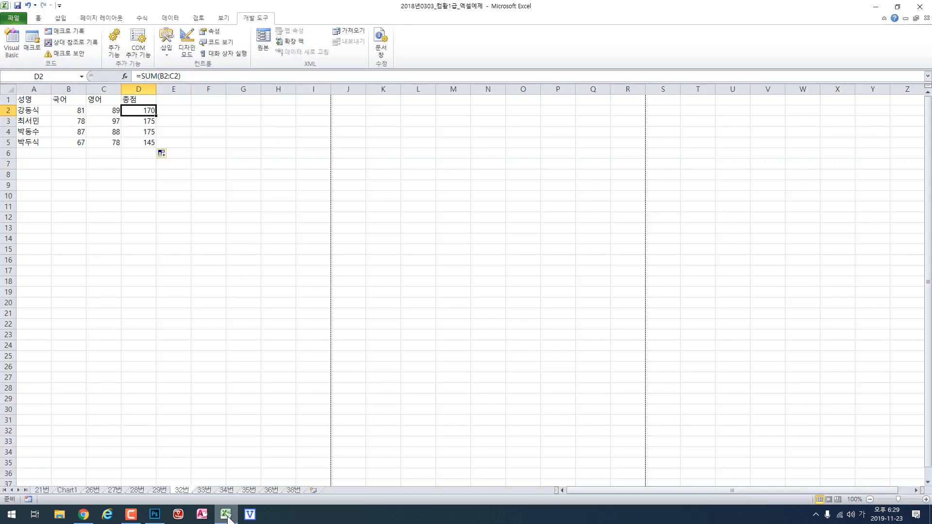
key("ctrl+Page_Down")
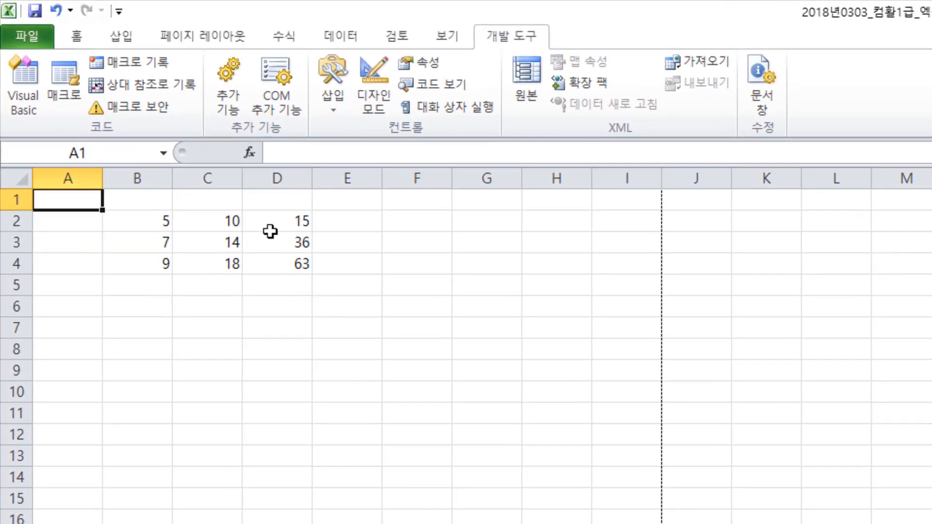
left_click(301, 221)
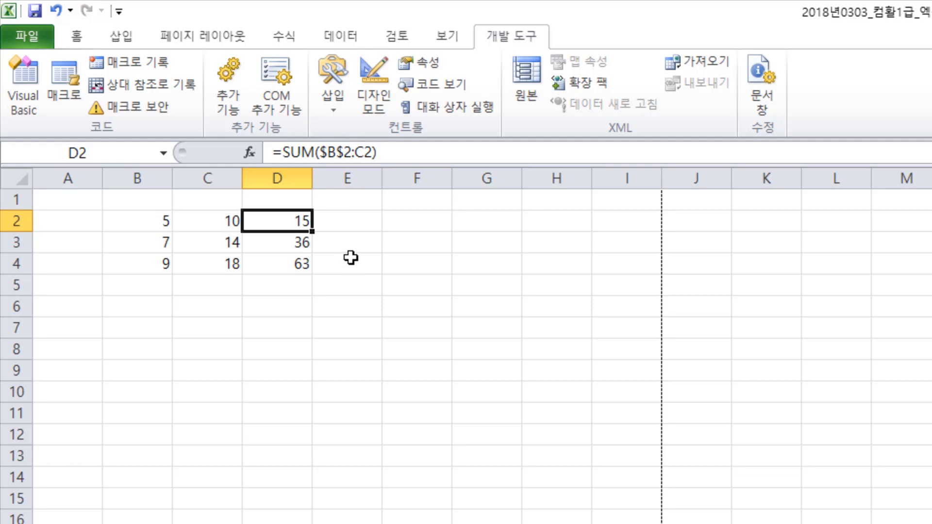
left_click(142, 219)
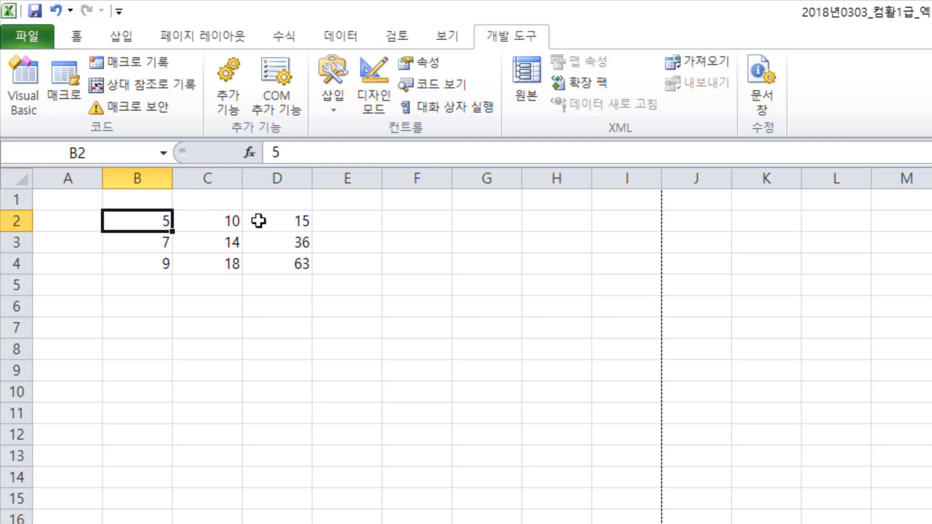
left_click(282, 220)
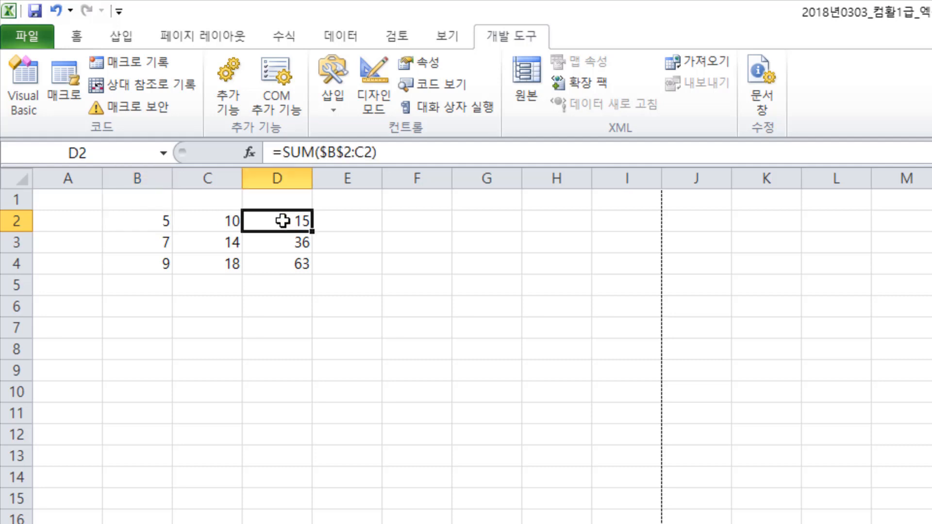
- Compare the formulas in D3 and D4 with the ranges they sum, B2:C3 and B2:C4
left_click(283, 246)
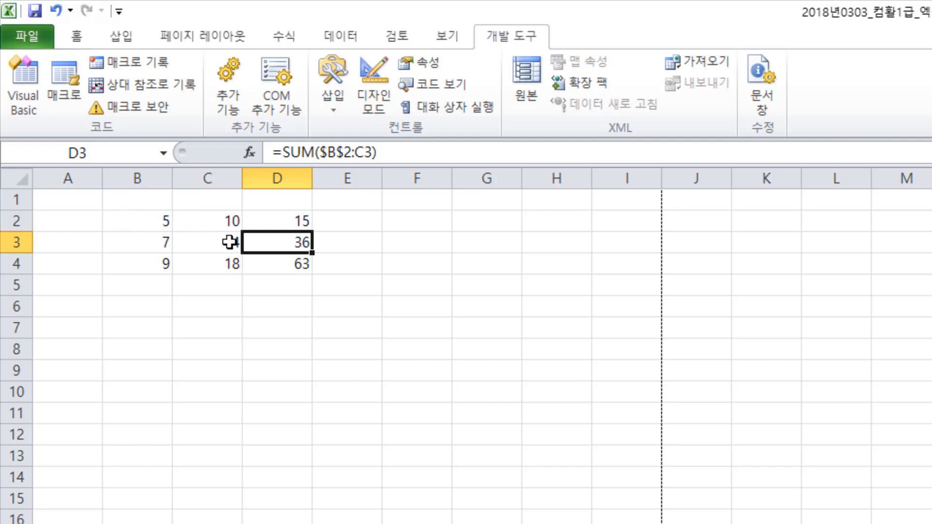
left_click_drag(136, 224, 237, 249)
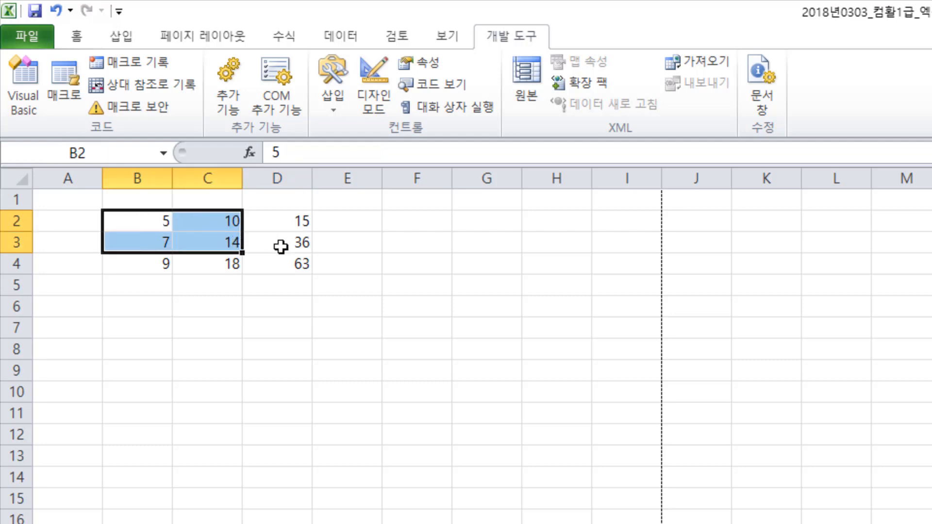
left_click(288, 263)
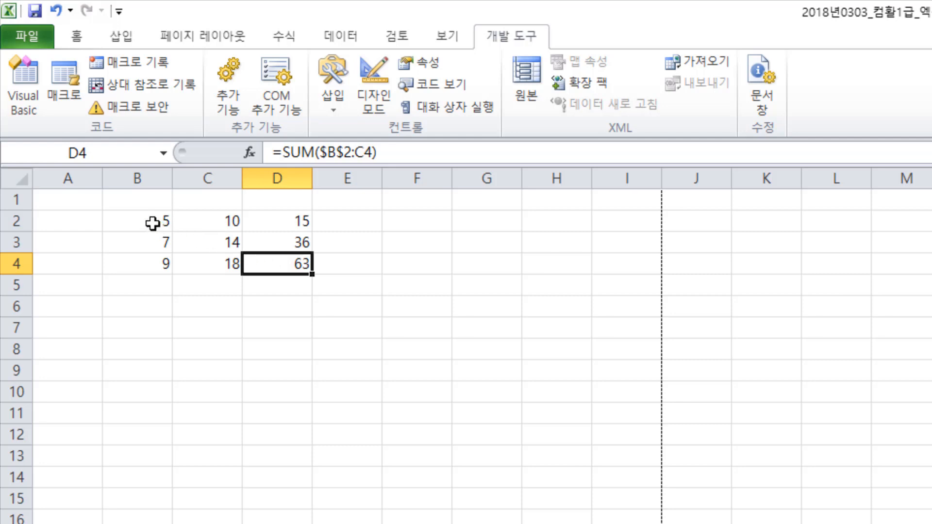
left_click_drag(152, 223, 201, 258)
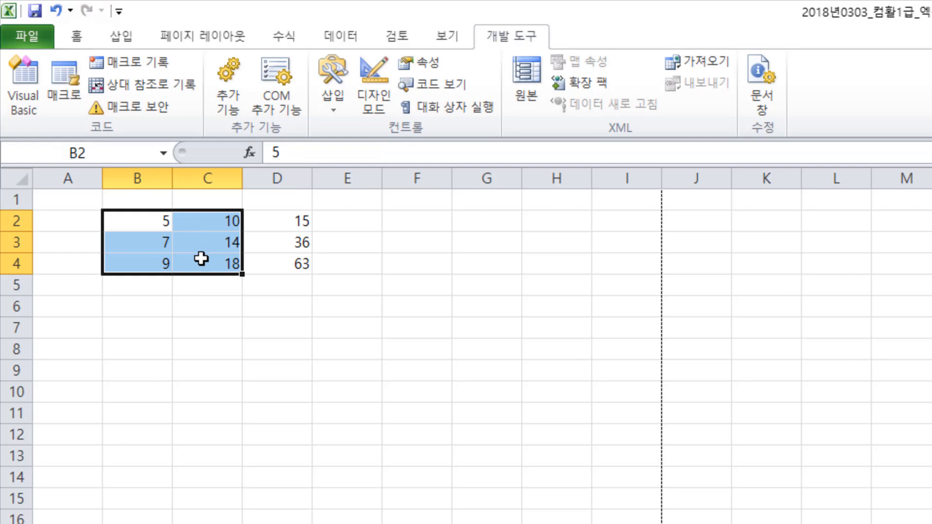
- Evaluate the $B$2:C4 argument inside D4's SUM formula to view its values, and discard the edit
left_click(285, 259)
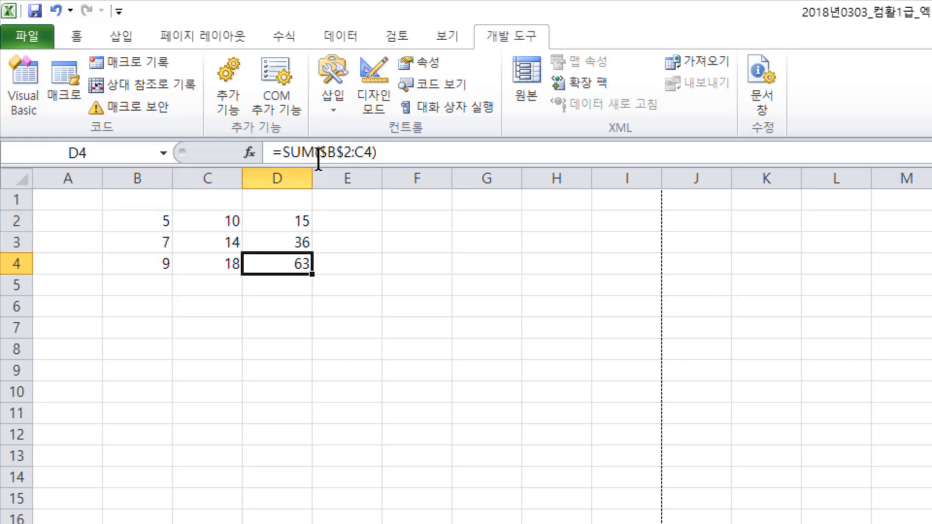
left_click_drag(318, 153, 370, 151)
key("F9")
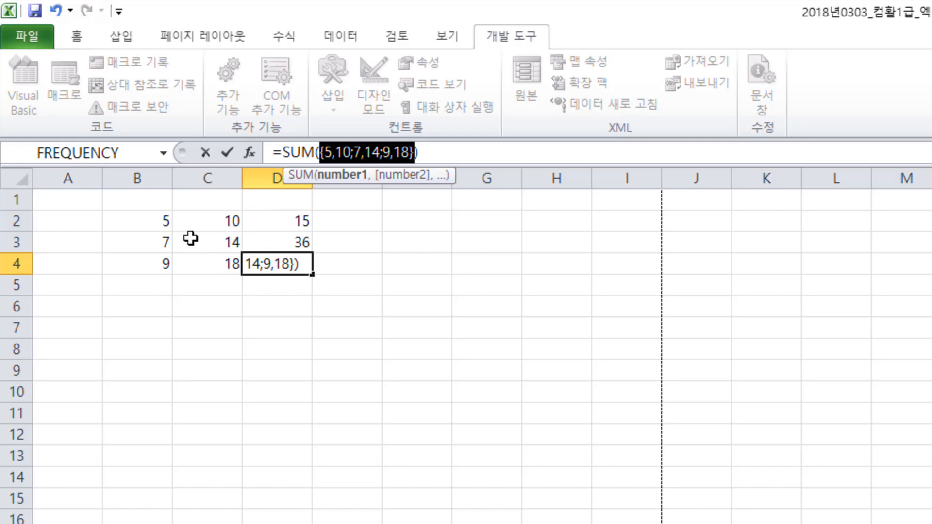
key("Escape")
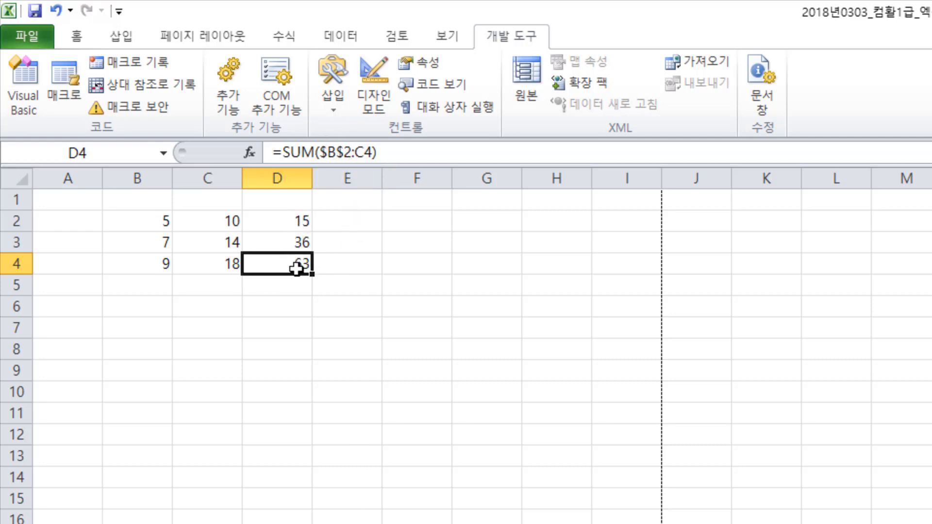
- Trace cells B2 to B4 and the row range B4:C4 against the SUM formula in D4
left_click(141, 222)
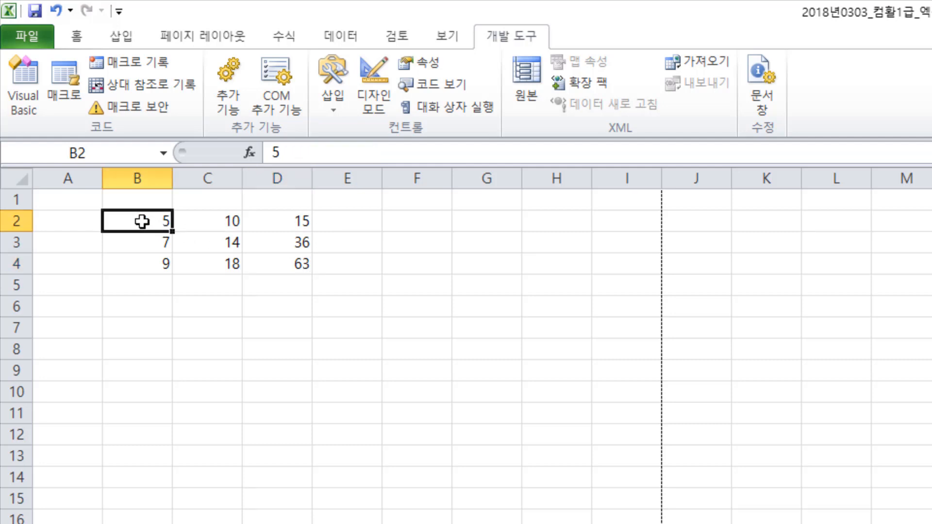
left_click(141, 242)
left_click(139, 263)
left_click(276, 263)
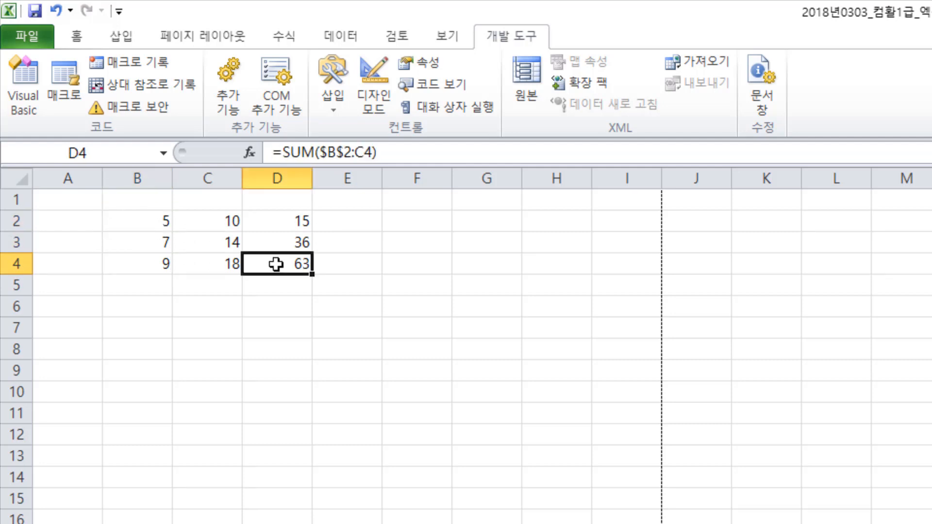
left_click(148, 263)
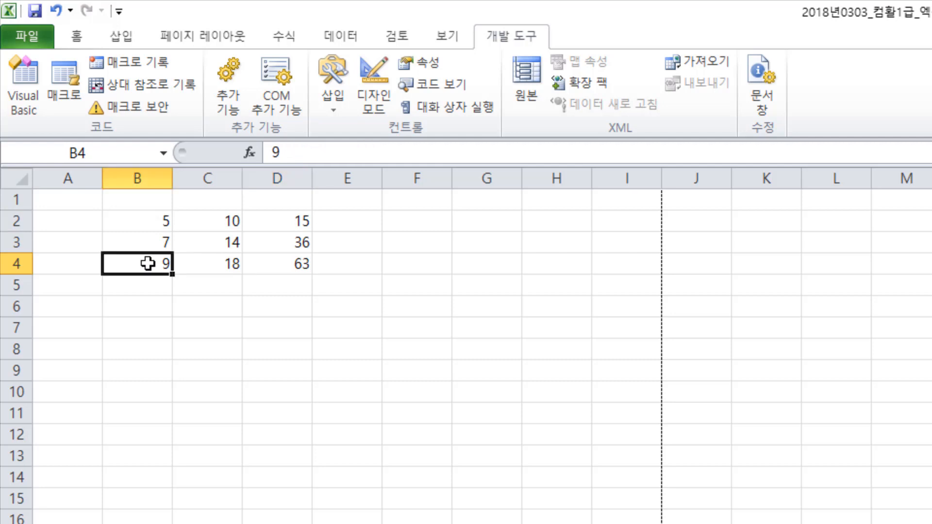
left_click(212, 264)
left_click(146, 268)
left_click_drag(146, 269, 216, 264)
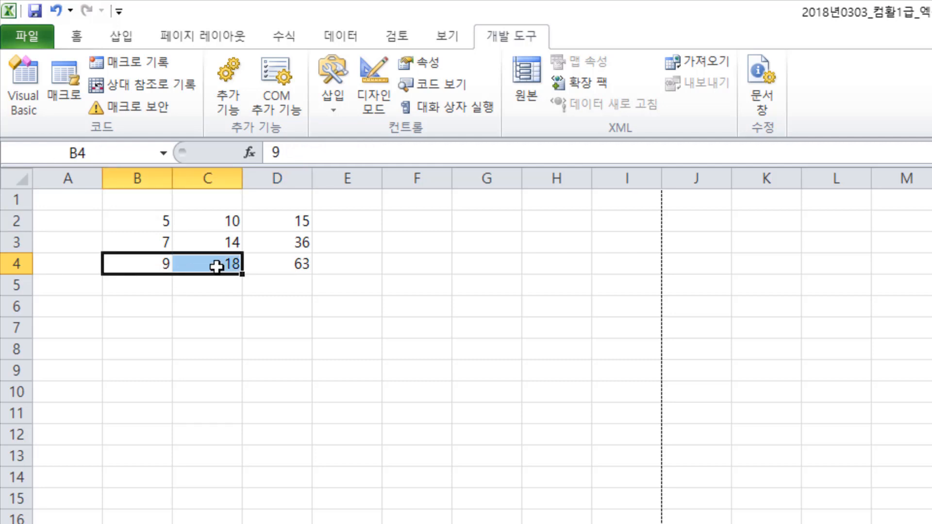
left_click(278, 262)
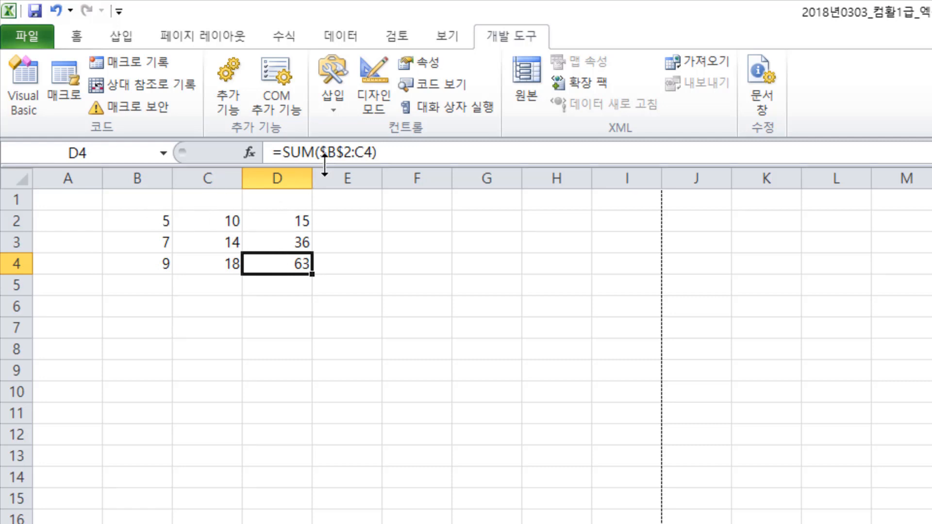
- Recheck the SUM formulas from D2 down to D4 and read question 33's explanation in Chrome
left_click(225, 222)
left_click(281, 213)
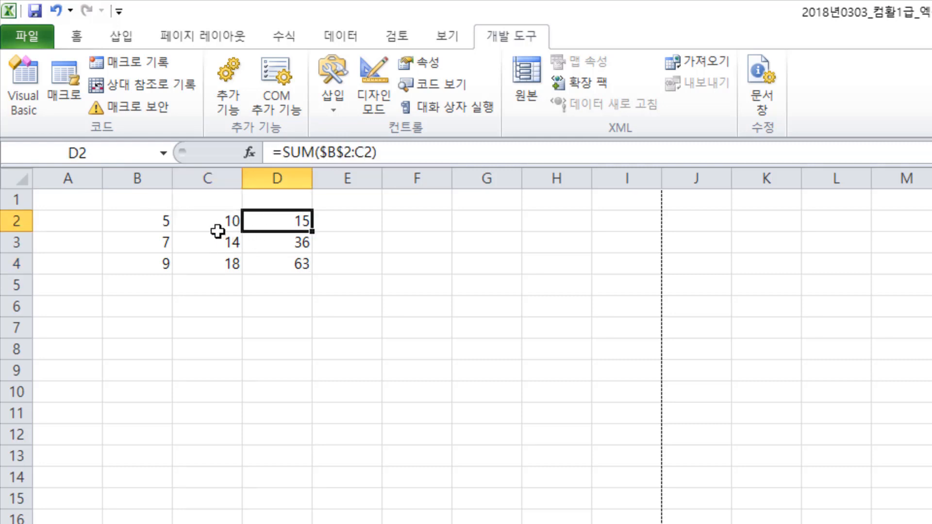
left_click(276, 240)
left_click(294, 267)
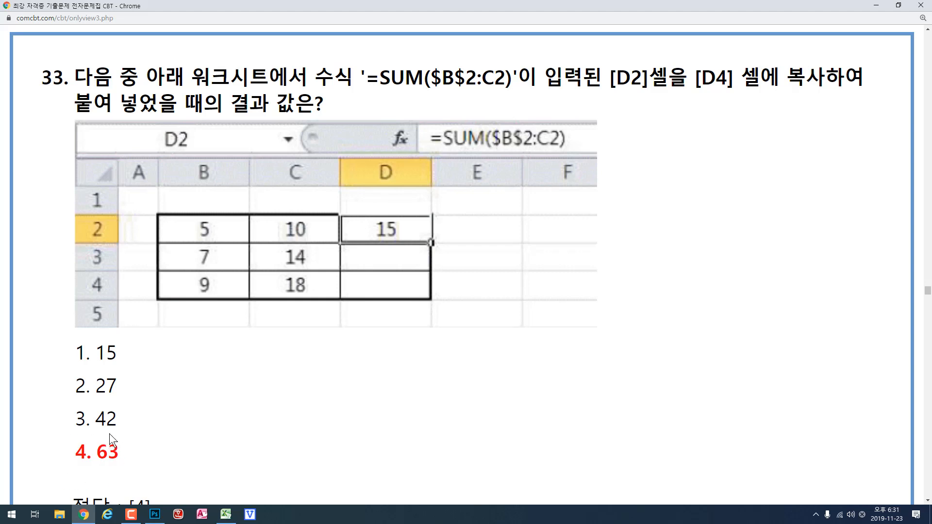
scroll(109, 433, "down", 20)
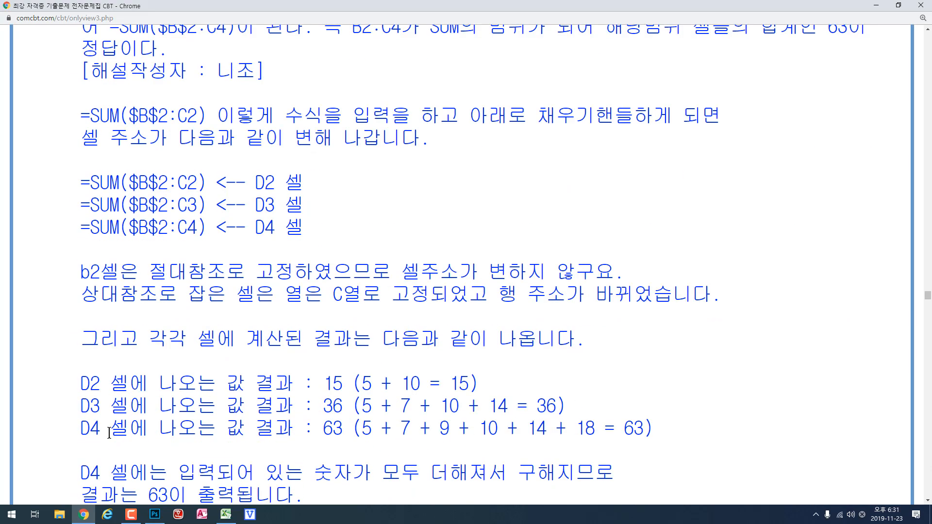
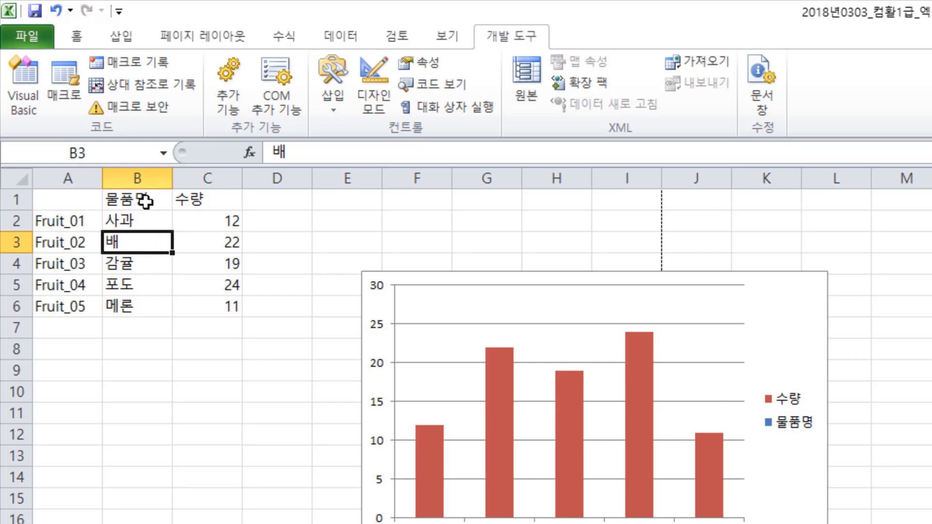
- Compare cell positions B1 and B3 on question 34's sheet and move the active cell up from B3 to B1
left_click(141, 199)
left_click(142, 250)
key("Up")
key("Up")
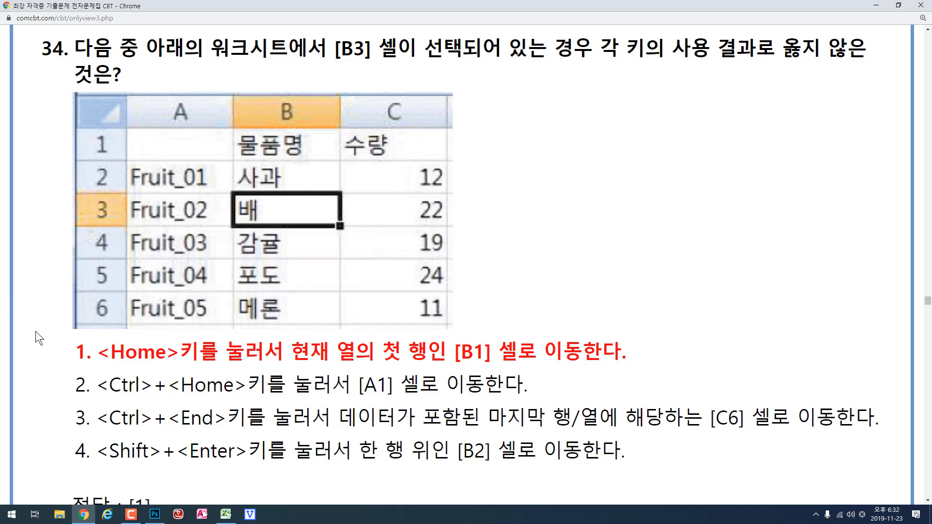
- Read question 35 in Chrome and highlight answer choice 1, #N/A, against the VLOOKUP formula
scroll(36, 331, "down", 20)
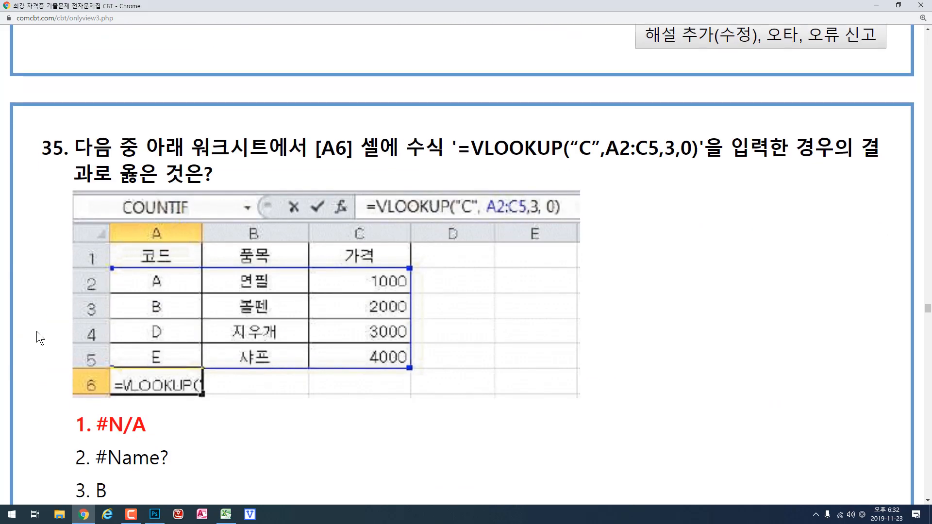
scroll(37, 331, "down", 2)
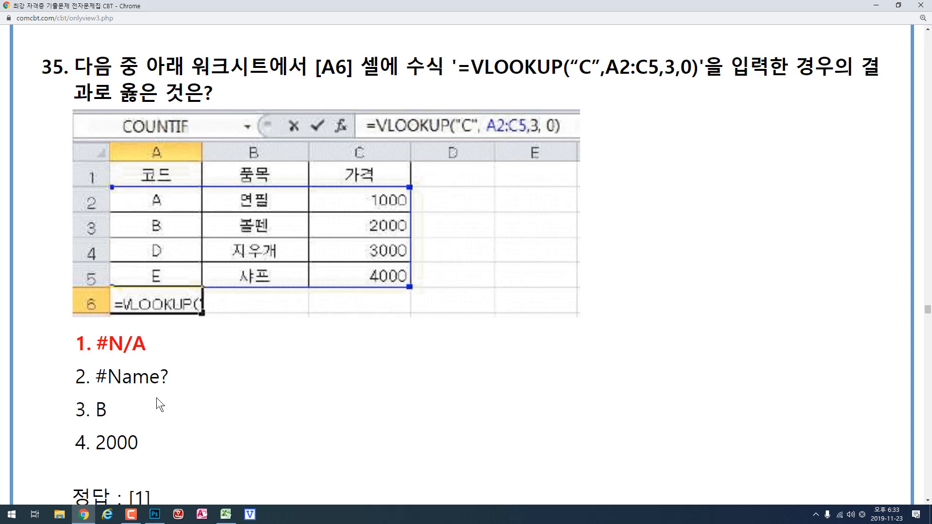
left_click_drag(93, 346, 143, 341)
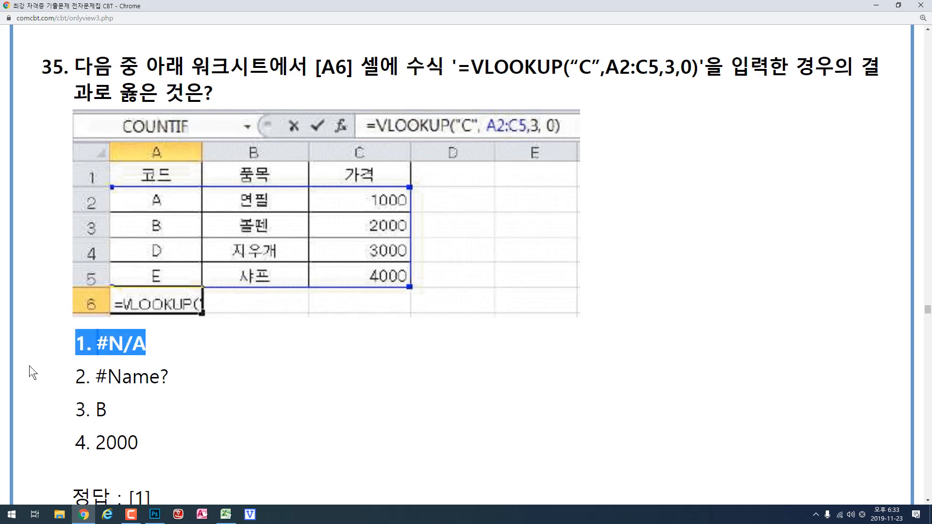
left_click(39, 357)
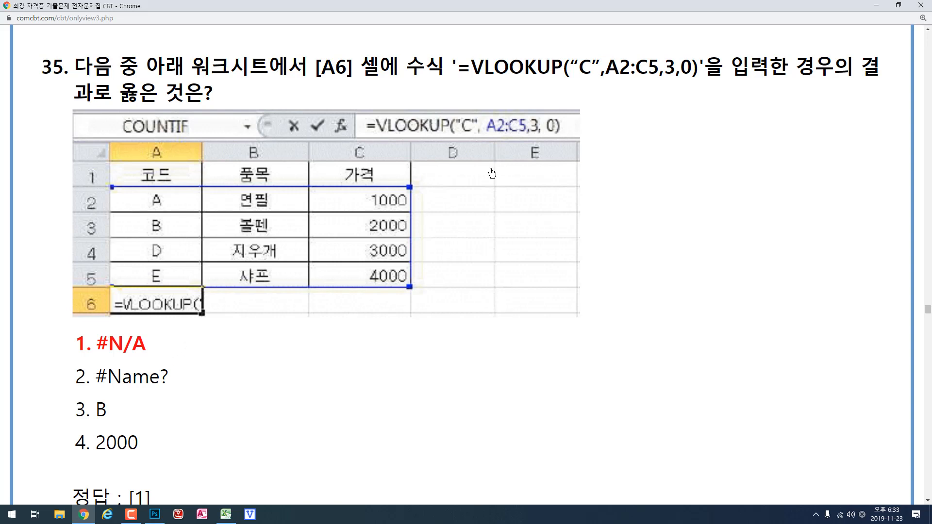
left_click_drag(577, 66, 588, 67)
left_click_drag(148, 344, 96, 349)
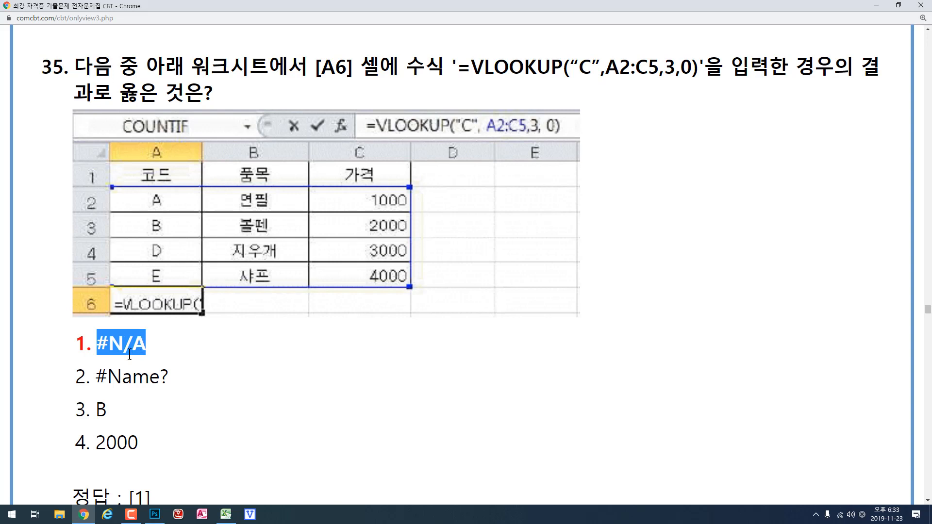
left_click(152, 353)
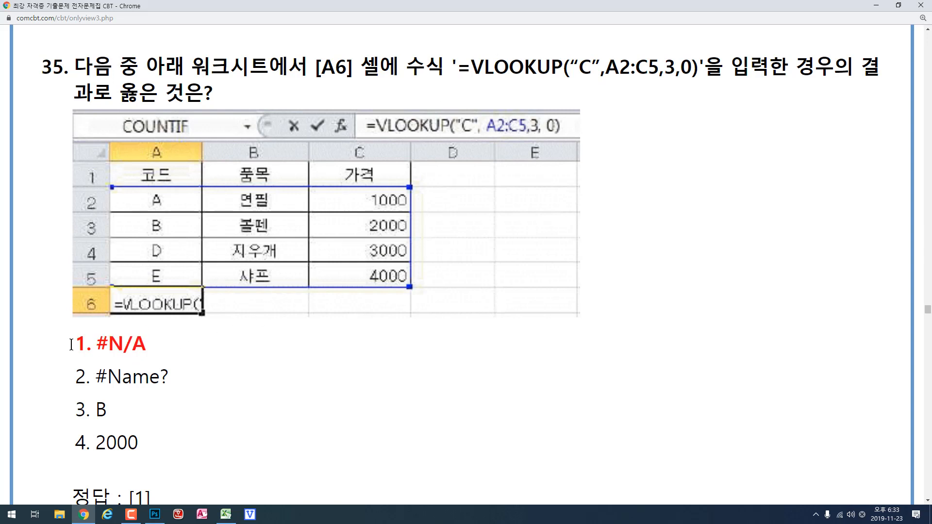
left_click_drag(70, 346, 91, 348)
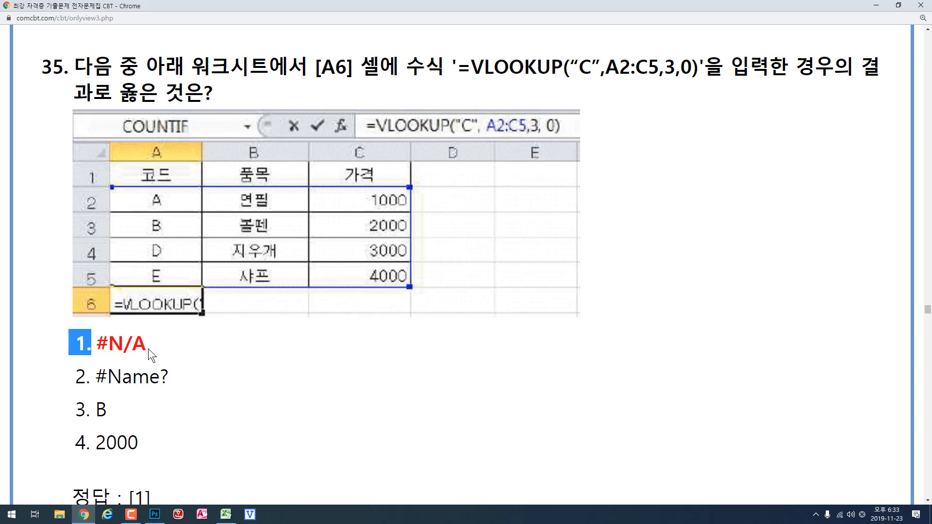
- In Excel, inspect the lookup value, table array and column index arguments of A6's VLOOKUP formula, and close the function arguments
left_click(225, 514)
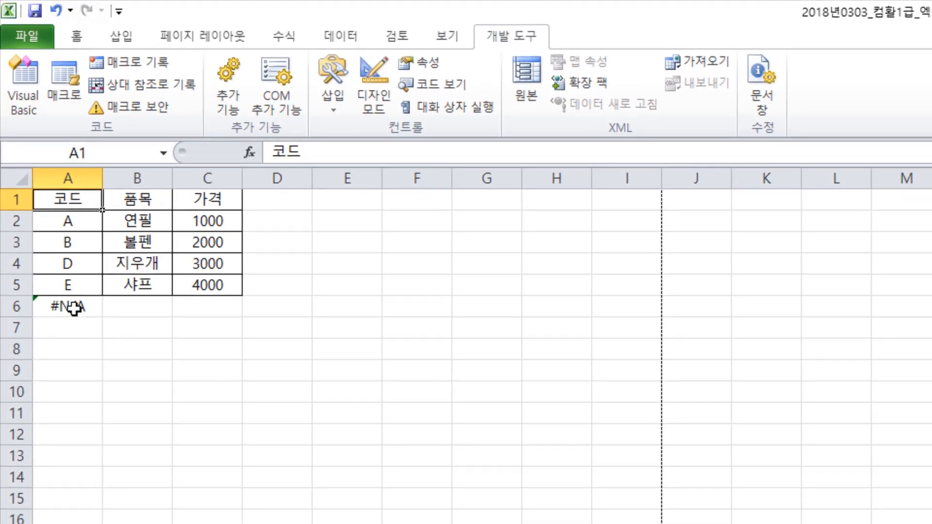
left_click(74, 307)
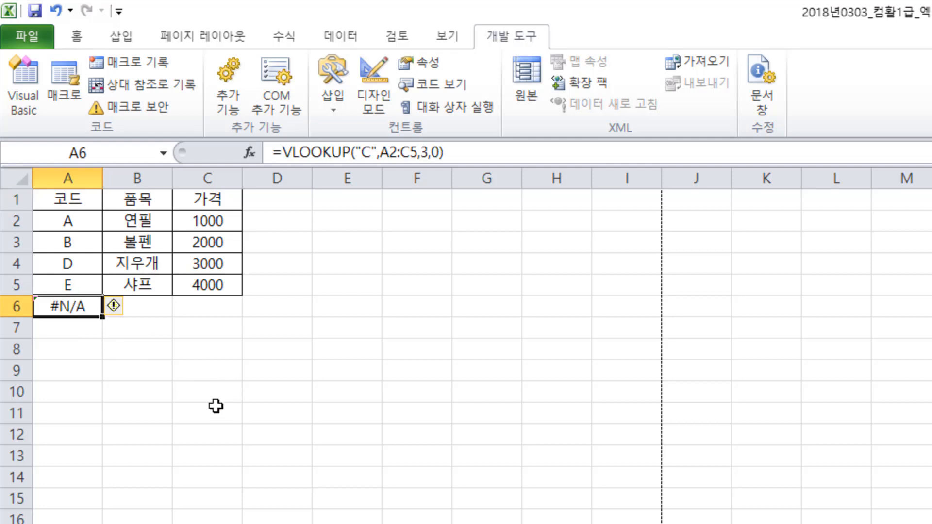
left_click(249, 153)
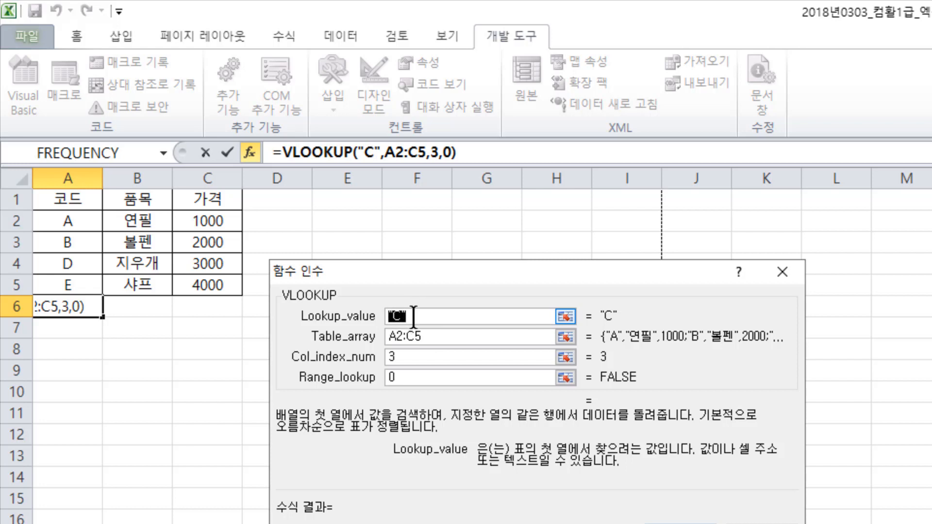
left_click(431, 337)
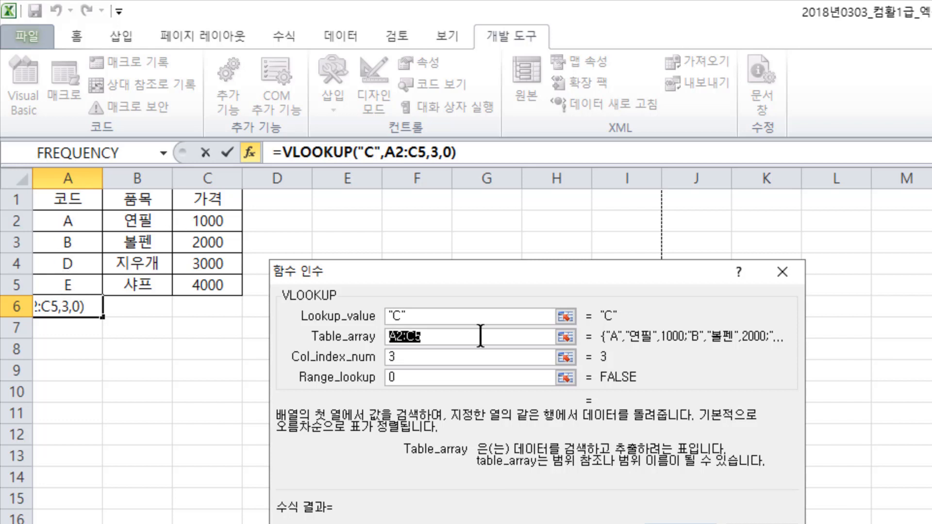
left_click(431, 315)
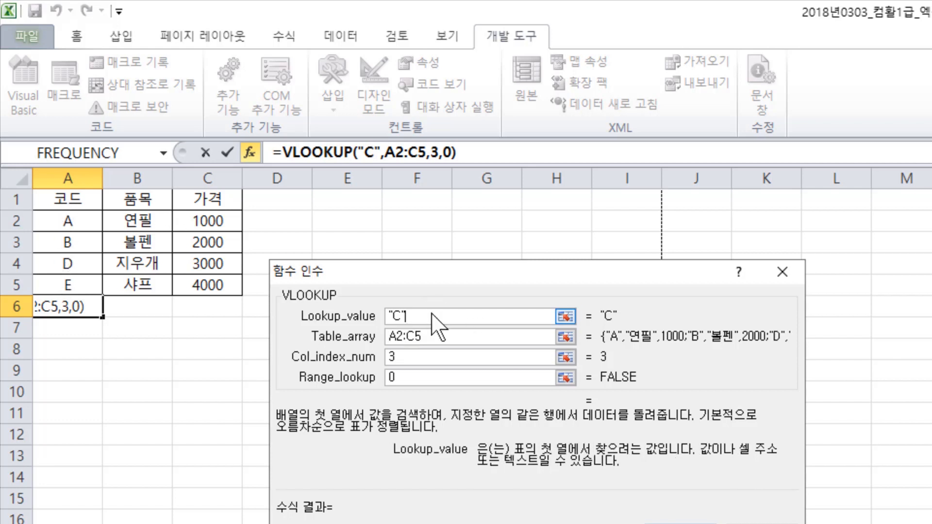
left_click(416, 358)
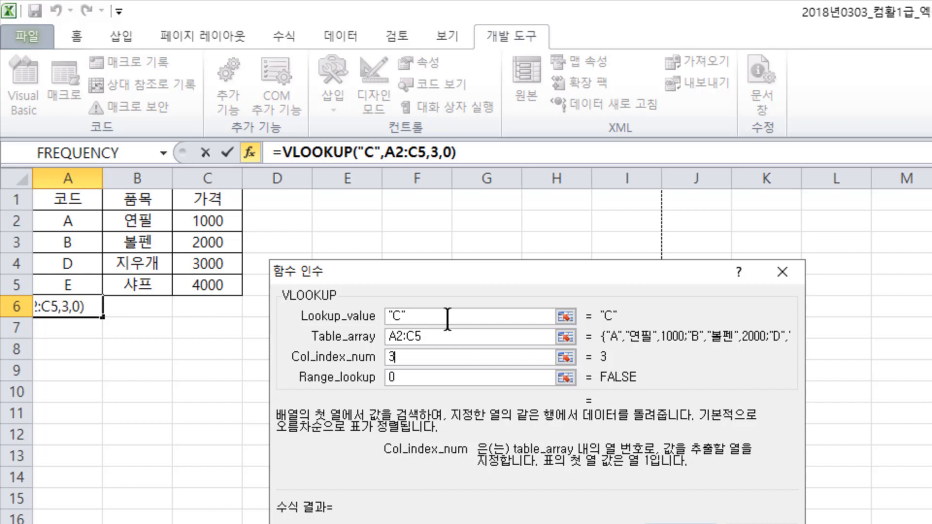
left_click(709, 495)
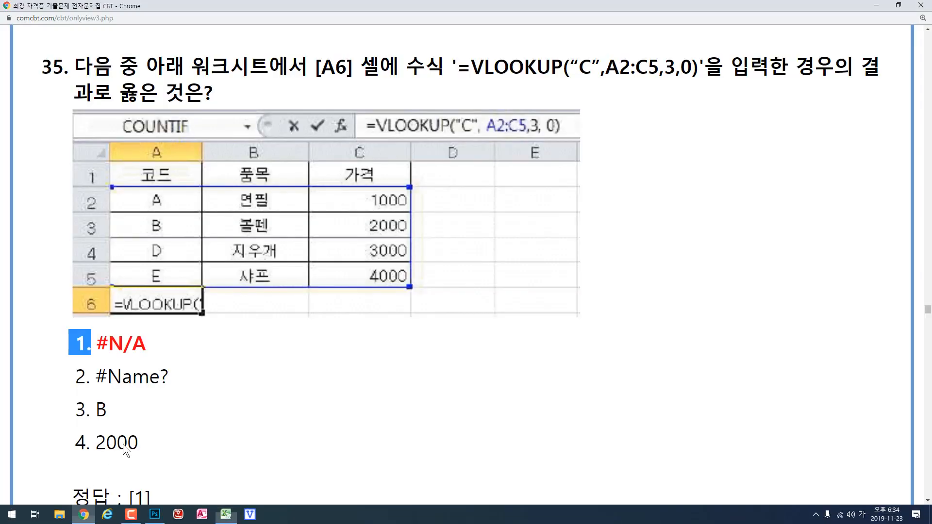
- Read question 35's explanation and question 36 in Chrome, and return to Excel for question 36's example
scroll(263, 283, "down", 13)
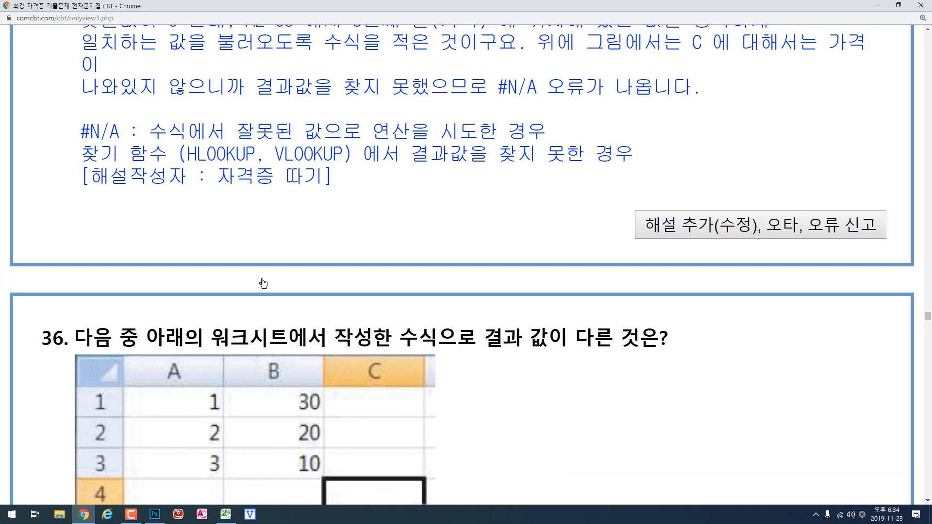
scroll(263, 283, "down", 5)
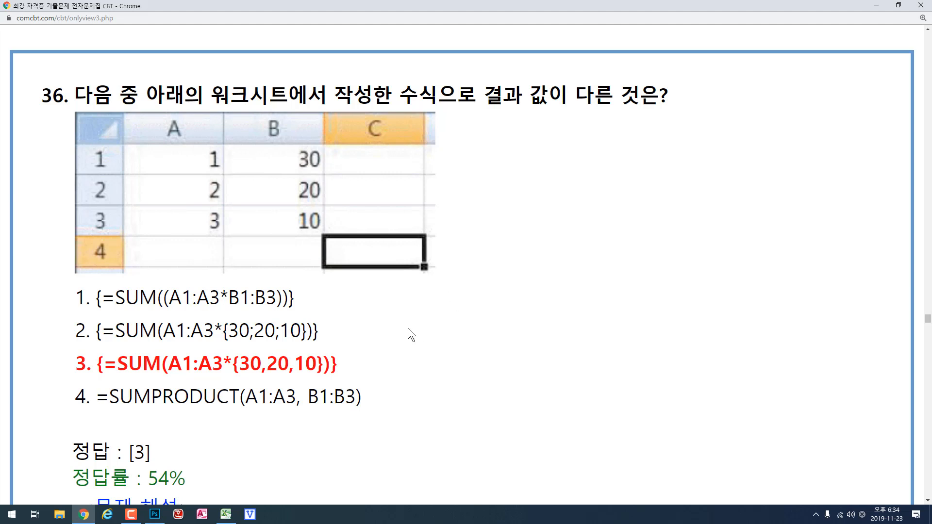
left_click(226, 514)
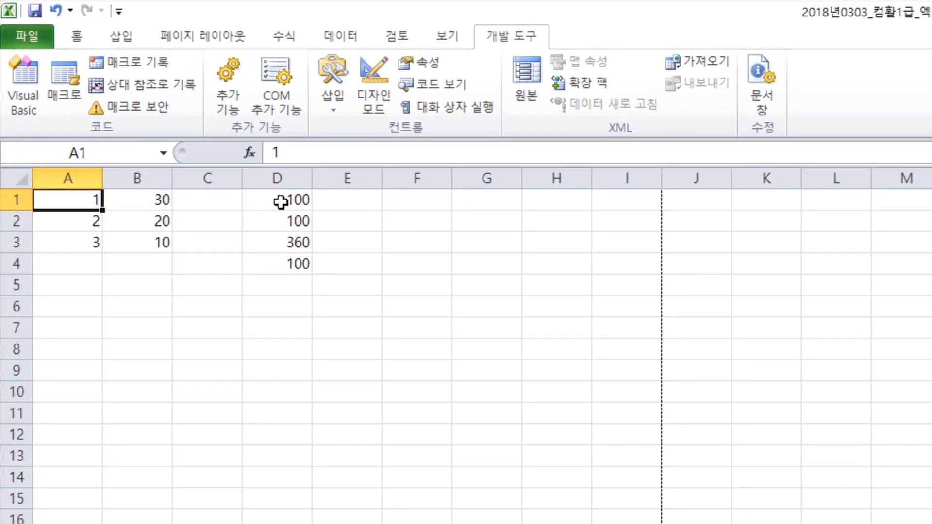
- Evaluate the (A1:A3*B1:B3) argument inside D1's SUM array formula to view its values, and discard the edit
left_click(281, 201)
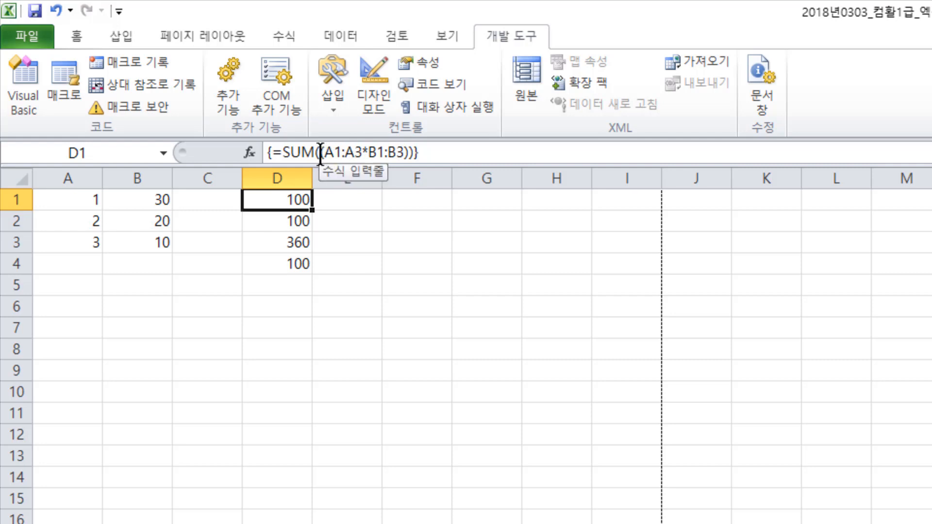
left_click_drag(319, 153, 410, 152)
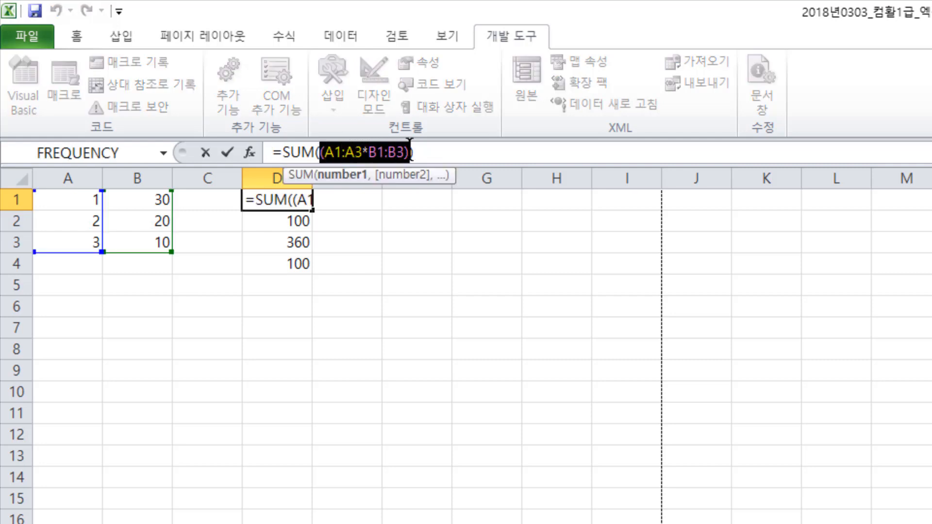
key("F9")
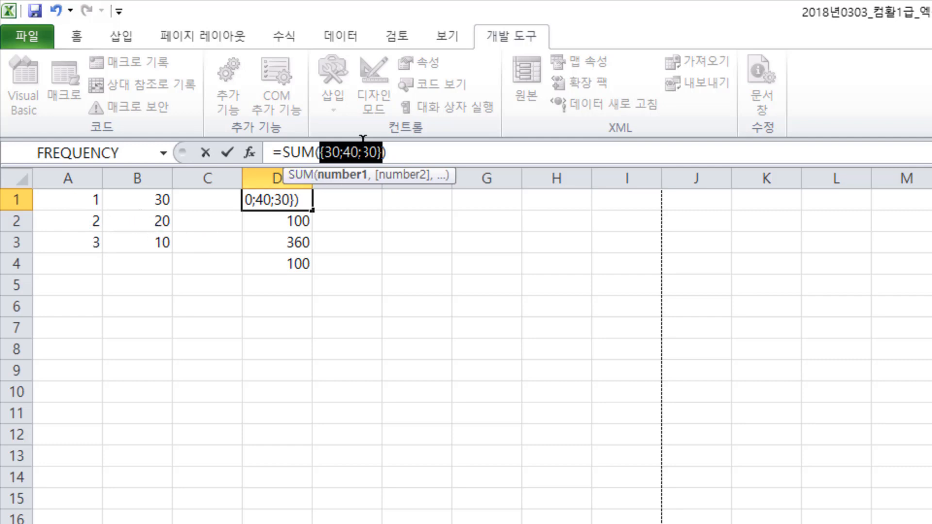
key("Escape")
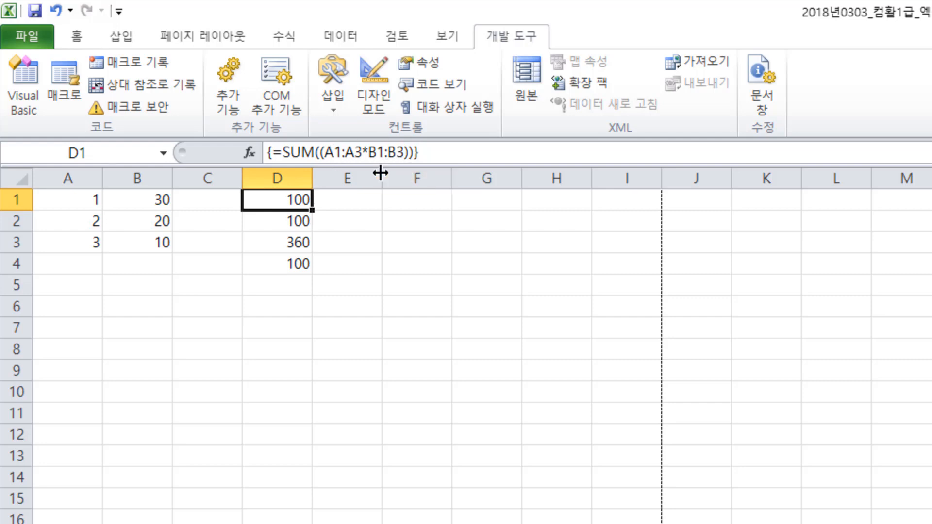
- Compare D2's array formula using {30;20;10} with the array formula in D1
left_click(280, 224)
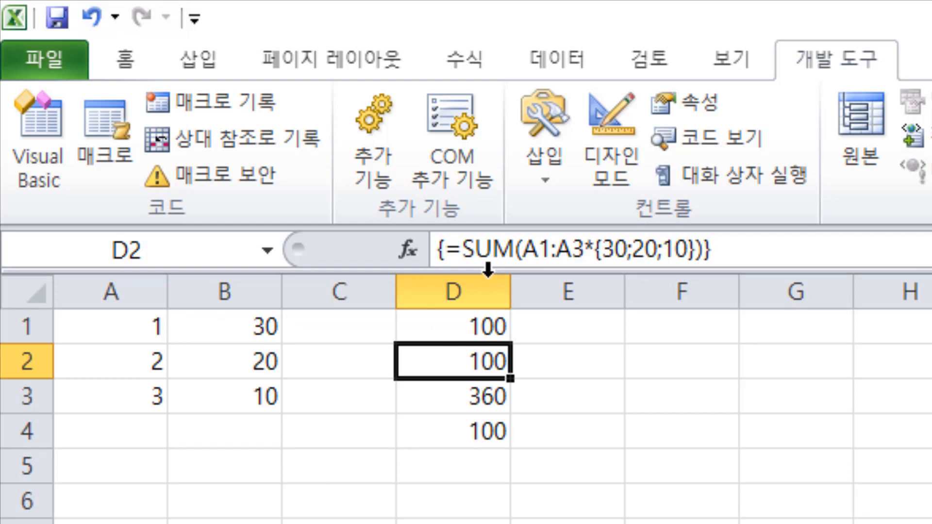
left_click(460, 335)
left_click(461, 361)
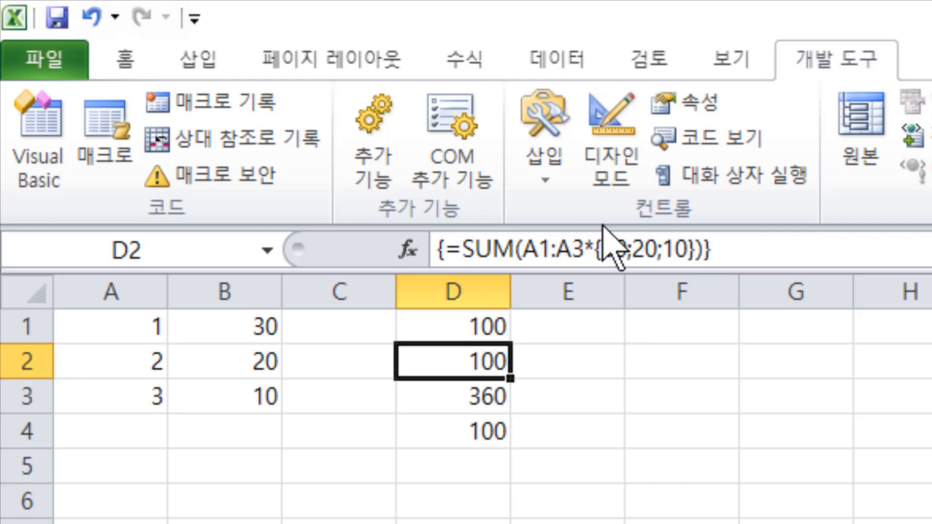
- Evaluate A1:A3*{30,20,10} inside D3's SUM formula, highlight the first row of the expanded array, and discard the edit
left_click(484, 396)
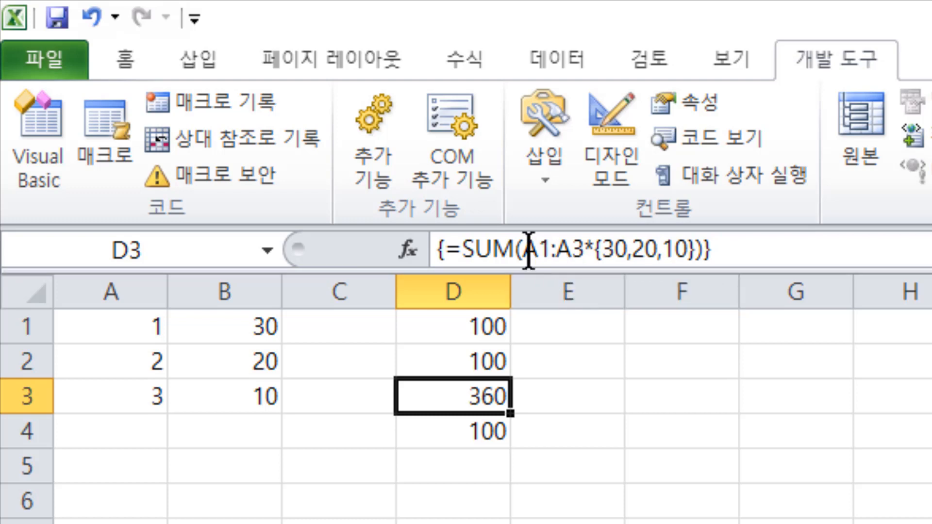
left_click_drag(524, 250, 697, 248)
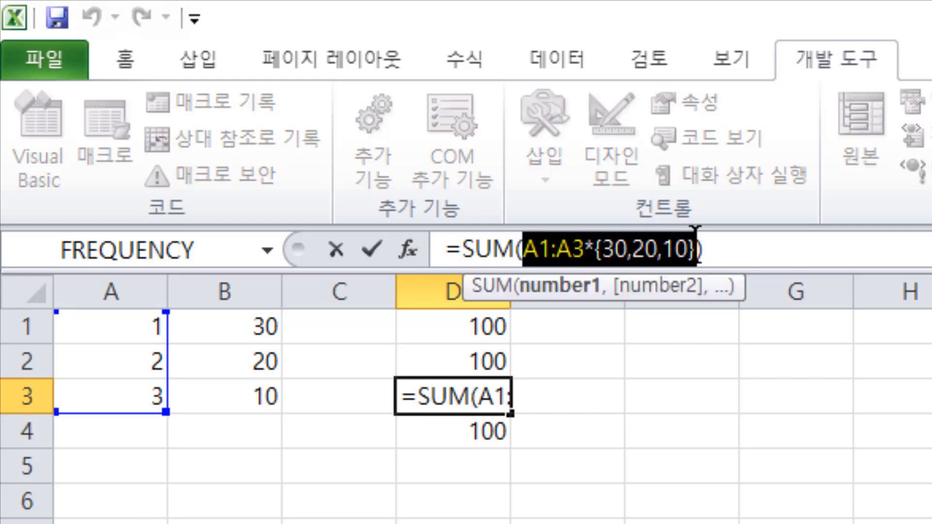
key("F9")
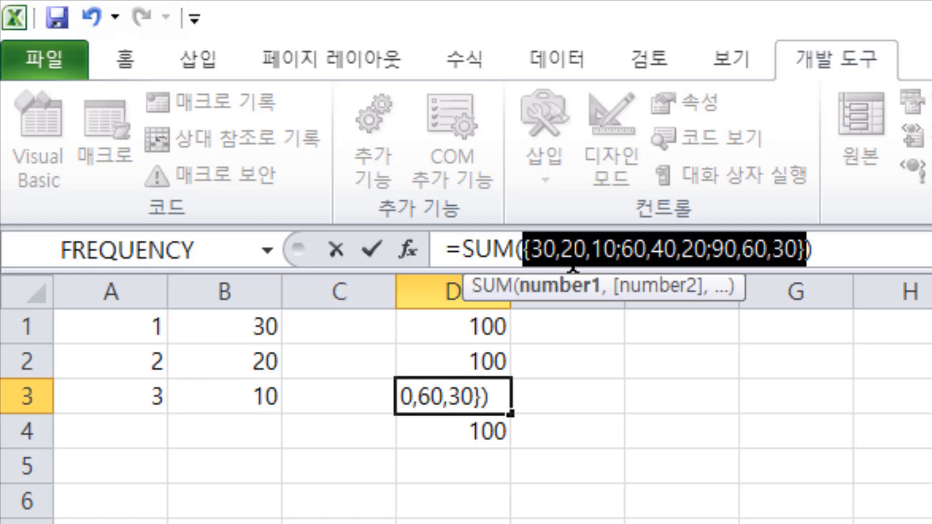
left_click(618, 249)
left_click_drag(617, 250, 529, 248)
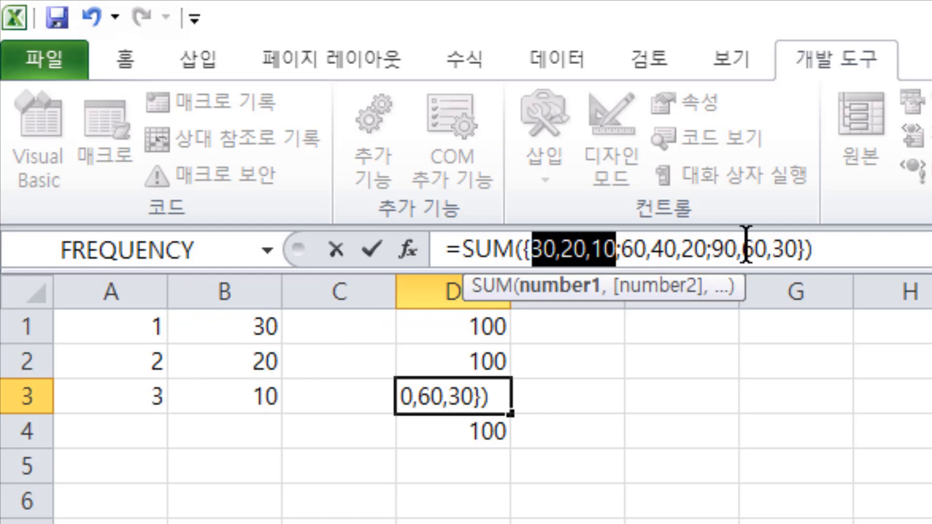
key("Escape")
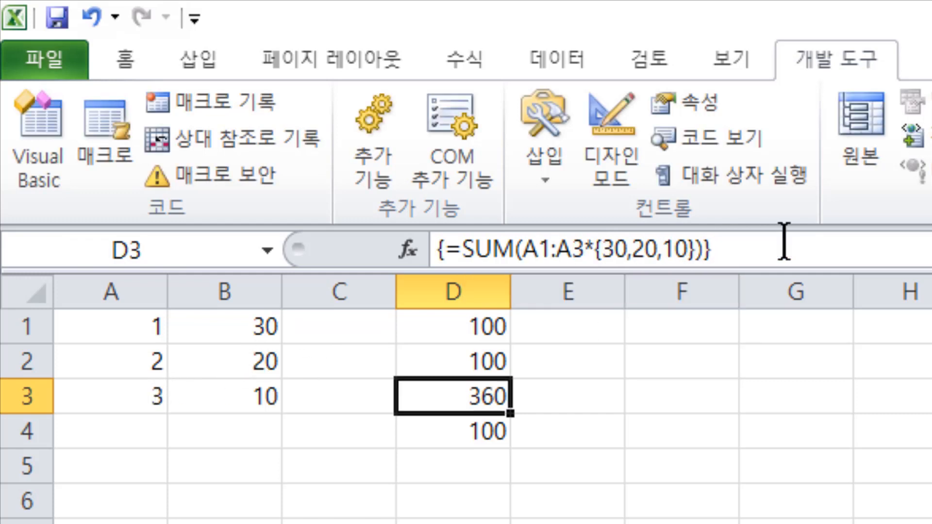
- Check the SUMPRODUCT formula in D4 and read question 36's explanation in Chrome
left_click(480, 434)
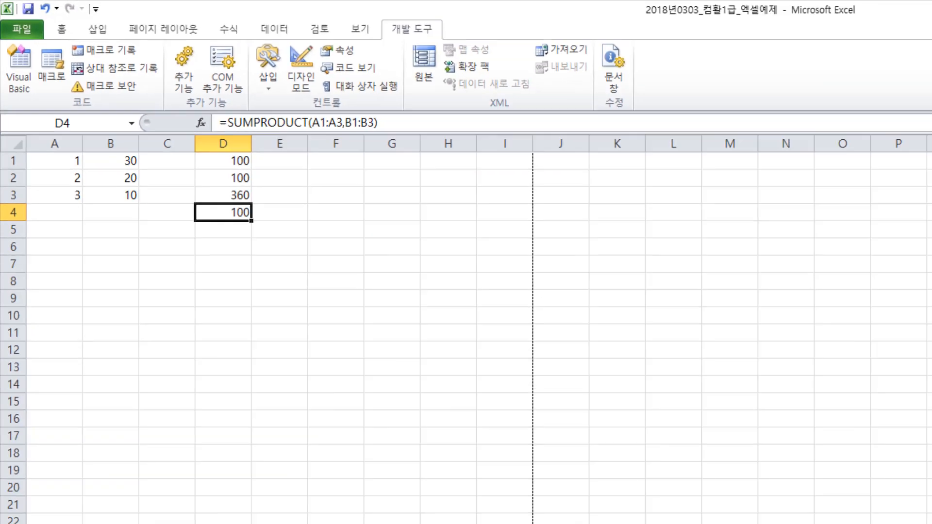
left_click(84, 514)
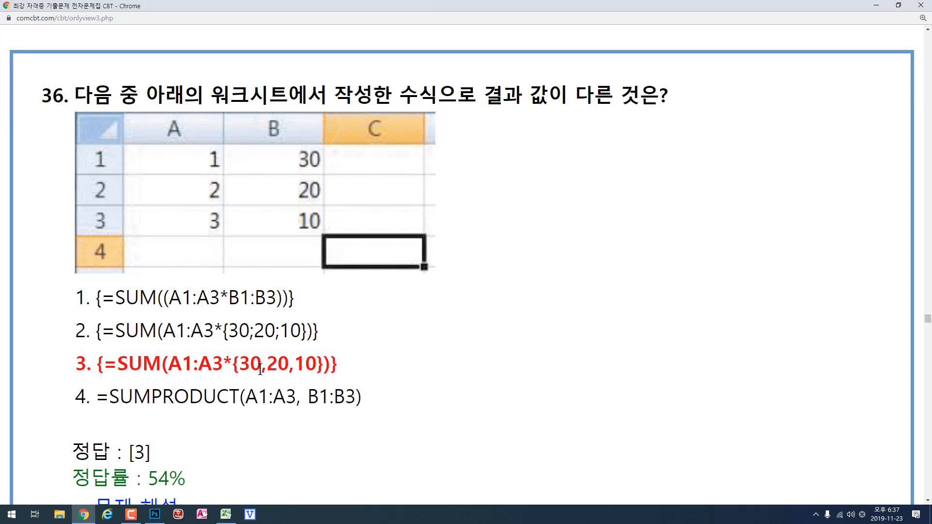
scroll(259, 370, "down", 20)
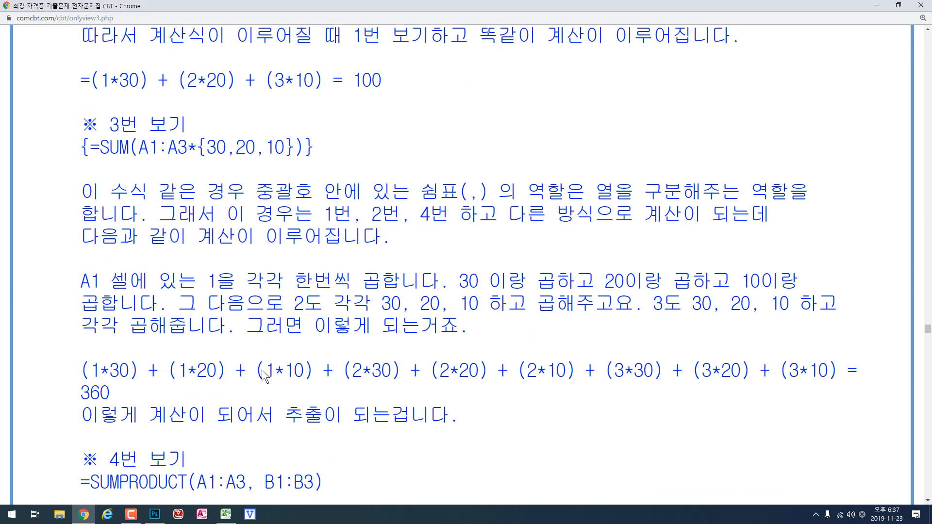
- Read question 37's options on the exam page, switch to Excel, and protect the sheet with the default permissions and no password
scroll(261, 369, "down", 13)
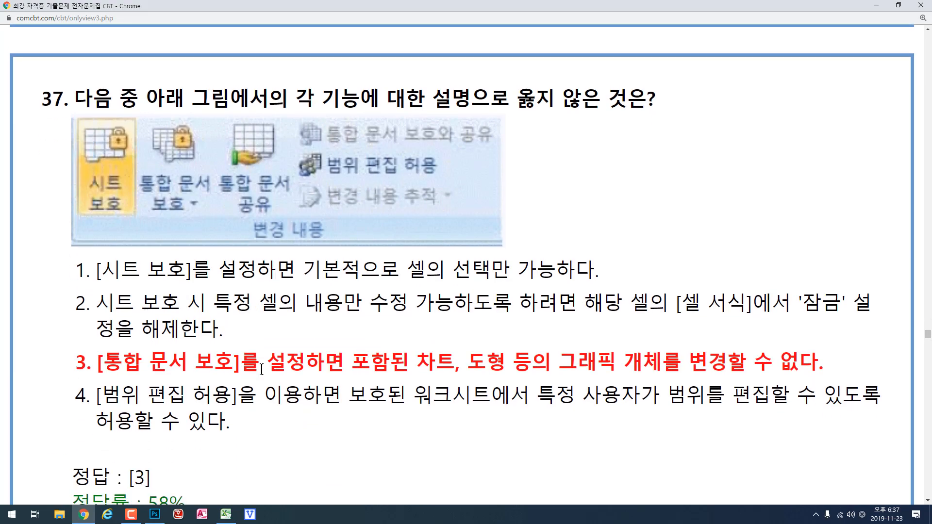
scroll(261, 370, "down", 1)
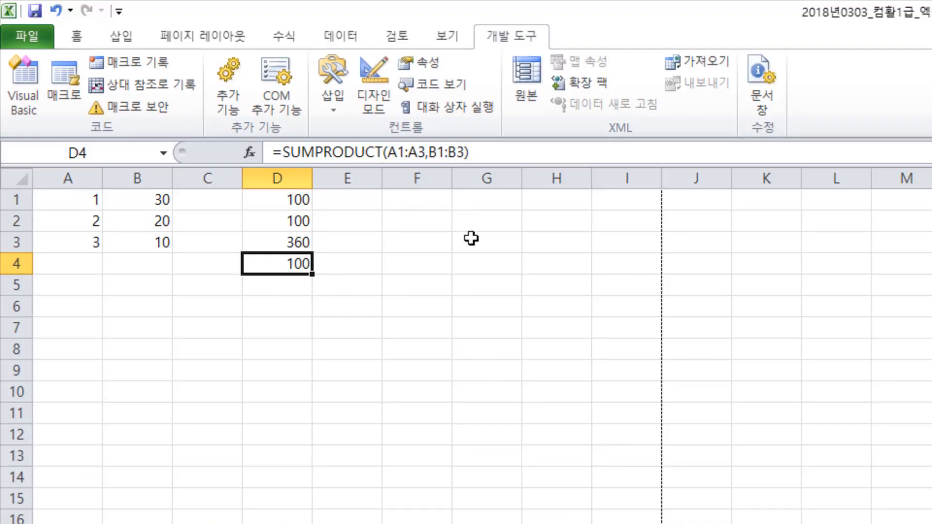
left_click(456, 36)
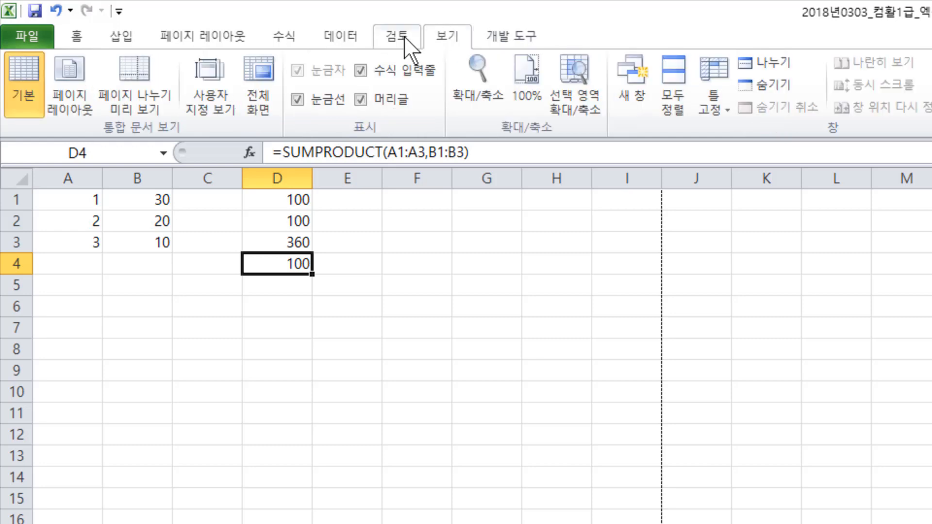
left_click(407, 37)
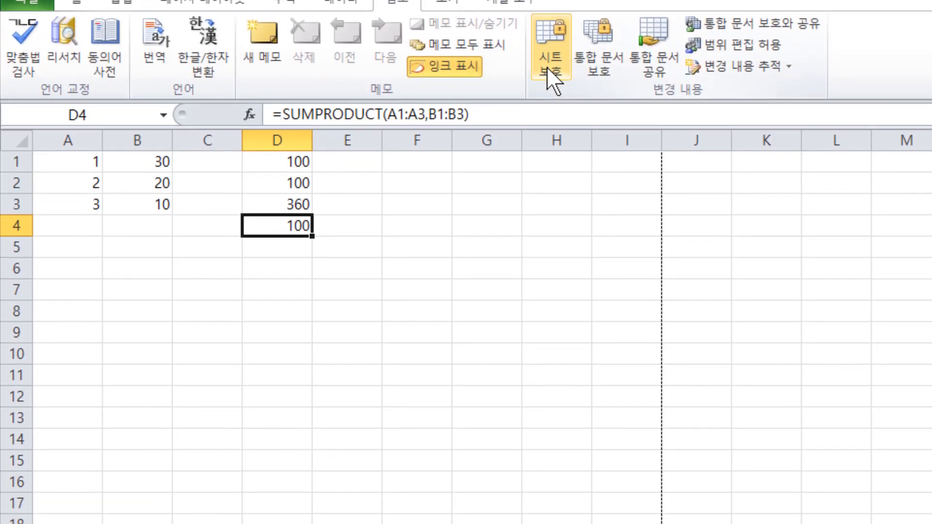
left_click(547, 66)
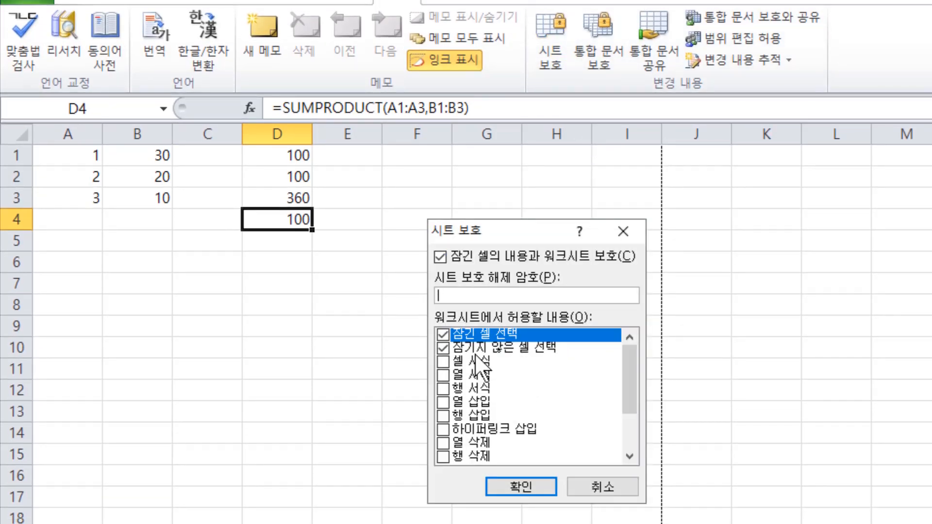
left_click(525, 492)
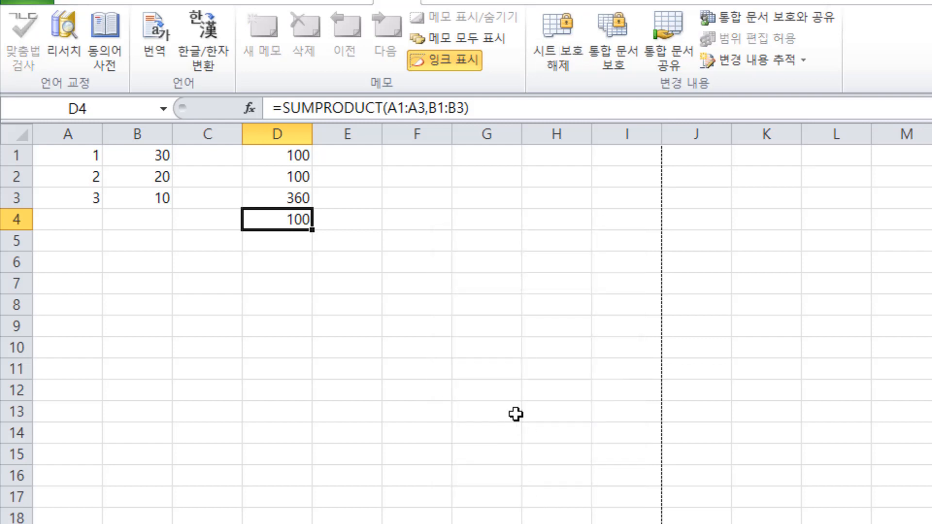
- Select cells around D4 on the protected sheet, try to edit a cell, and remove the sheet protection
left_click(297, 242)
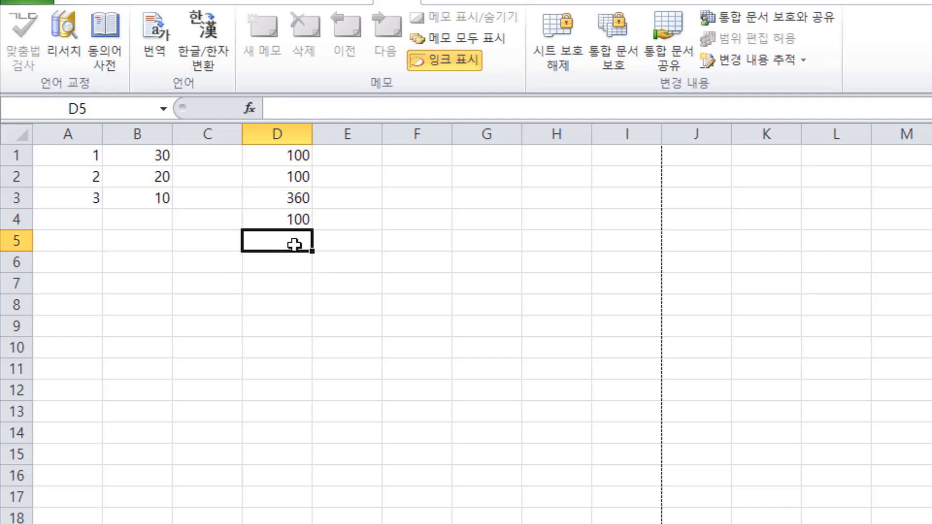
left_click(342, 236)
left_click(320, 219)
left_click(292, 218)
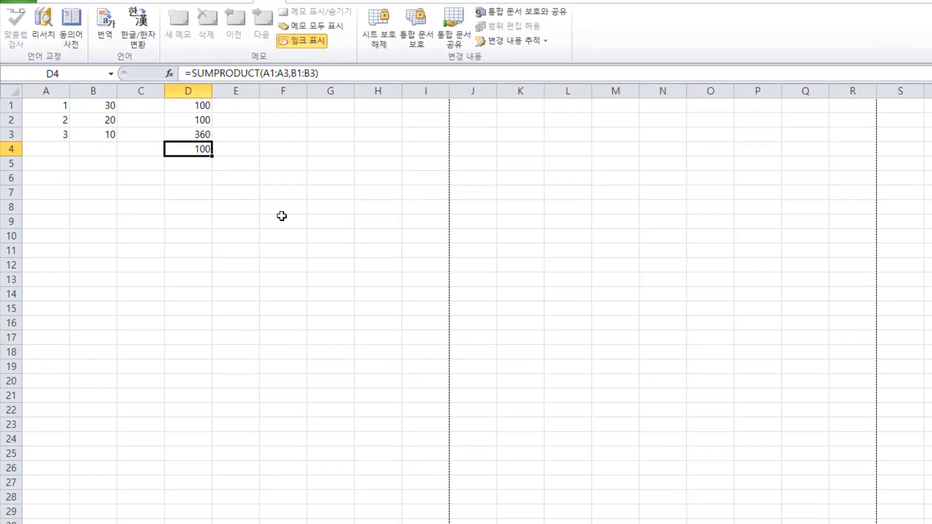
double_click(304, 258)
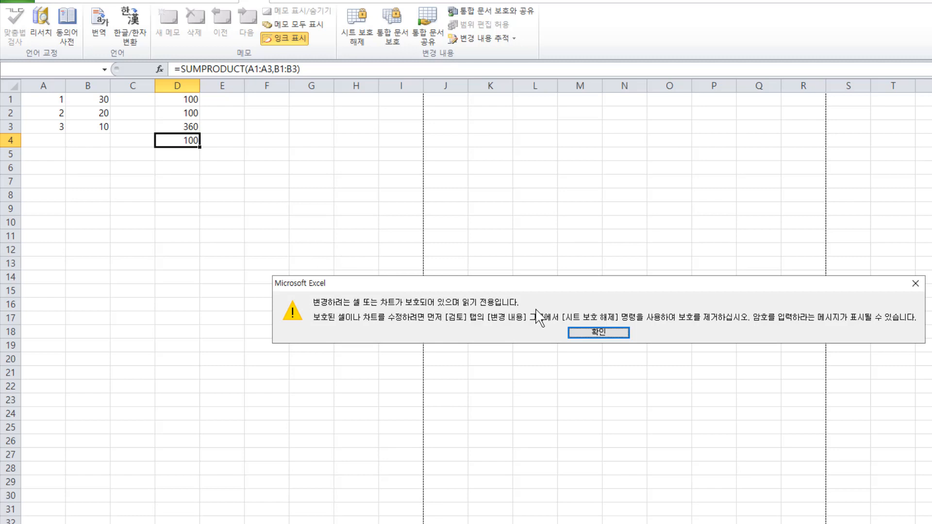
left_click(600, 334)
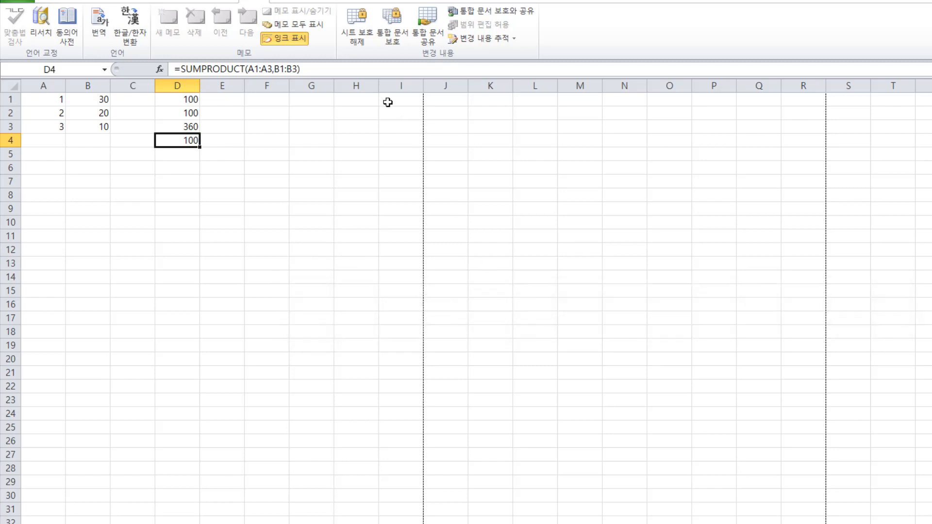
left_click(363, 35)
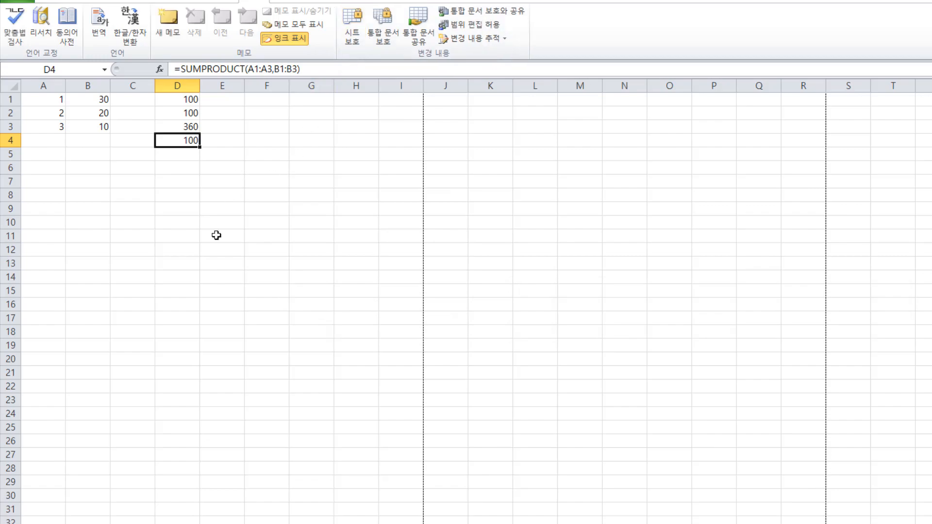
- Review question 37 in Chrome, return to Excel, and inspect the Locked setting in D4's cell format without changing it
key("alt+Tab")
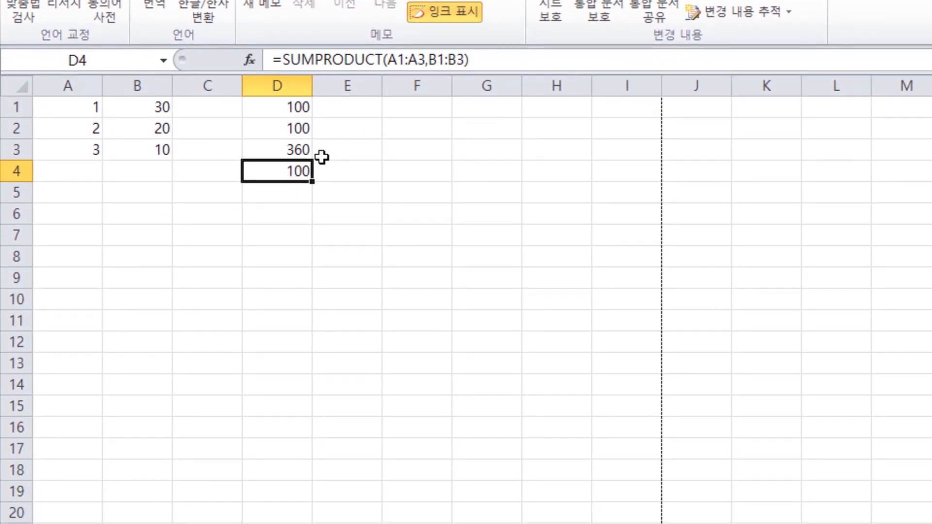
right_click(291, 240)
left_click(372, 443)
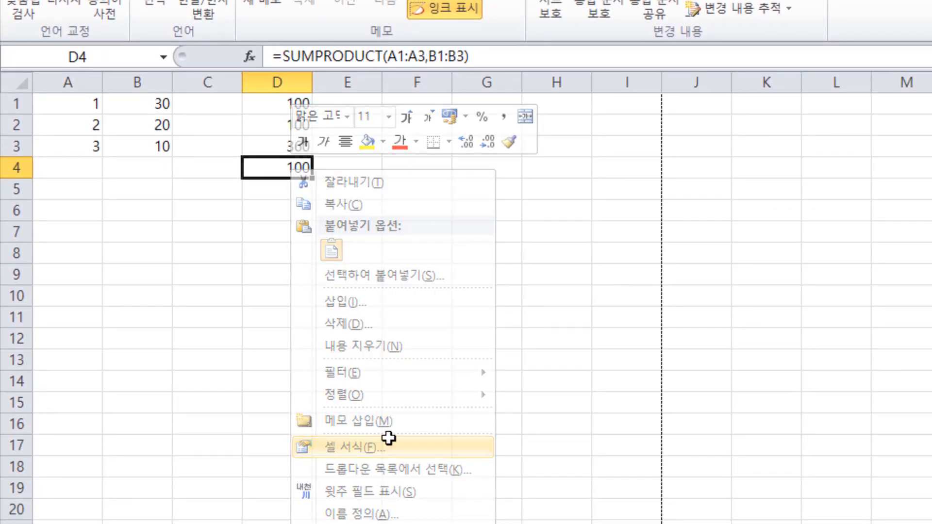
left_click(431, 268)
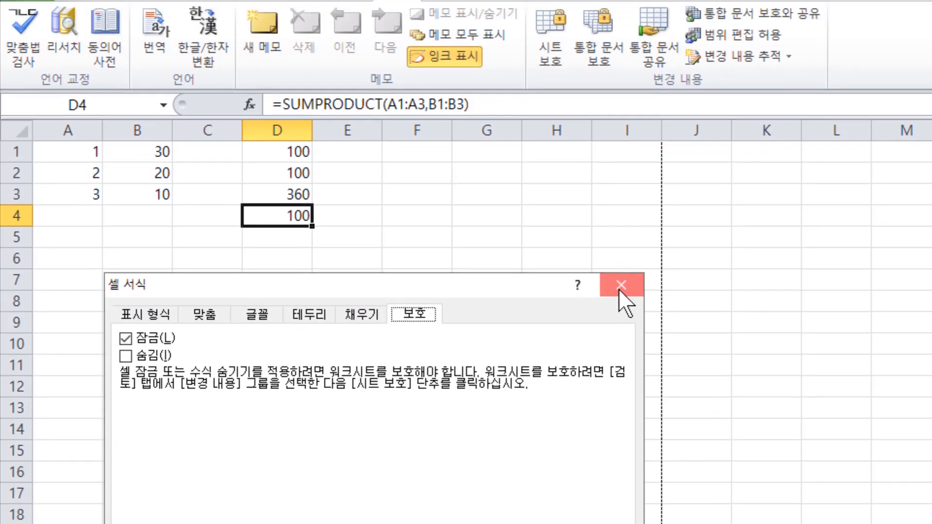
left_click(620, 289)
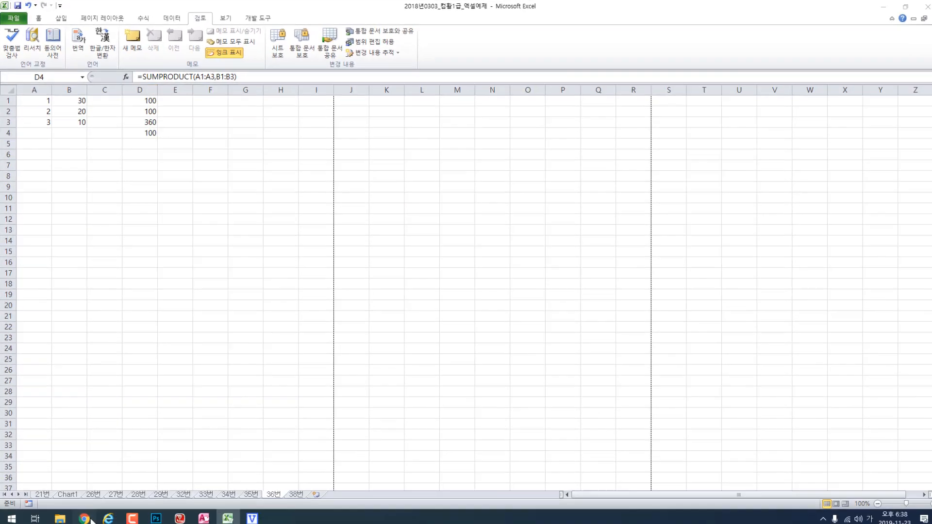
- Protect the workbook's structure without a password, and try to move the 36번 sheet to another place among the sheets
left_click(84, 515)
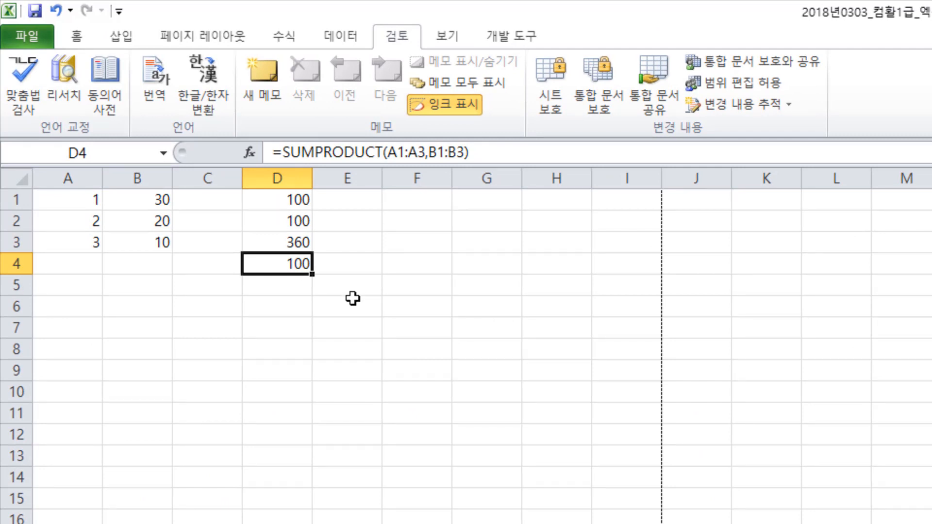
left_click(607, 98)
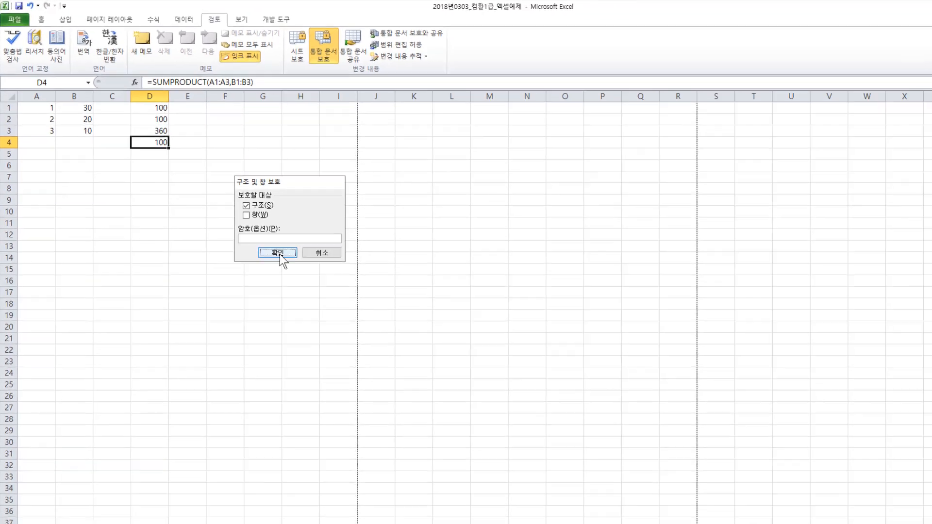
left_click(514, 468)
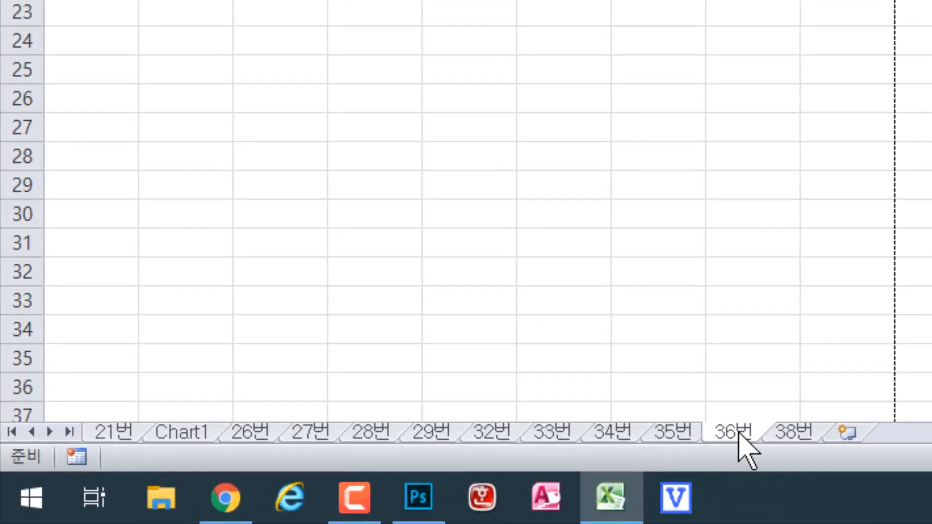
left_click_drag(738, 432, 663, 433)
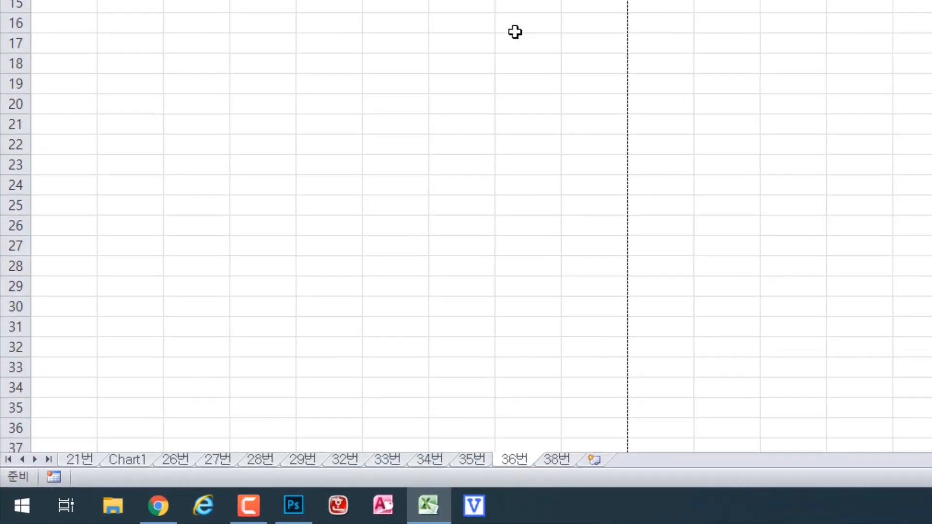
left_click_drag(513, 459, 476, 460)
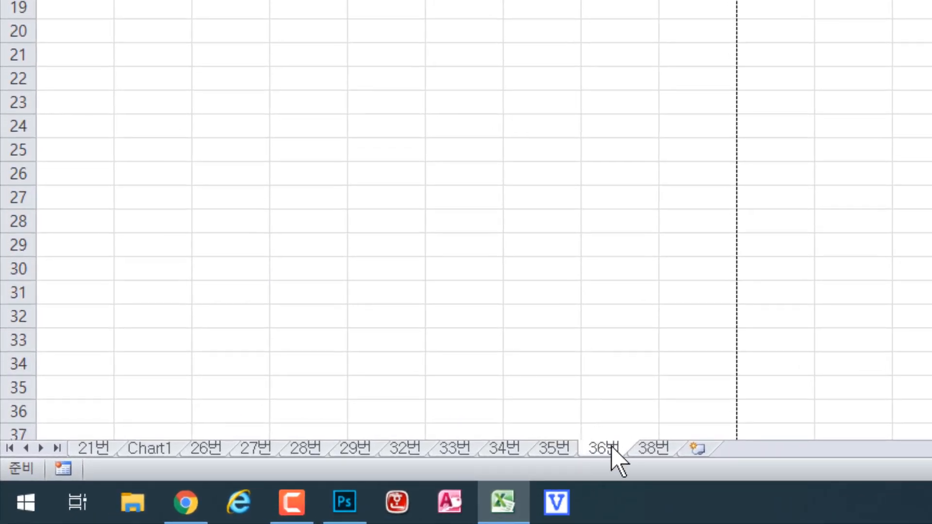
- Switch to Chrome and read question 37's answer explanation on workbook protection
left_click(186, 503)
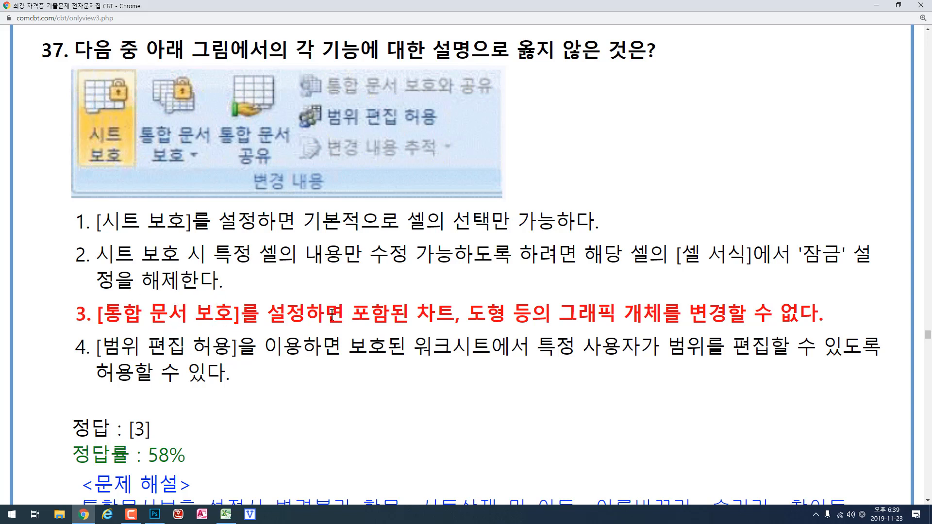
scroll(338, 330, "down", 1)
scroll(338, 329, "down", 15)
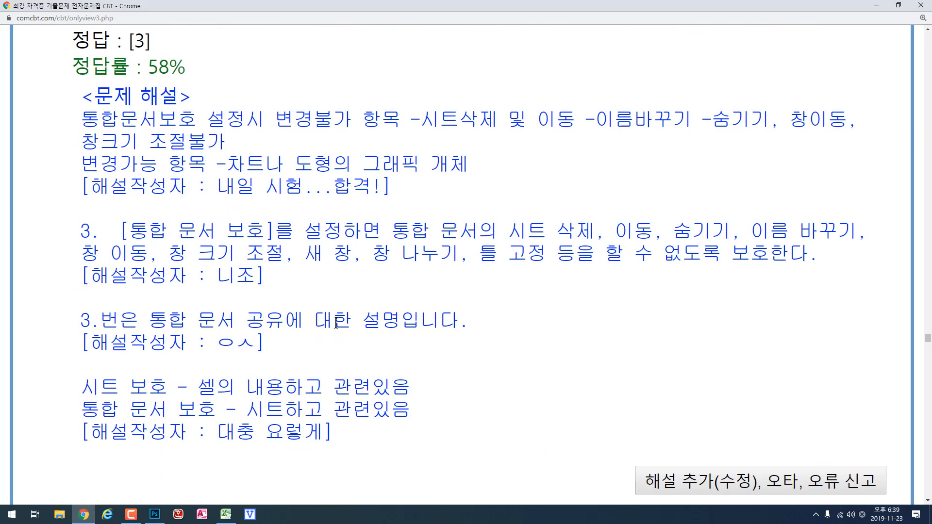